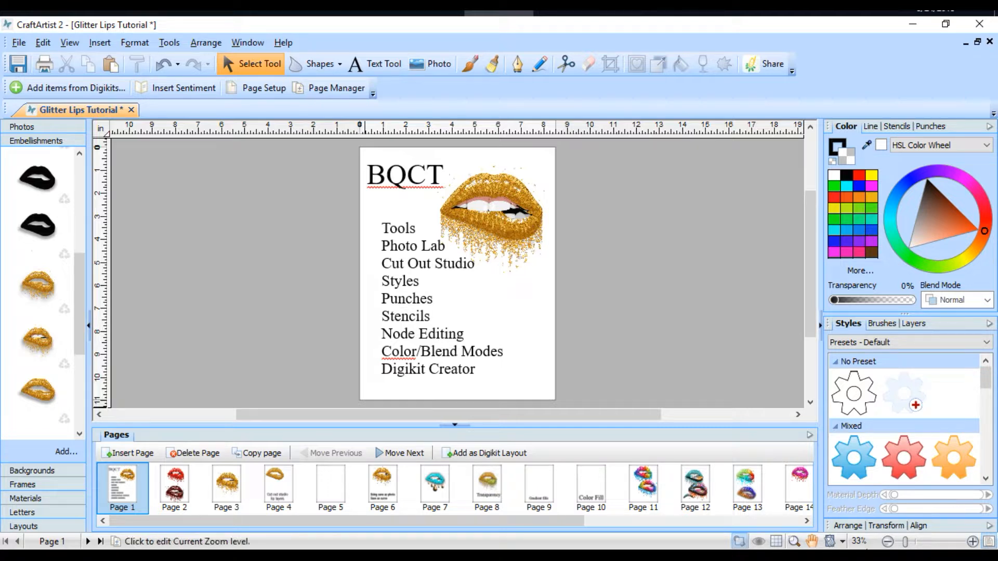
Step: Open page 3 and move the gold glitter lips toward the upper edge of the page
left_click(227, 484)
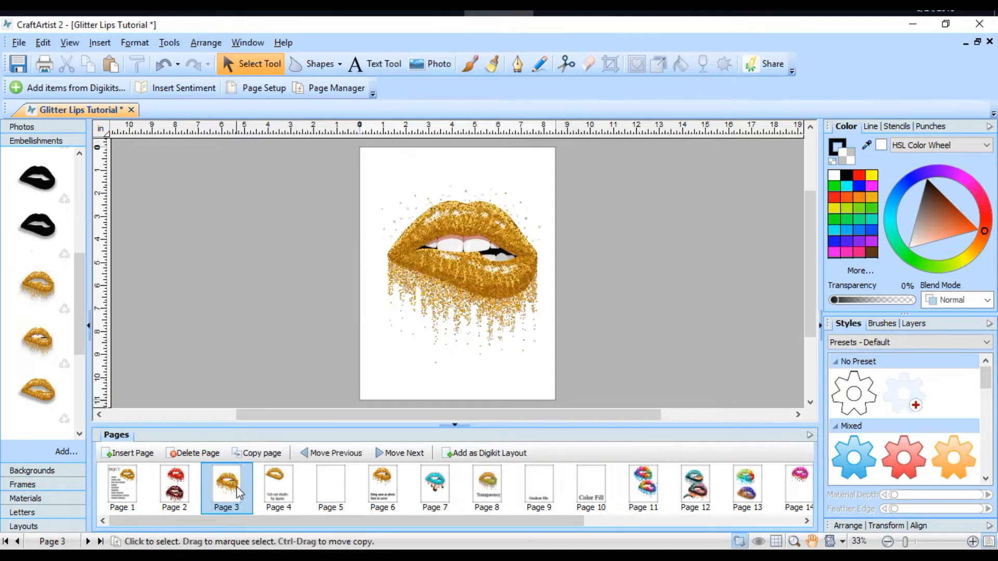
left_click_drag(441, 287, 422, 236)
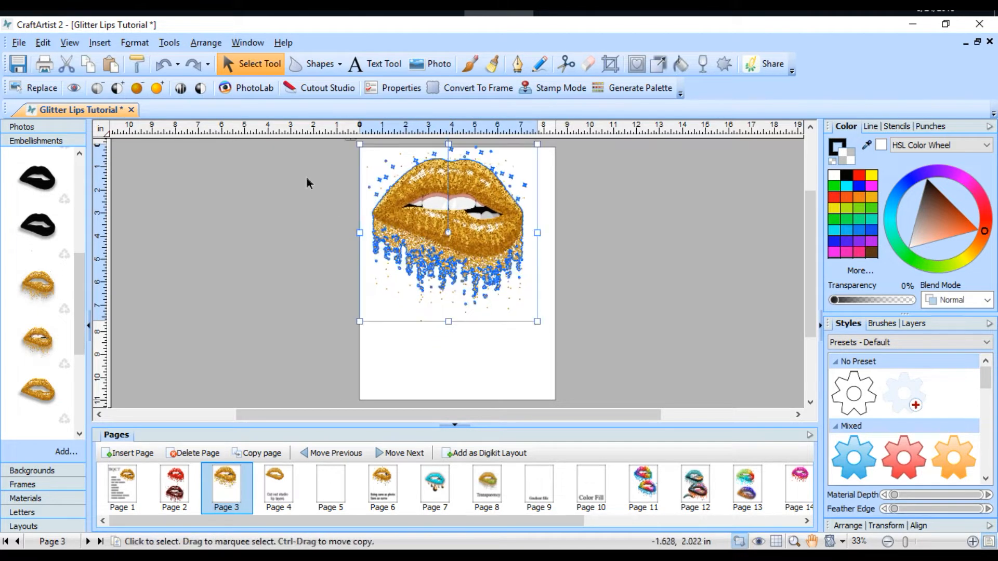
Step: Try to remove the glitter drips below the gold lips on page 3 in Cutout Studio
left_click(332, 86)
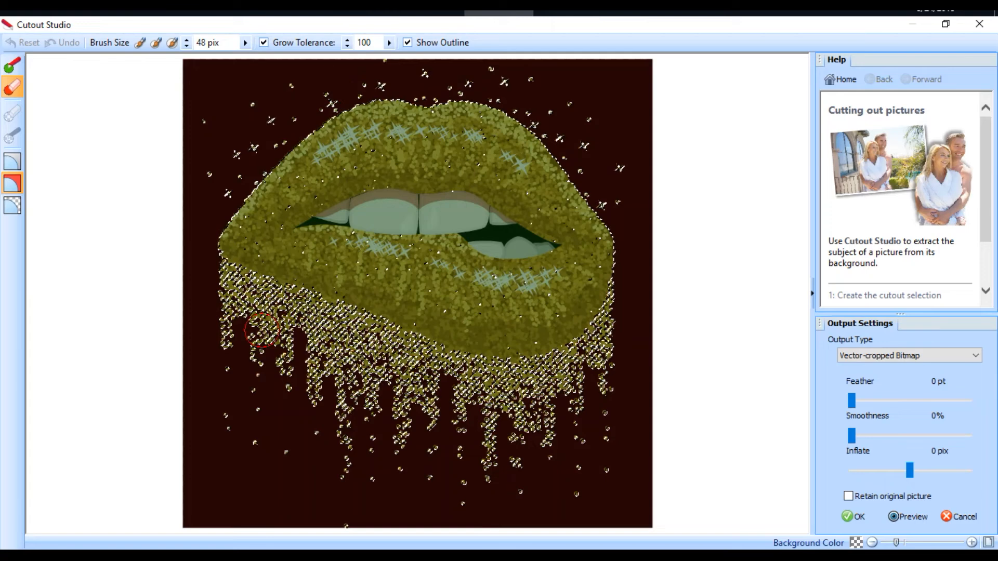
mouse_move(213, 284)
left_mouse_down()
mouse_move(363, 345)
mouse_move(493, 376)
mouse_move(576, 374)
mouse_move(597, 361)
mouse_move(625, 308)
left_mouse_up()
mouse_move(280, 508)
left_mouse_down()
mouse_move(450, 517)
mouse_move(498, 480)
mouse_move(611, 463)
mouse_move(570, 432)
mouse_move(588, 405)
mouse_move(466, 404)
mouse_move(223, 333)
mouse_move(296, 351)
mouse_move(249, 389)
mouse_move(405, 431)
mouse_move(323, 430)
mouse_move(227, 448)
left_mouse_up()
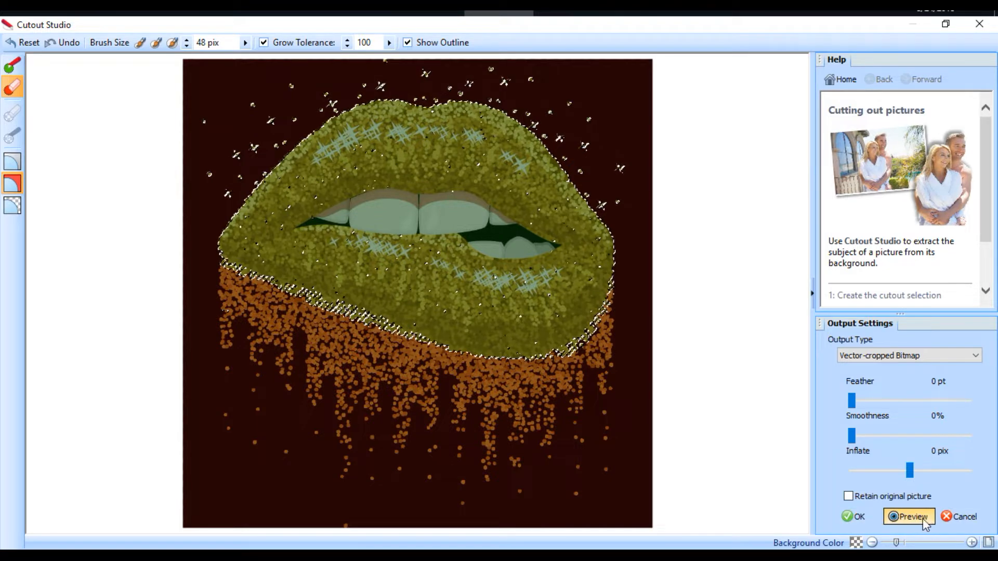
left_click(960, 517)
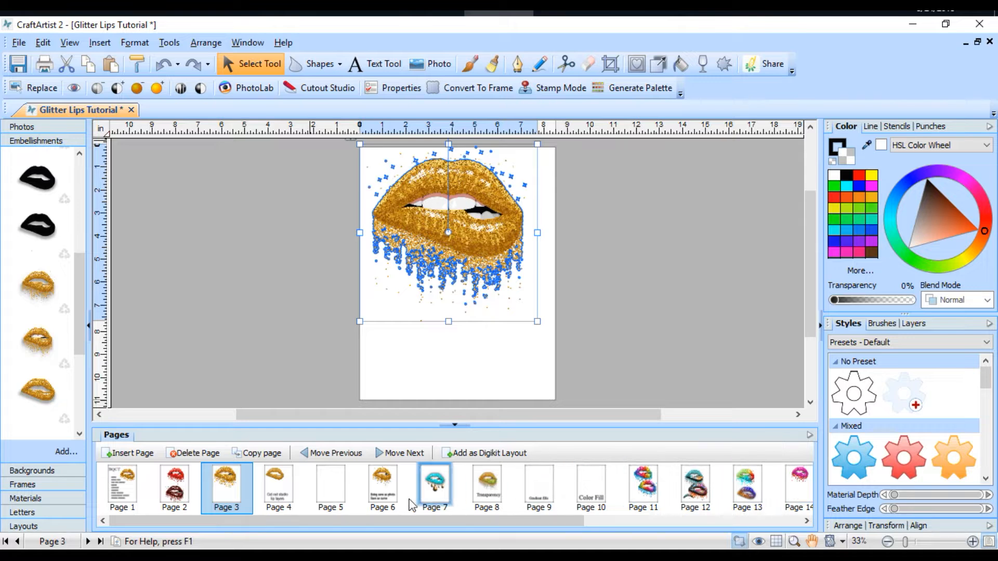
Step: Open page 4 and pull the solid gold lips away from their drip layer toward the page's upper right
left_click(285, 499)
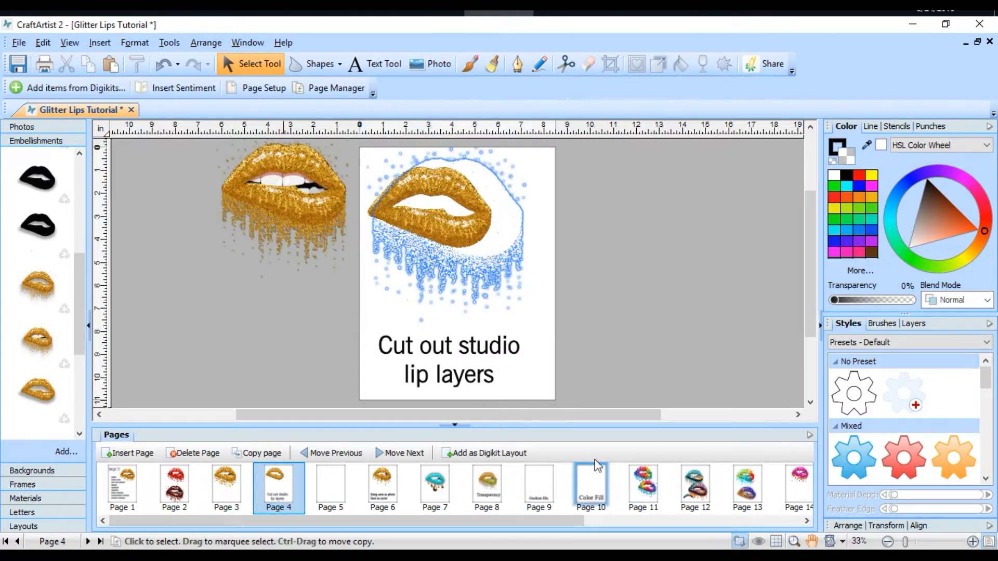
left_click(465, 226)
left_click_drag(466, 224, 500, 210)
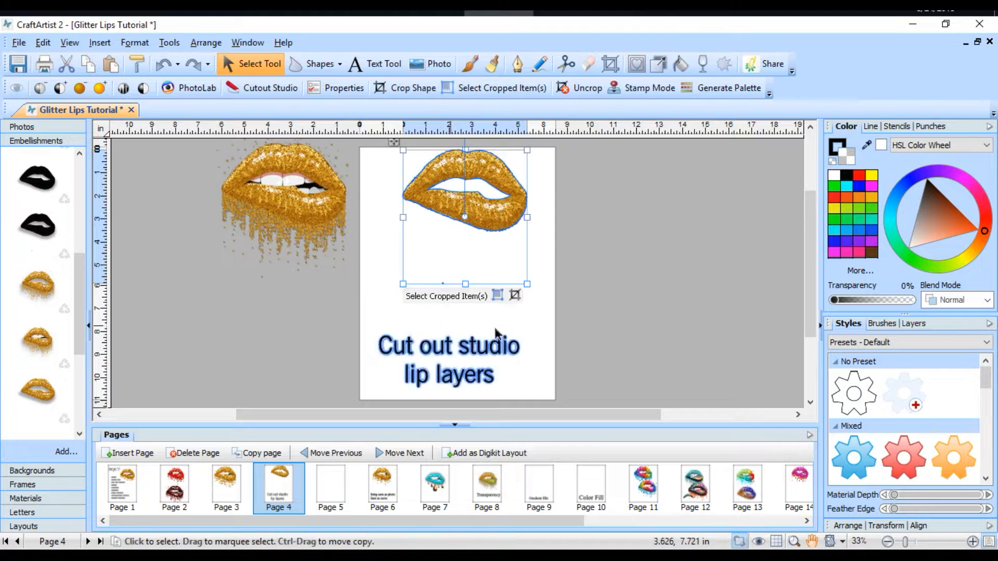
left_click(631, 316)
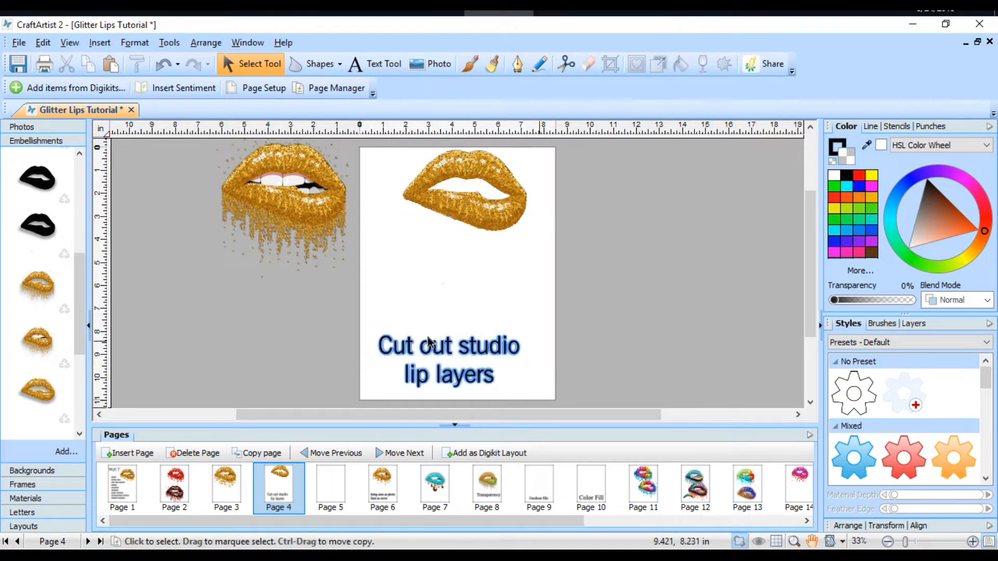
Step: Move the solid gold lips over the page's right edge and place the toothless dripping lips above the page text
left_click(317, 216)
left_click_drag(317, 217, 377, 316)
left_click_drag(499, 229, 656, 229)
left_click(385, 312)
left_click_drag(385, 312, 483, 273)
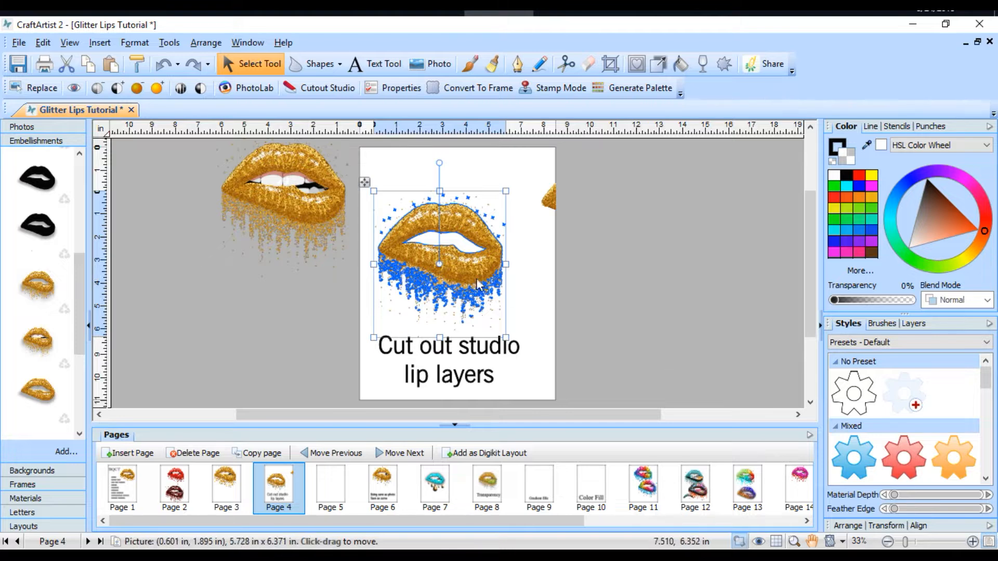
Step: Spread out the lip layers, with the complete dripping lips at the page top and the teeth piece to their right
left_click_drag(390, 262, 376, 294)
left_click_drag(314, 207, 442, 179)
left_click(294, 189)
left_click_drag(295, 189, 516, 248)
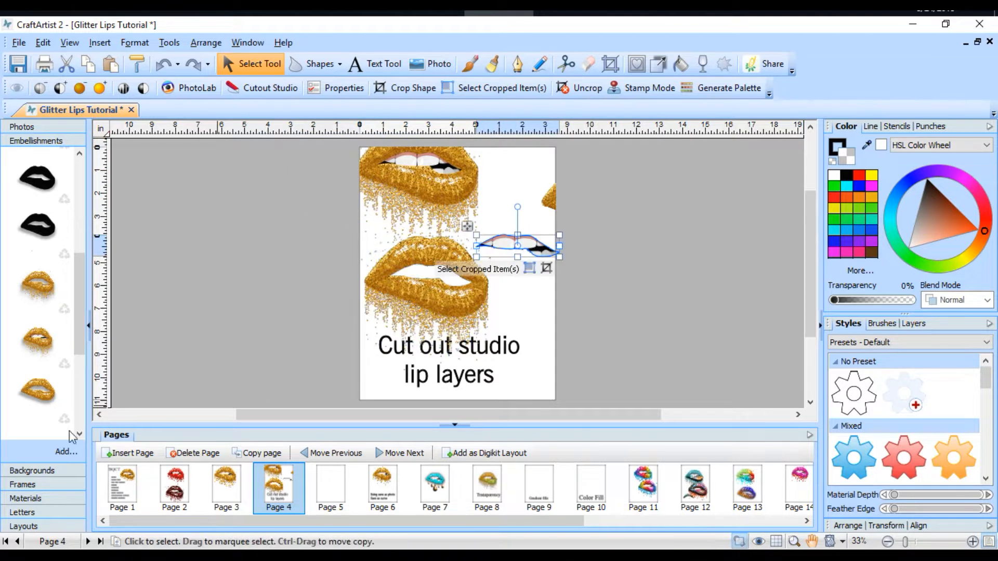
Step: Move the teeth and toothless dripping lips toward the outside of the page and bring the solid gold lips back onto it
left_click_drag(78, 296, 72, 387)
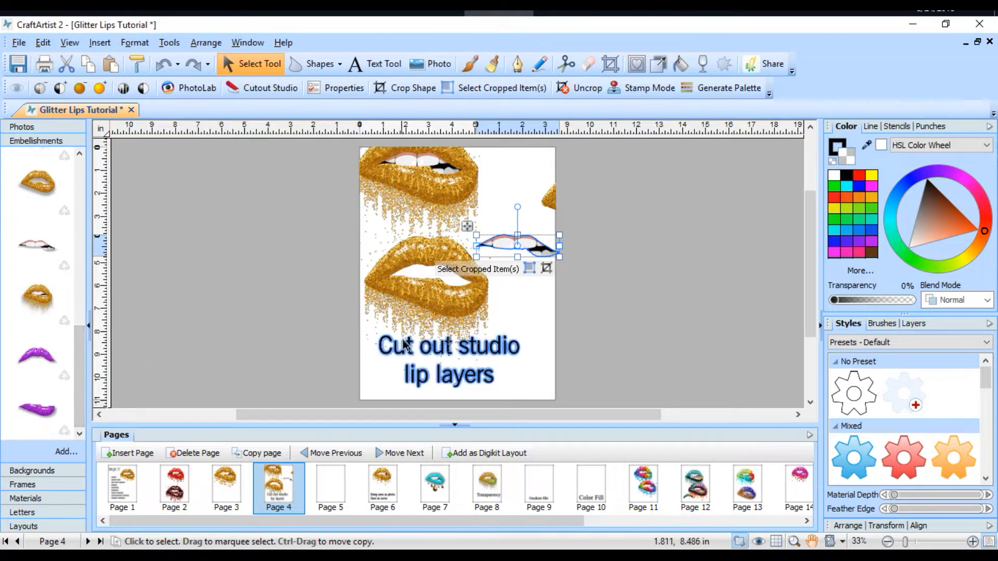
left_click_drag(529, 253, 595, 288)
left_click(441, 310)
left_click_drag(441, 310, 298, 307)
left_click(572, 209)
left_click_drag(573, 210, 529, 177)
Step: Place the purple upper and lower lip embellishments on the page, then fit them together on the pasteboard left of it
left_click_drag(28, 423, 506, 237)
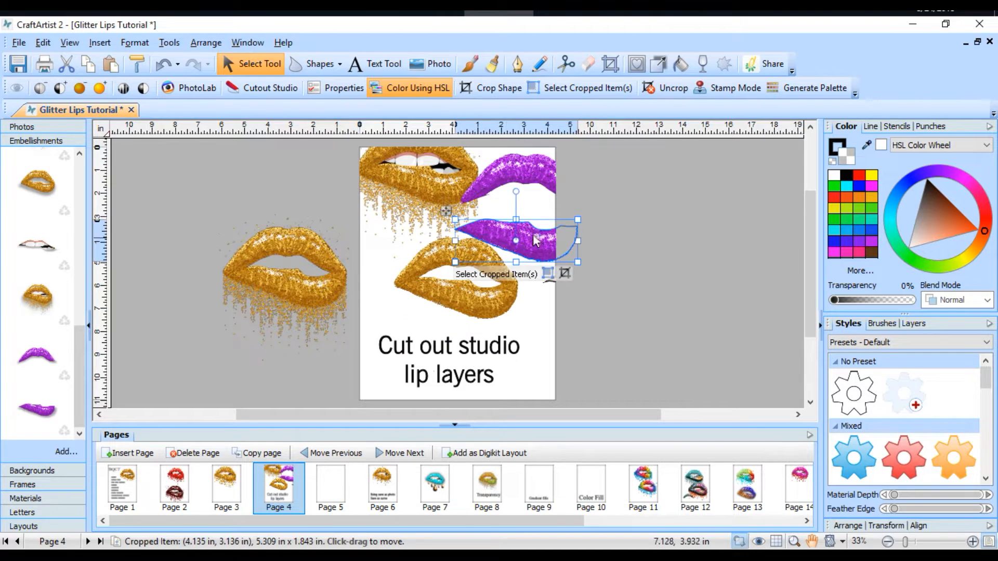
left_click_drag(556, 176, 563, 179)
left_click(541, 223)
mouse_move(541, 223)
left_mouse_down()
mouse_move(550, 236)
mouse_move(541, 235)
left_mouse_up()
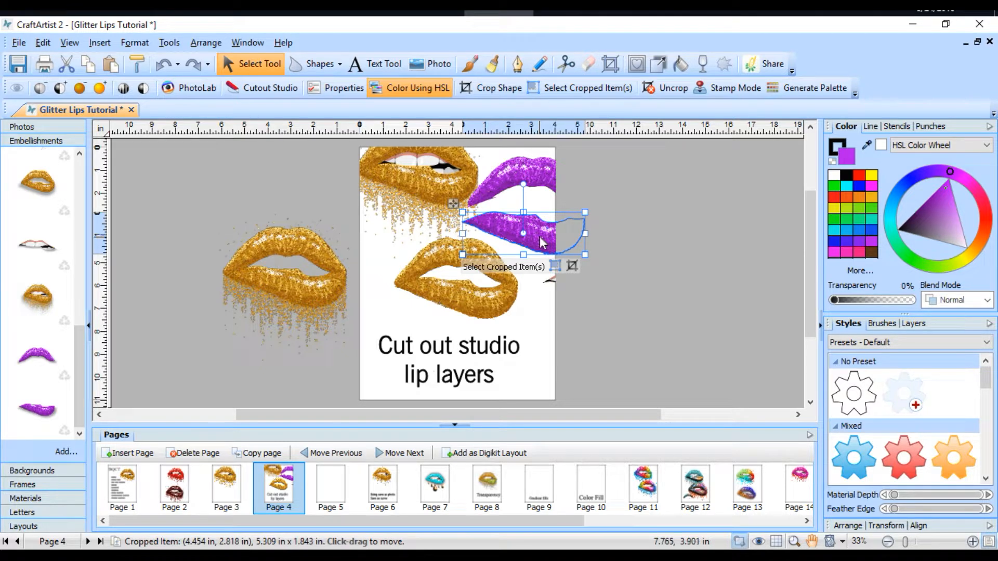
left_click_drag(538, 232, 214, 269)
left_click_drag(525, 172, 197, 241)
Step: Cut the solid gold lips into an upper and a lower lip with the Scissor Tool, using the Straight type
left_click_drag(465, 309, 469, 279)
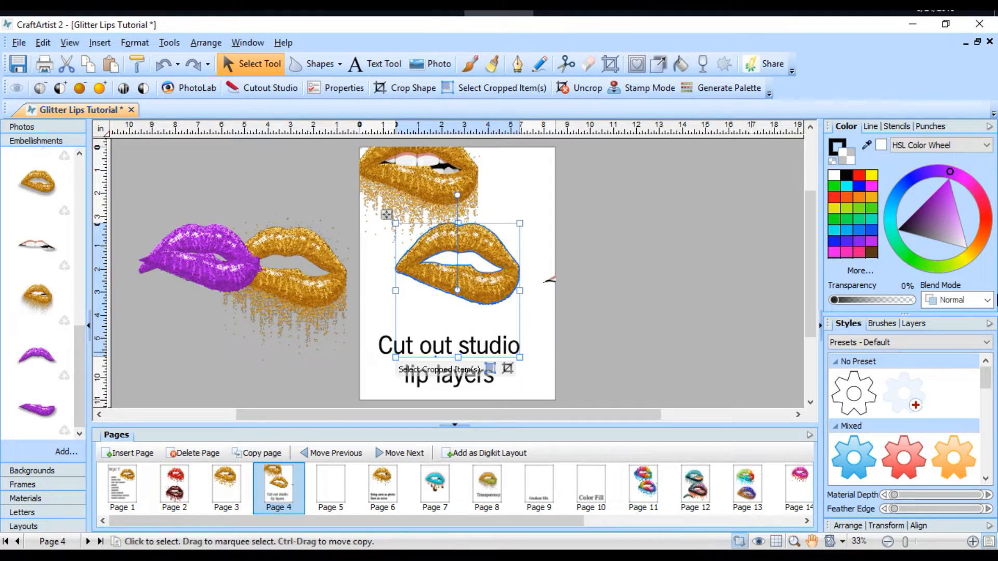
left_click(569, 65)
left_click(537, 90)
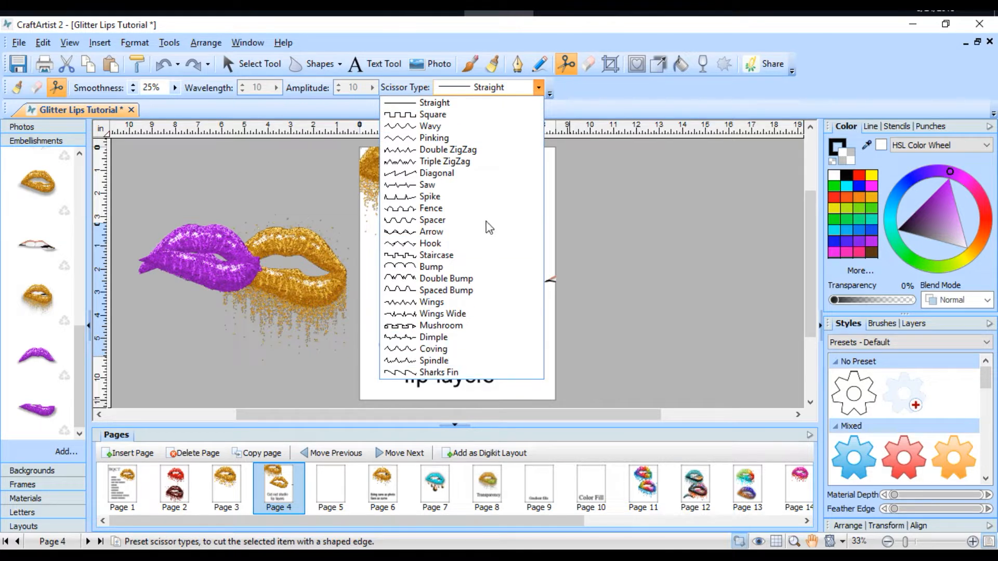
left_click(538, 90)
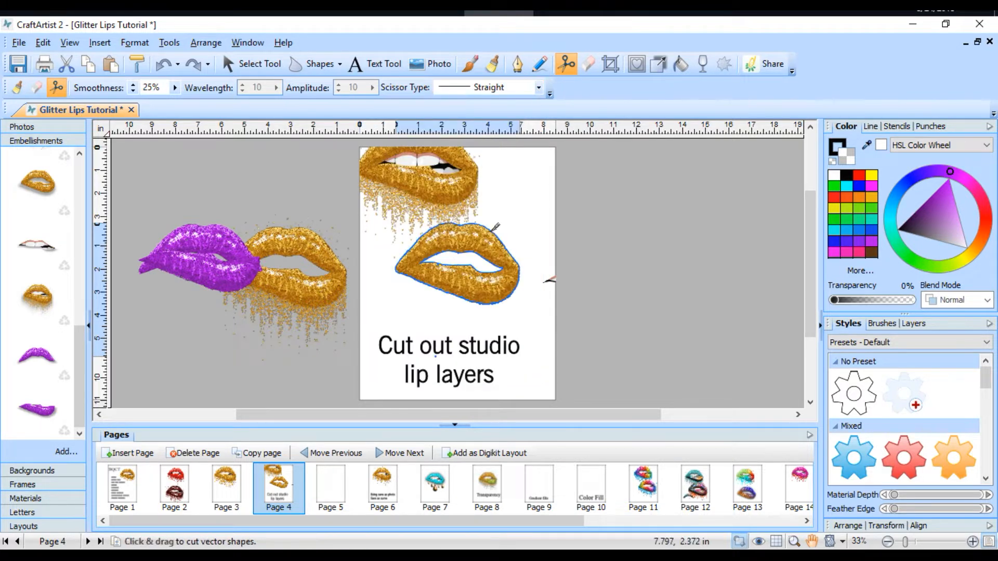
mouse_move(378, 274)
left_mouse_down()
mouse_move(427, 260)
mouse_move(529, 271)
mouse_move(570, 245)
left_mouse_up()
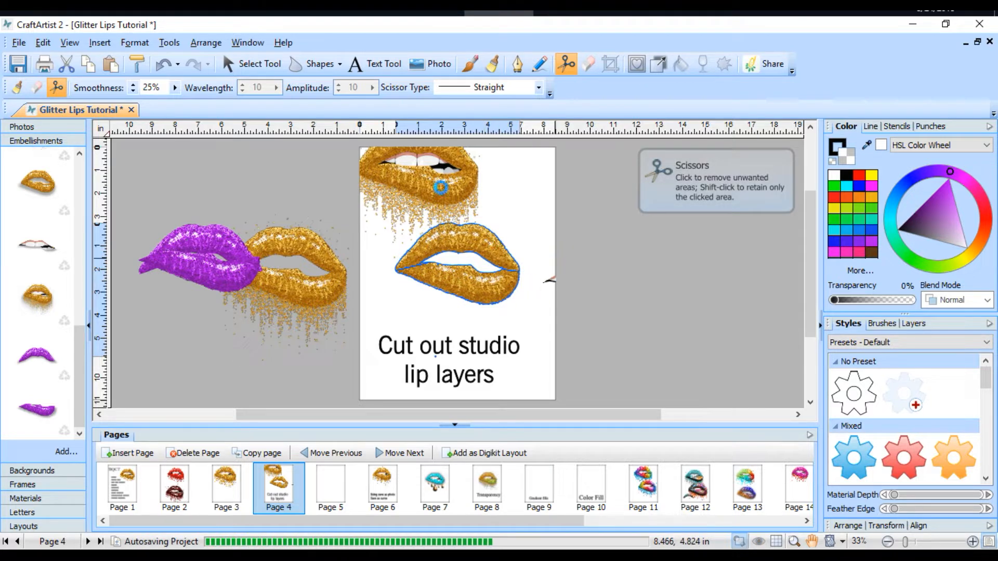
Step: Move the cut gold lips left, then pull the upper and lower lip pieces apart
left_click(271, 65)
left_click_drag(436, 281, 417, 276)
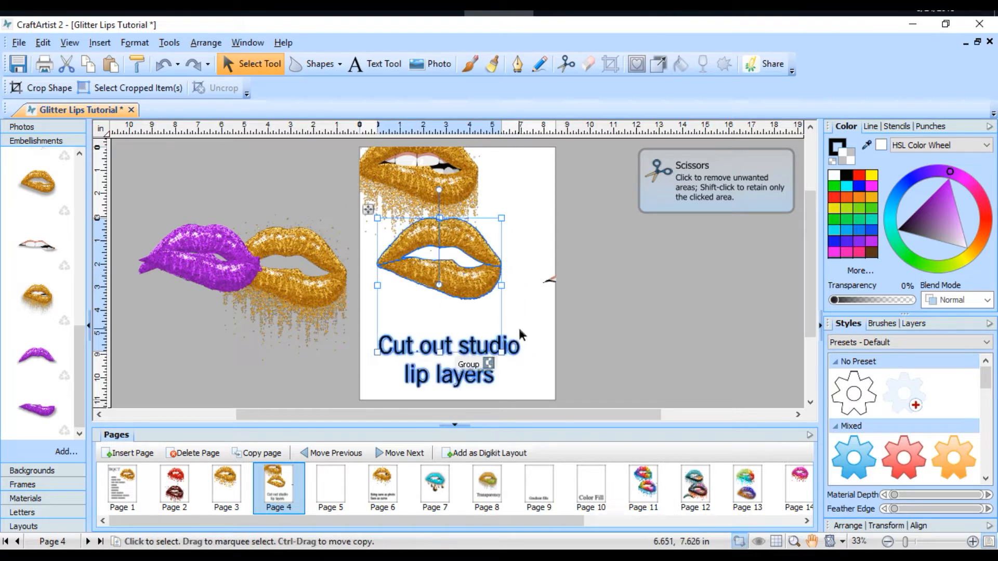
left_click(523, 326)
left_click(477, 294)
left_click_drag(477, 293, 485, 312)
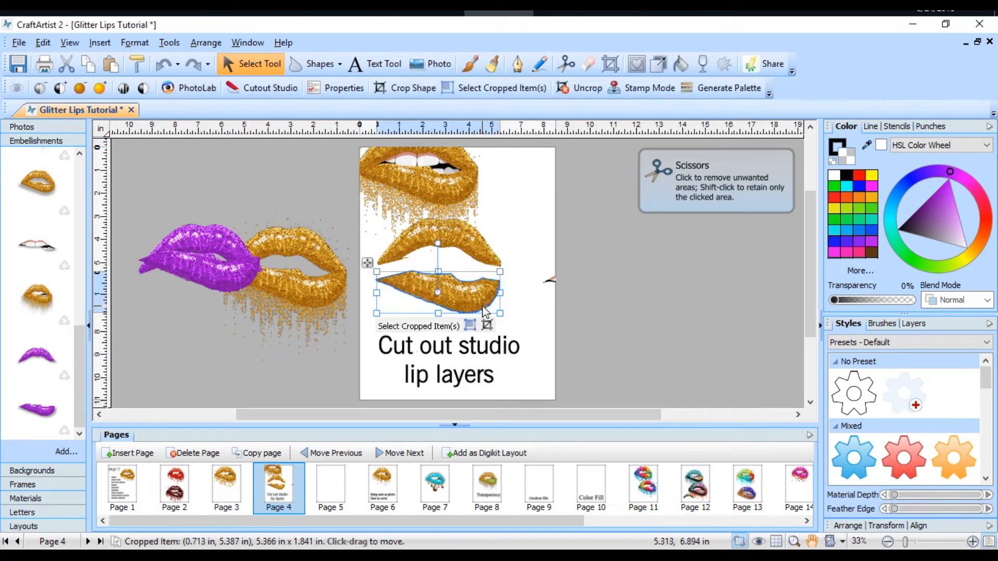
left_click_drag(482, 245, 491, 247)
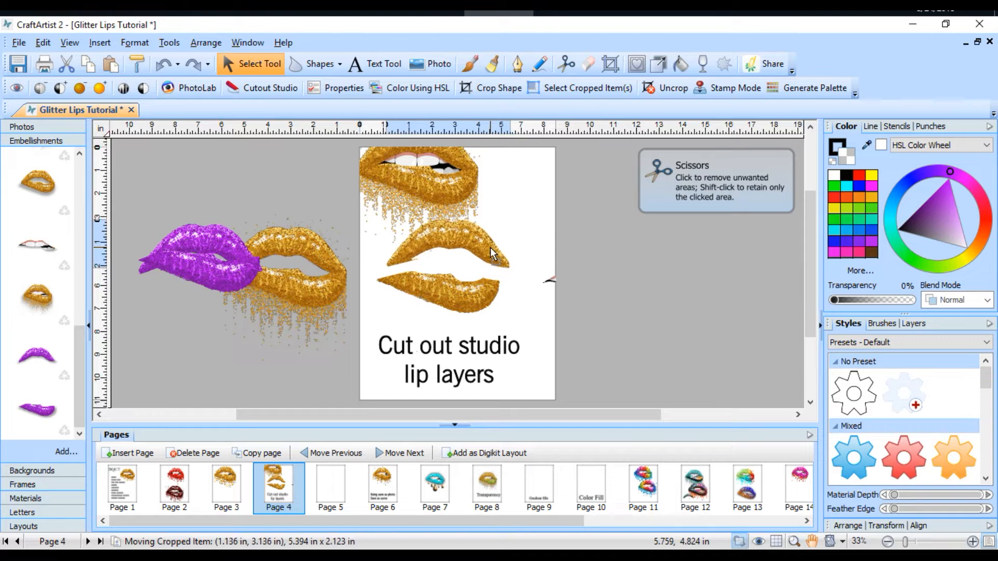
left_click_drag(469, 313, 473, 327)
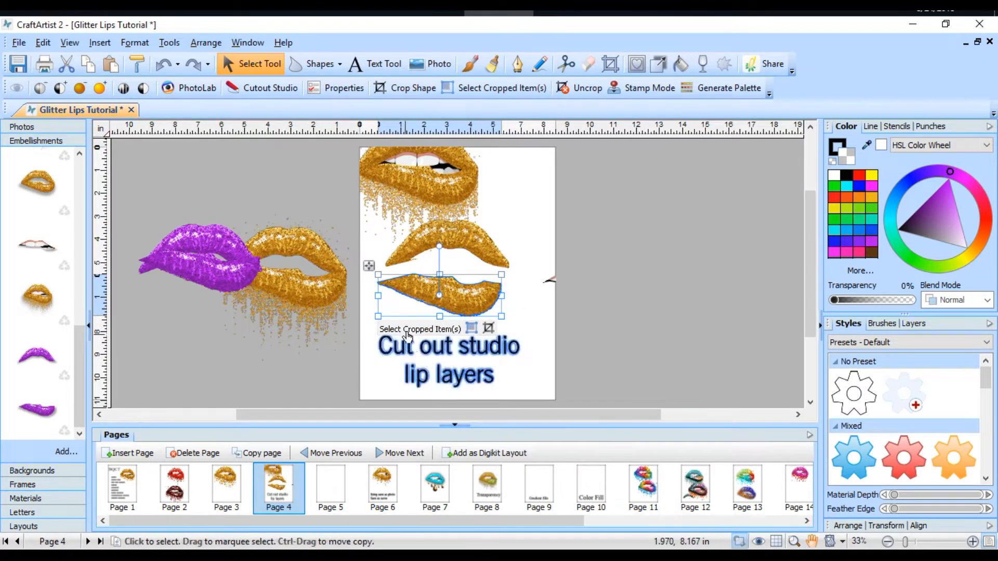
Step: Store the lower and upper gold lip pieces as separate items in the Embellishments collection
left_click_drag(439, 301, 54, 395)
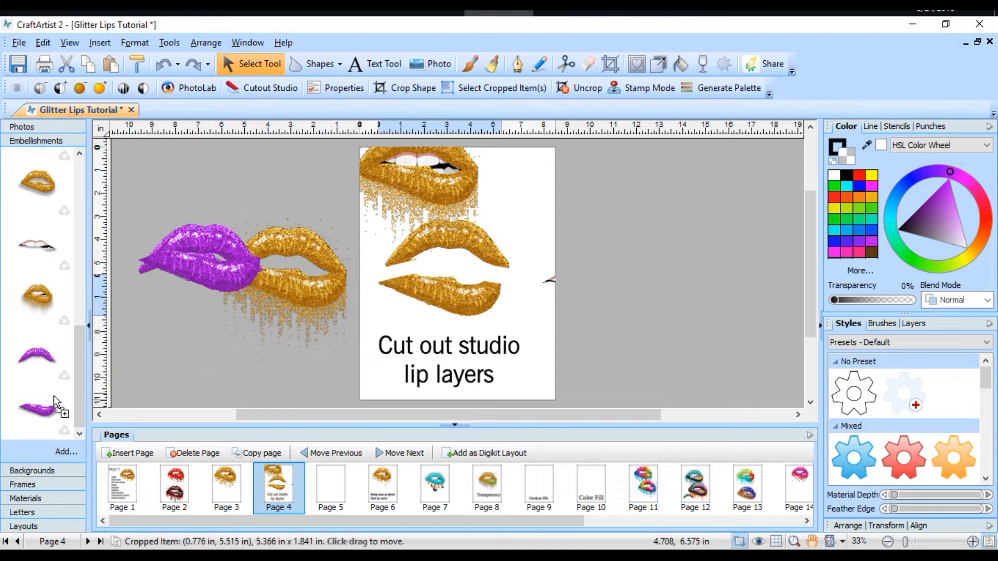
left_click(470, 241)
left_click_drag(470, 241, 82, 426)
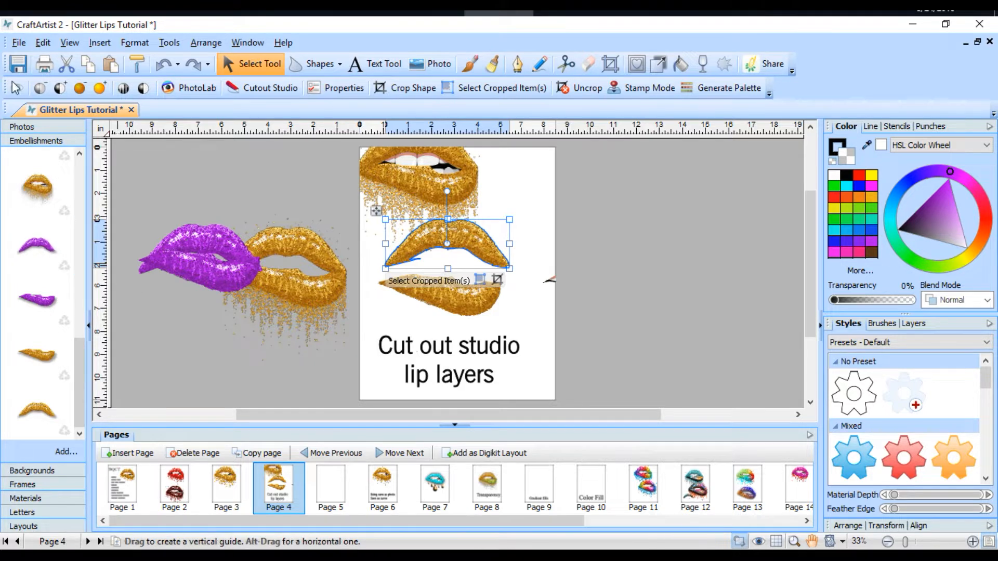
Step: Browse the installed Digikits for adding items and open the "more LIPS" Digikit
left_click(164, 43)
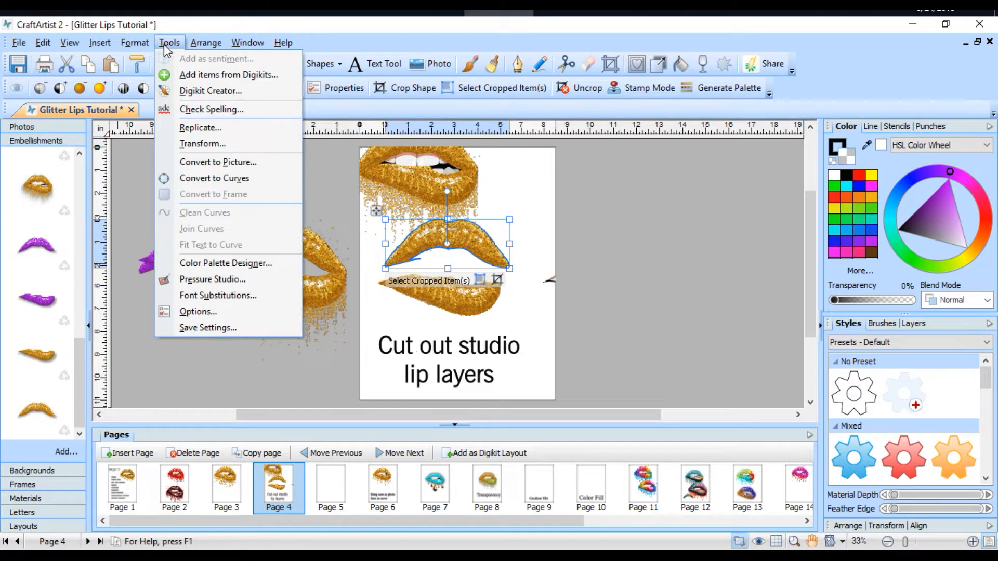
left_click(206, 78)
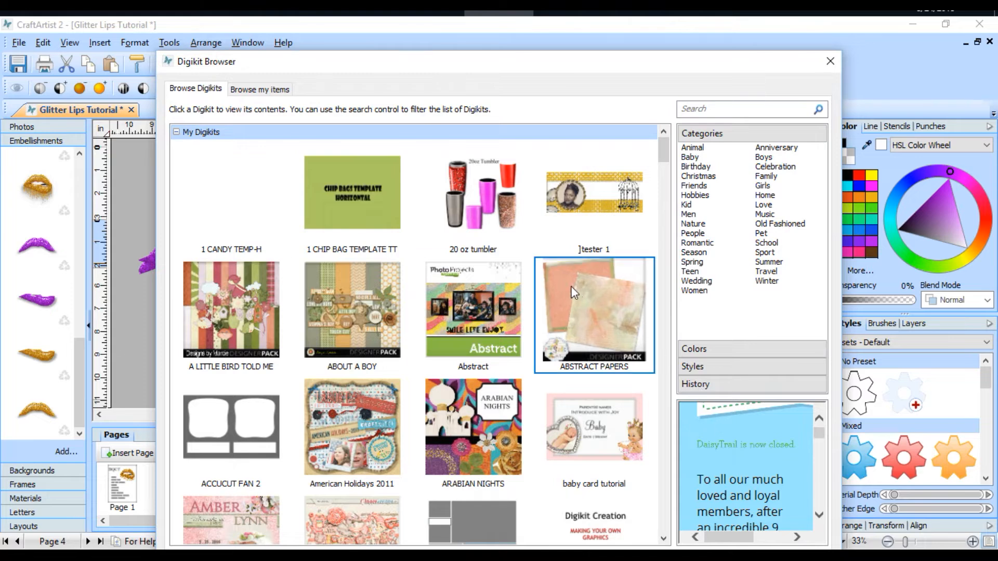
scroll(571, 291, "down", 4)
scroll(509, 276, "down", 5)
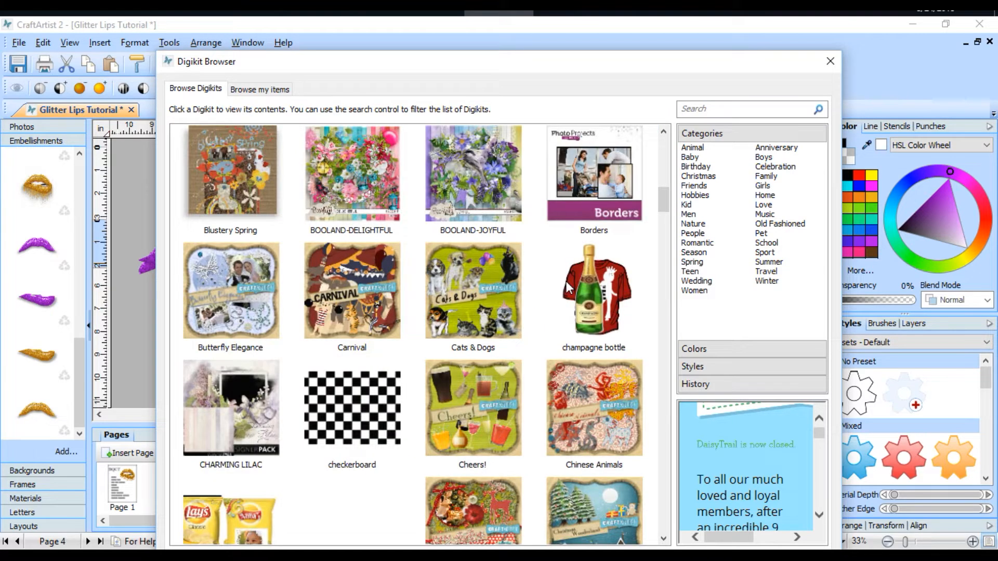
scroll(450, 265, "down", 3)
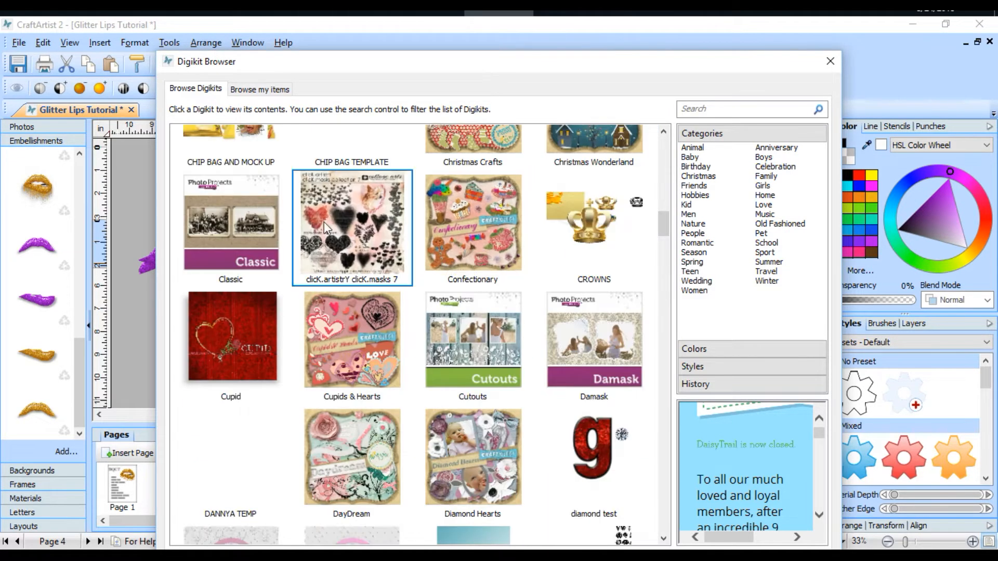
scroll(351, 313, "down", 3)
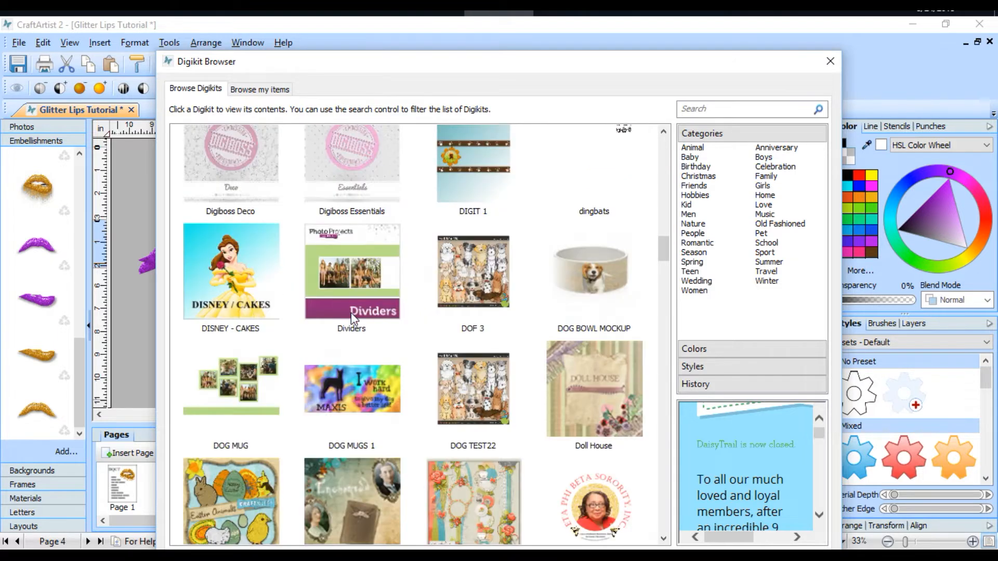
scroll(385, 319, "down", 3)
scroll(408, 325, "down", 3)
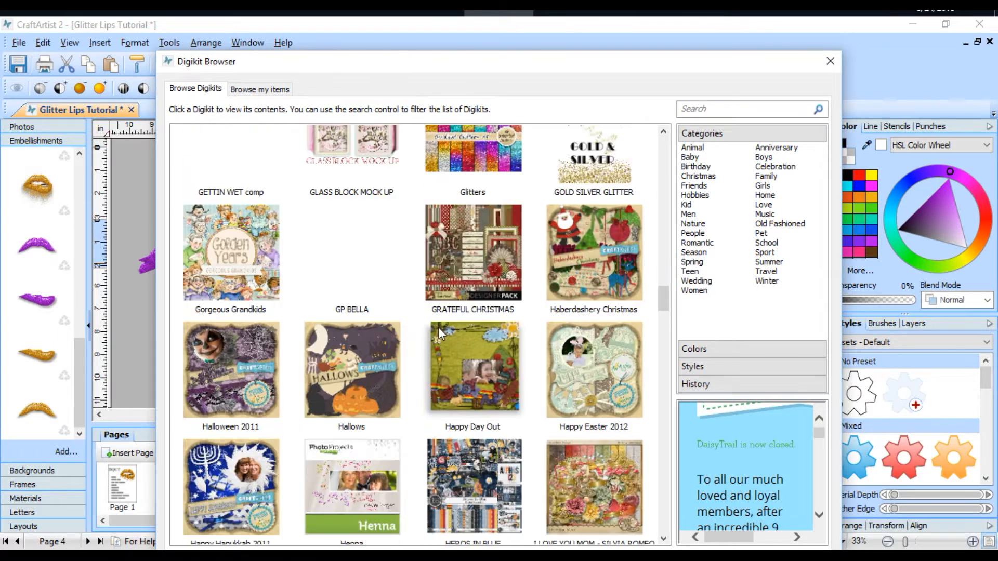
scroll(413, 324, "down", 3)
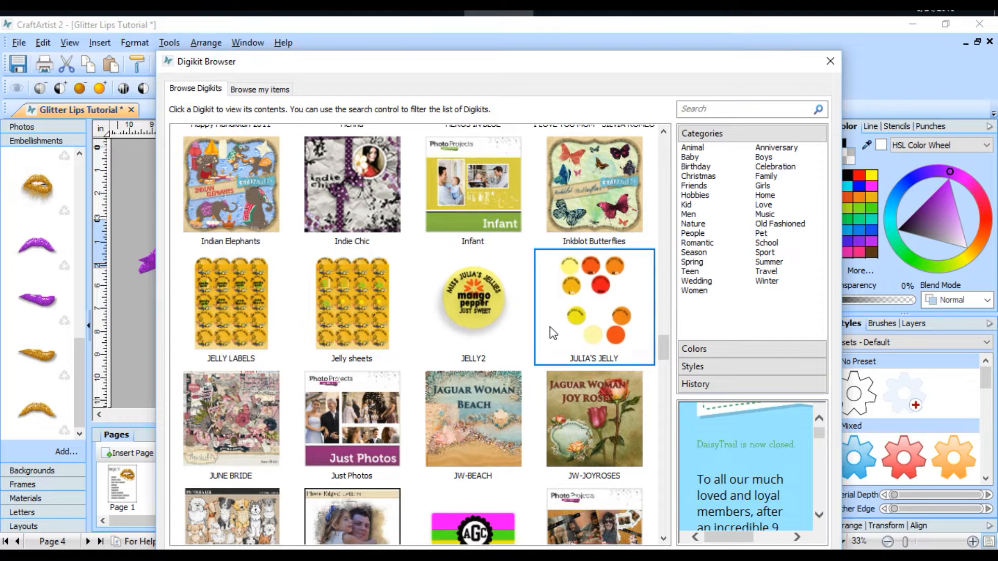
scroll(541, 322, "down", 5)
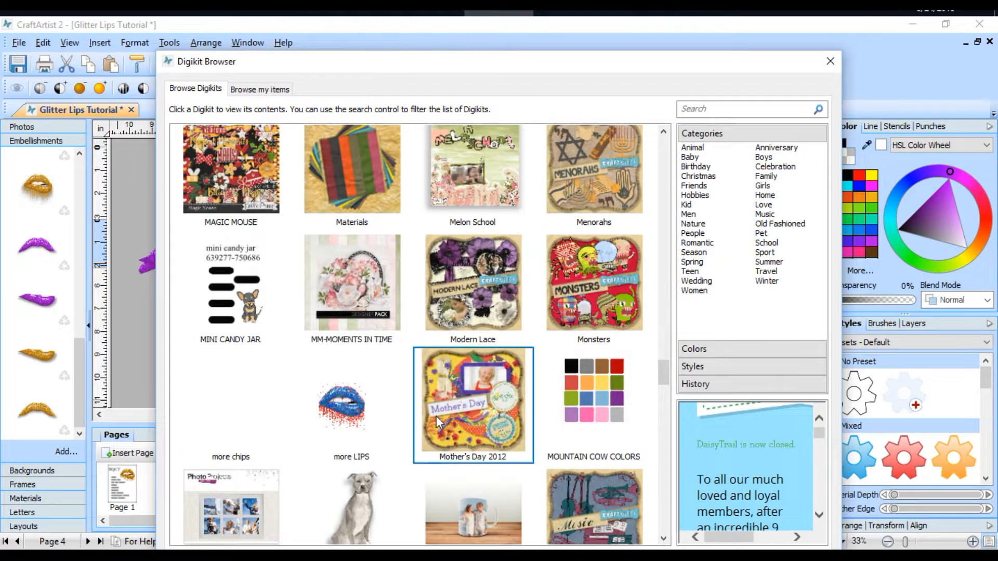
left_click(358, 427)
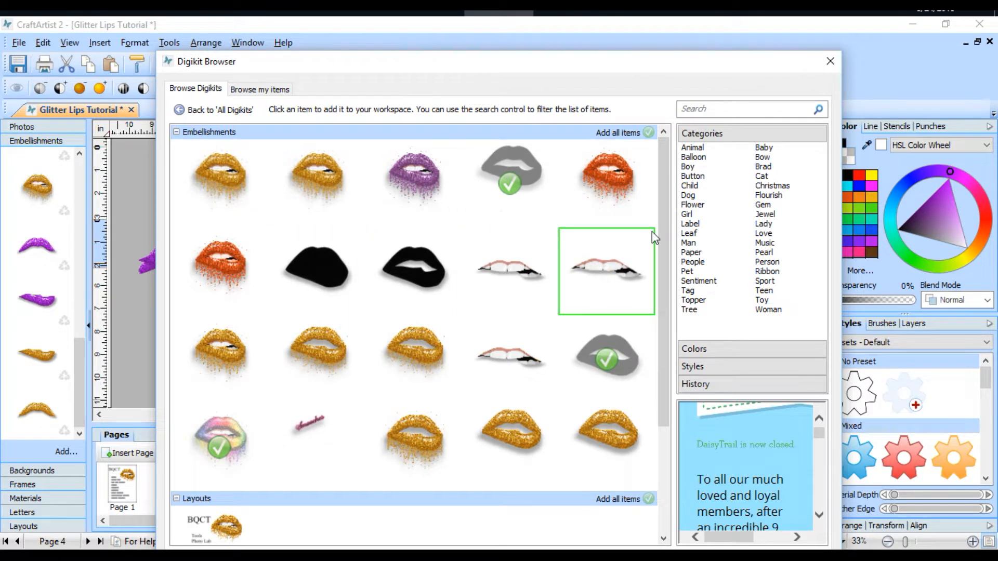
Step: Review the "more LIPS" contents and add the red-orange dripping glitter lips in the first embellishment row to the workspace
scroll(644, 257, "down", 3)
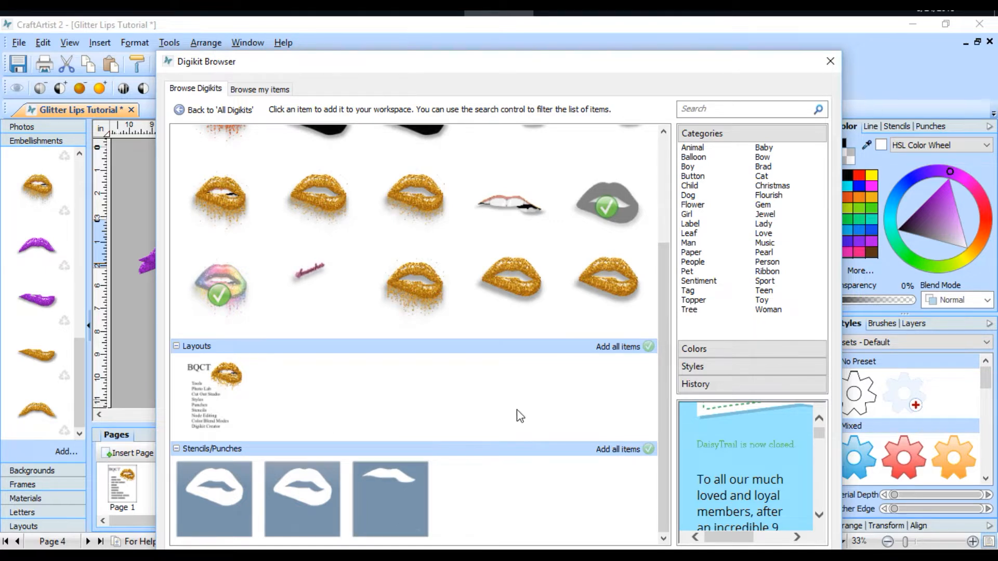
scroll(585, 415, "up", 3)
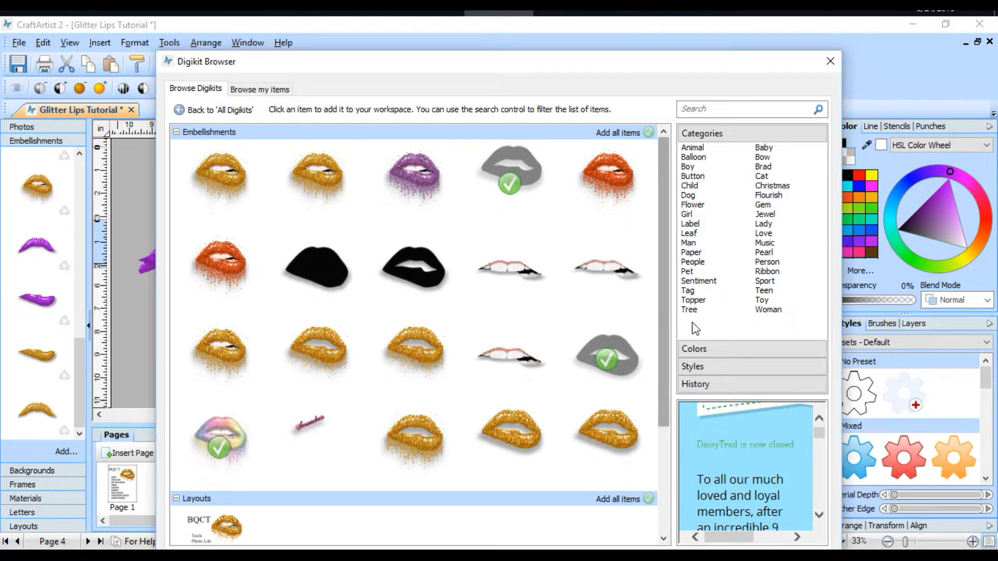
left_click(620, 182)
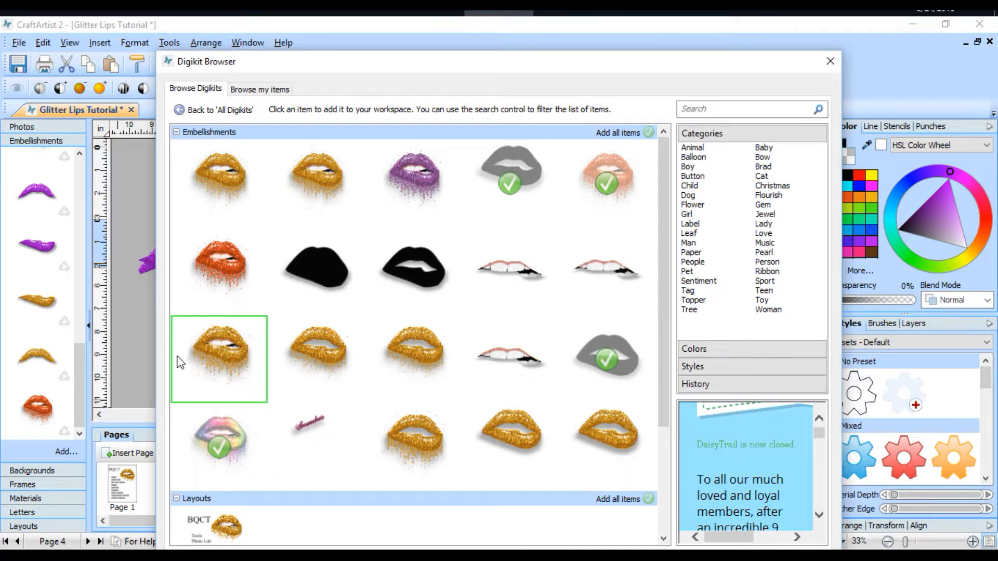
Step: Add the purple dripping glitter lips from "more LIPS" to the workspace and return to the list of all Digikits
left_click(432, 176)
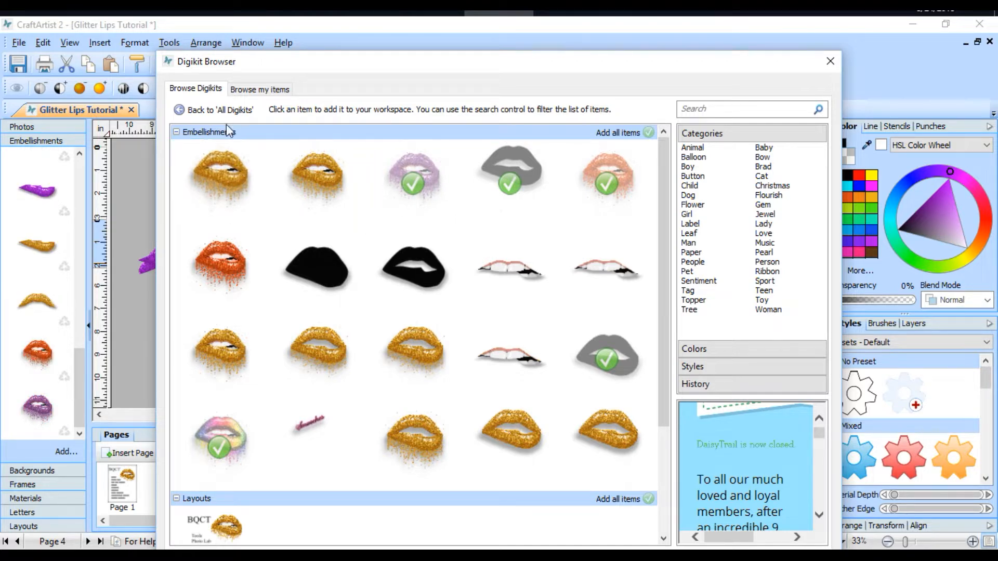
left_click(200, 110)
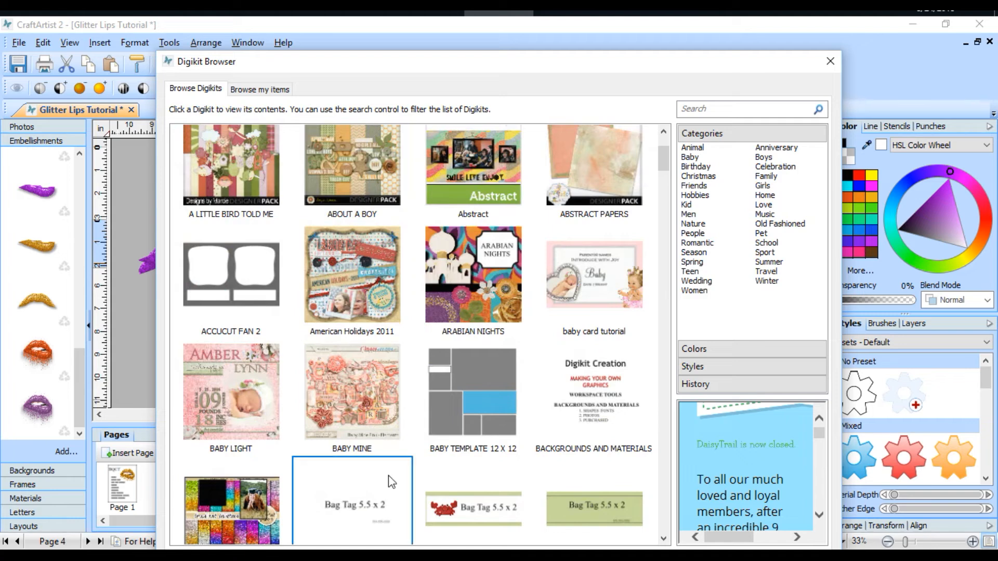
scroll(394, 476, "up", 3)
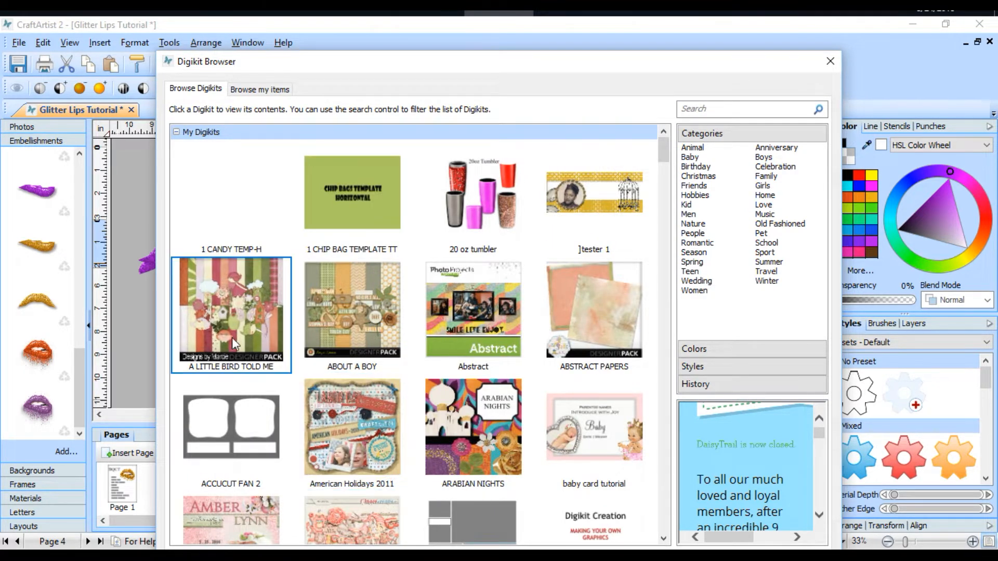
Step: Add the plain orange background and the five-petal red flower from the "A LITTLE BIRD TOLD ME" Digikit to the workspace and finish browsing
left_click(236, 321)
scroll(456, 313, "down", 5)
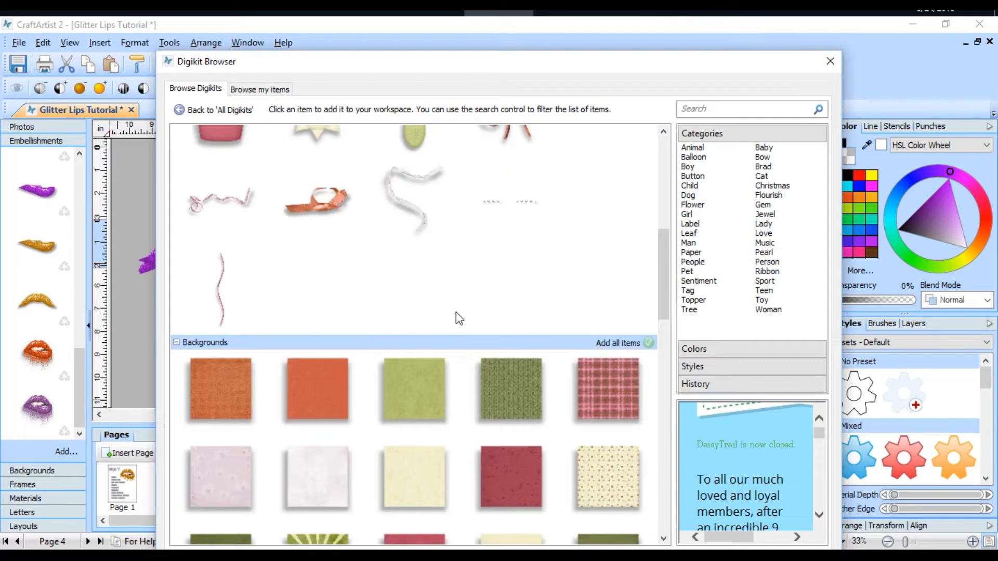
left_click(326, 390)
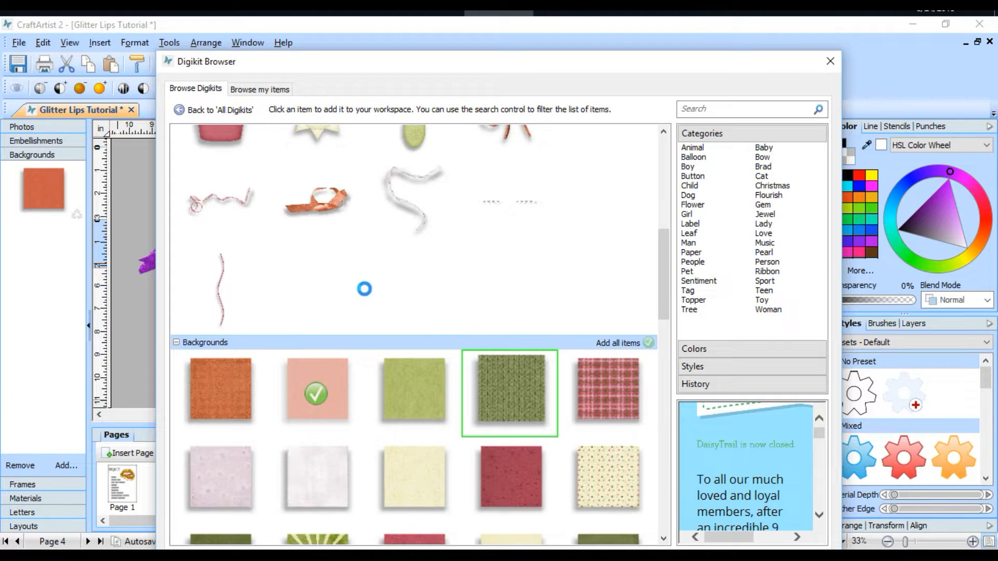
scroll(640, 494, "up", 5)
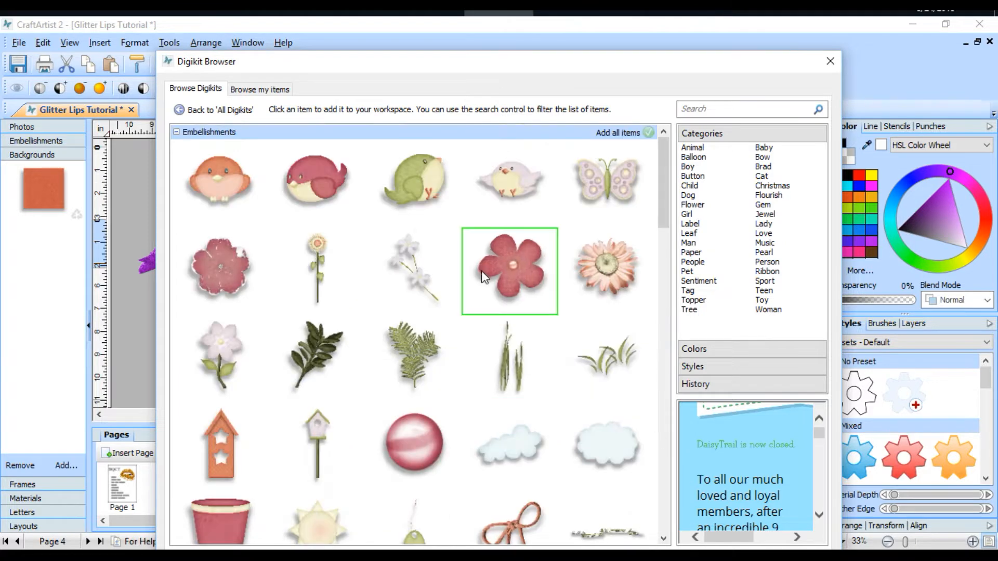
left_click(510, 271)
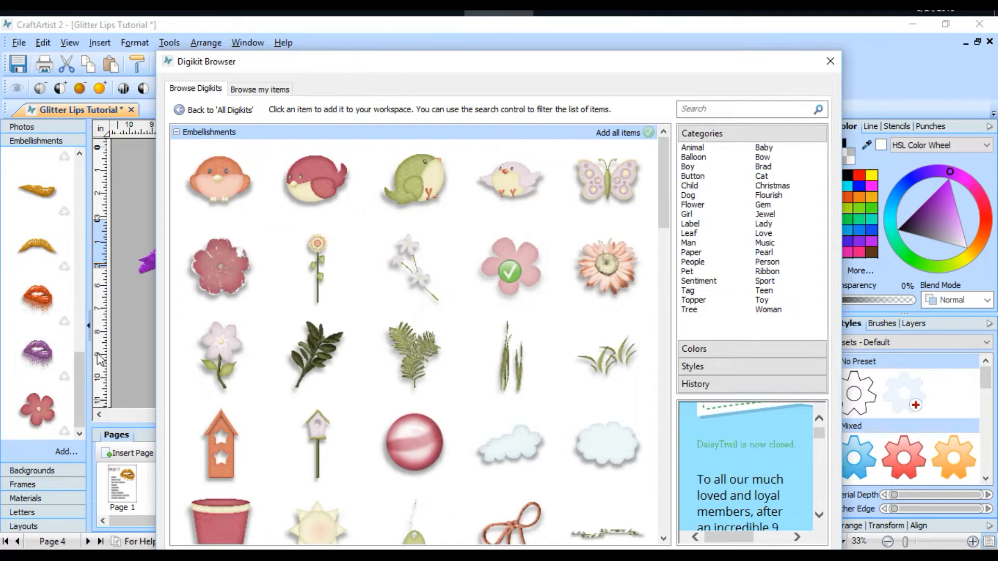
left_click(830, 62)
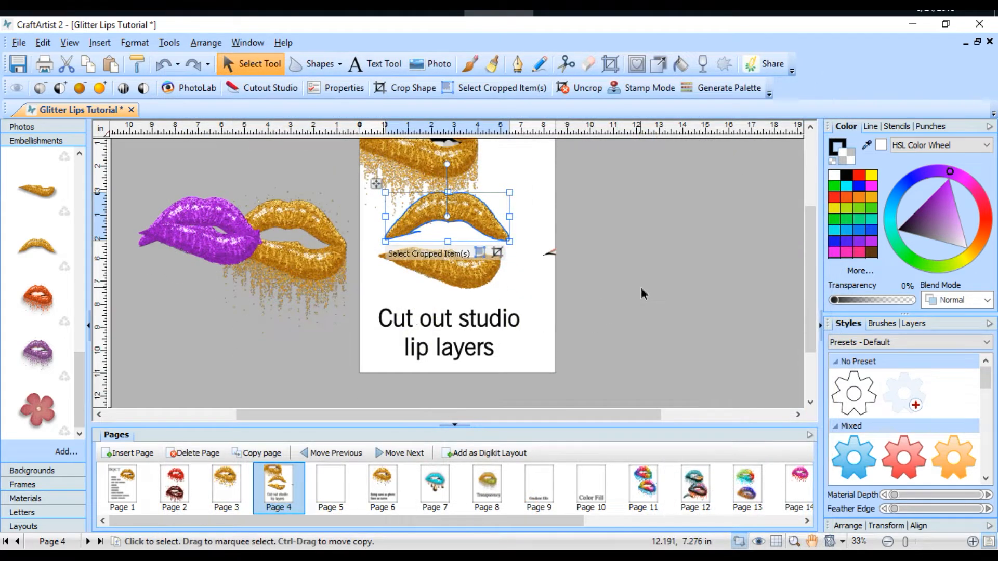
Step: Separate the purple lip layers on the pasteboard, moving the lower lip below and the upper lip above the gold dripping lips
left_click(208, 250)
left_click_drag(207, 248, 198, 308)
left_click_drag(204, 214, 194, 168)
left_click_drag(270, 272, 274, 266)
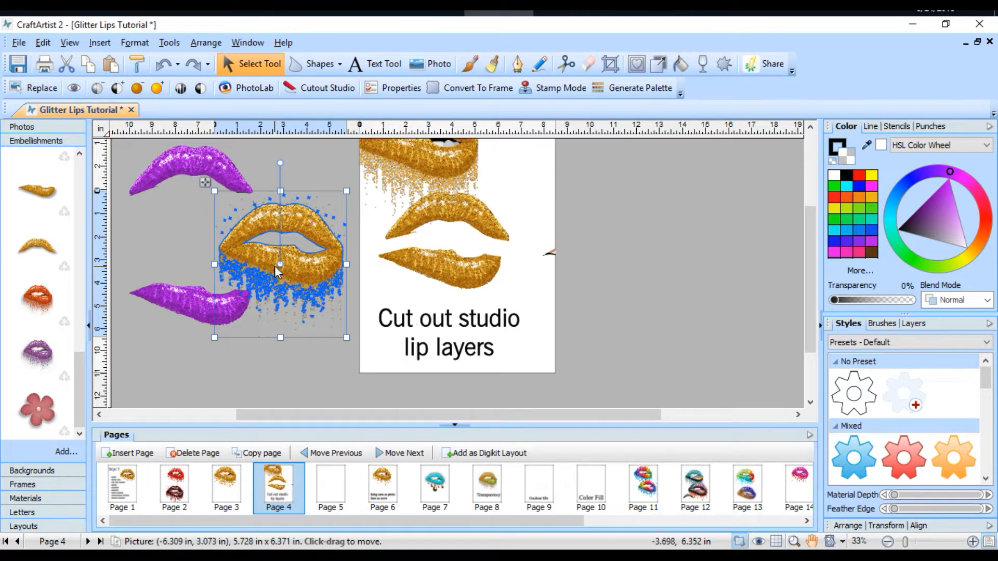
Step: On page 2, shift the red glitter lips slightly and nudge the grouped dark patterned lips below them
left_click(180, 474)
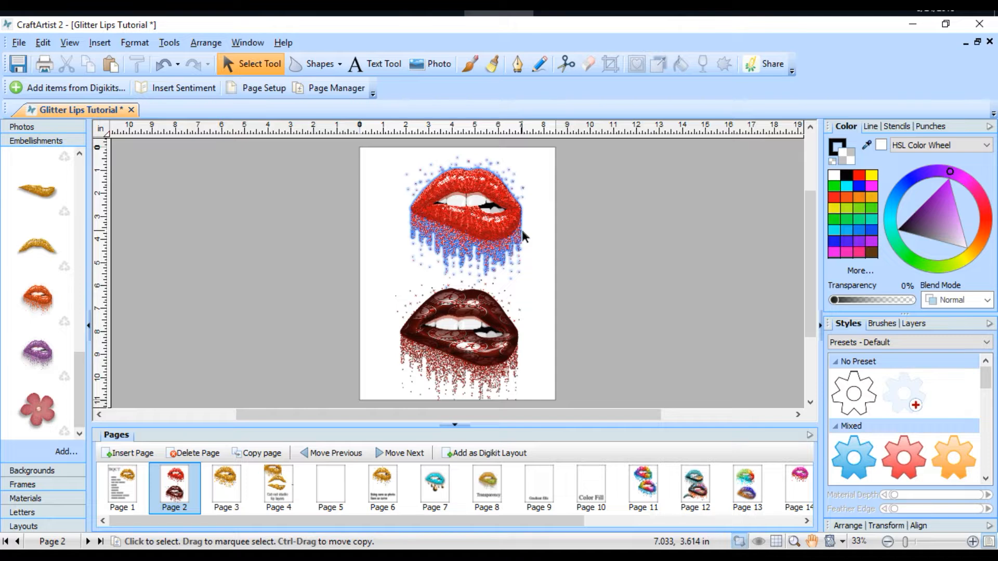
left_click_drag(522, 230, 496, 241)
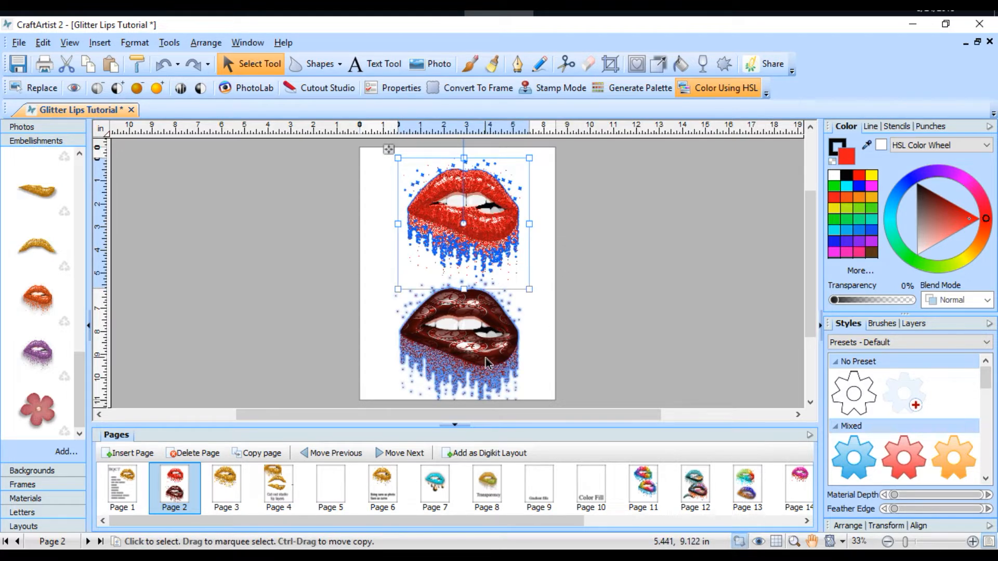
left_click_drag(486, 362, 486, 360)
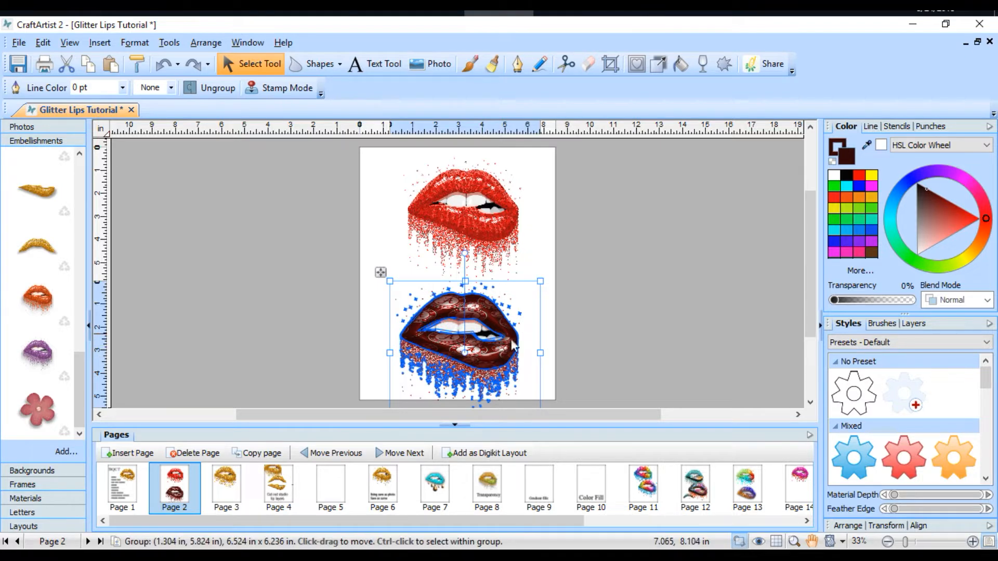
scroll(604, 288, "down", 1)
scroll(604, 288, "down", 1)
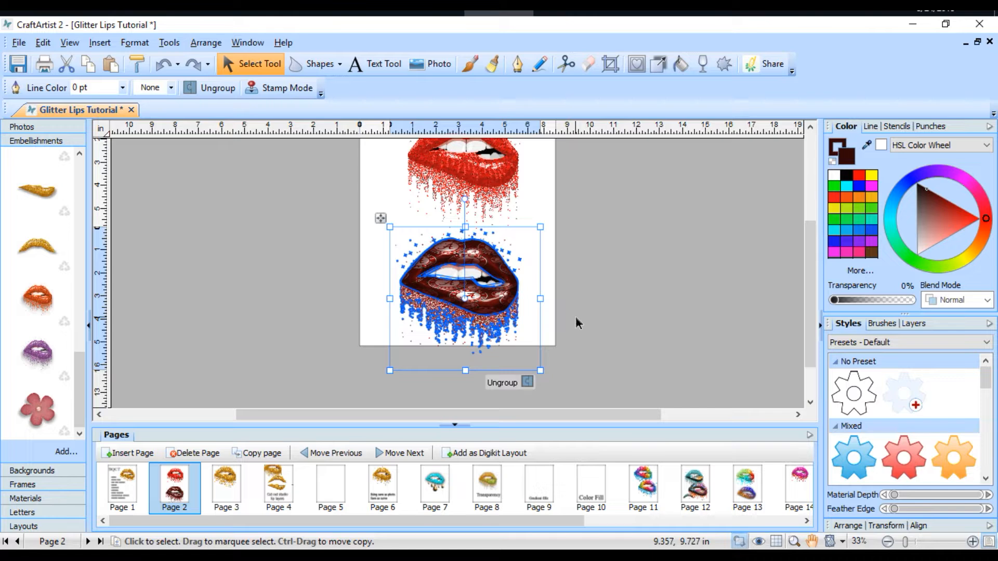
Step: On page 5, place the gold dripping lips with teeth near the page top and set the toothless lips on the pasteboard beside it
left_click(339, 494)
left_click_drag(687, 269, 469, 289)
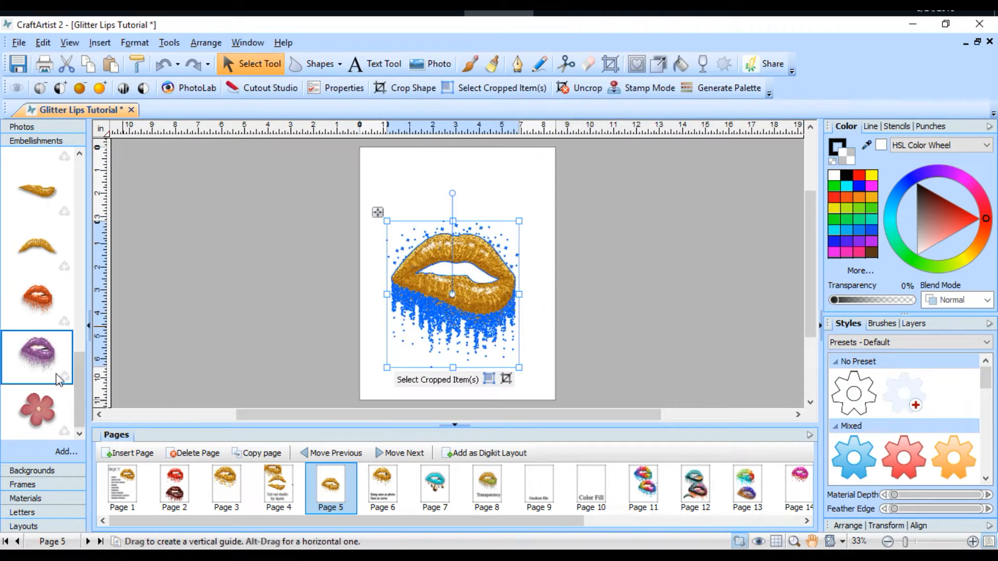
left_click_drag(78, 394, 73, 290)
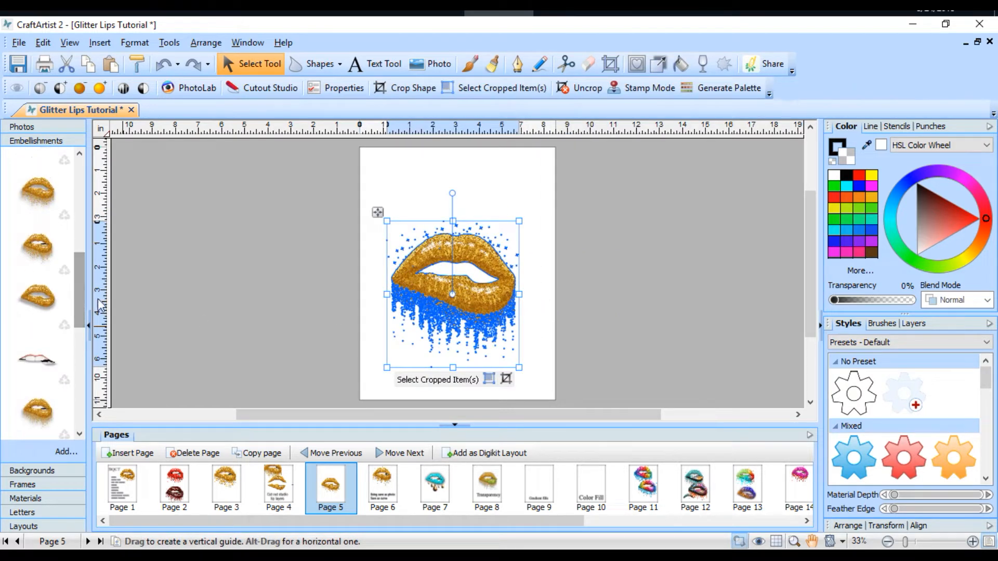
left_click_drag(481, 298, 478, 326)
left_click_drag(38, 248, 409, 185)
left_click_drag(456, 321, 652, 254)
left_click_drag(488, 229, 503, 254)
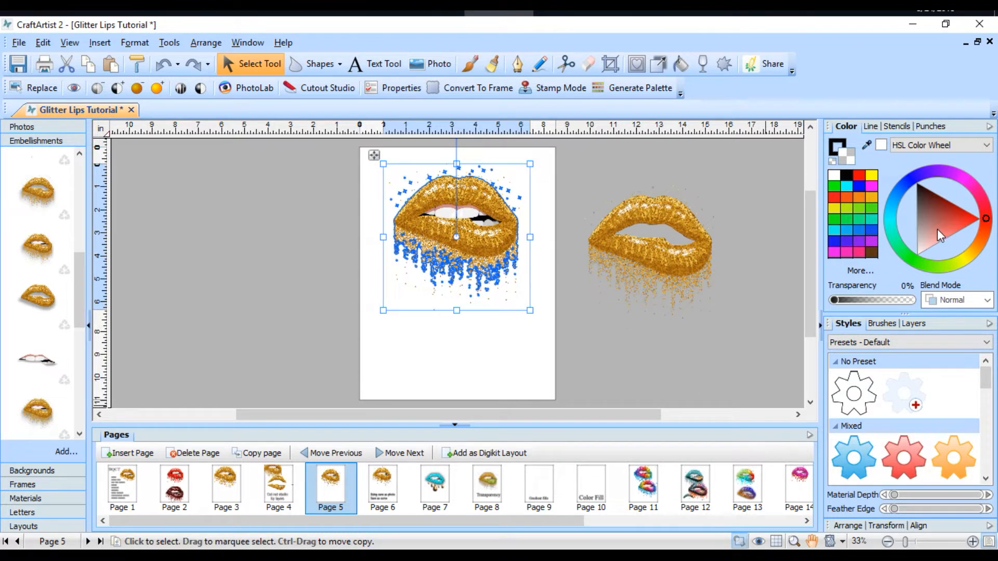
Step: Try magenta, teal-green and green colours on the dripping lips with teeth
left_click(875, 186)
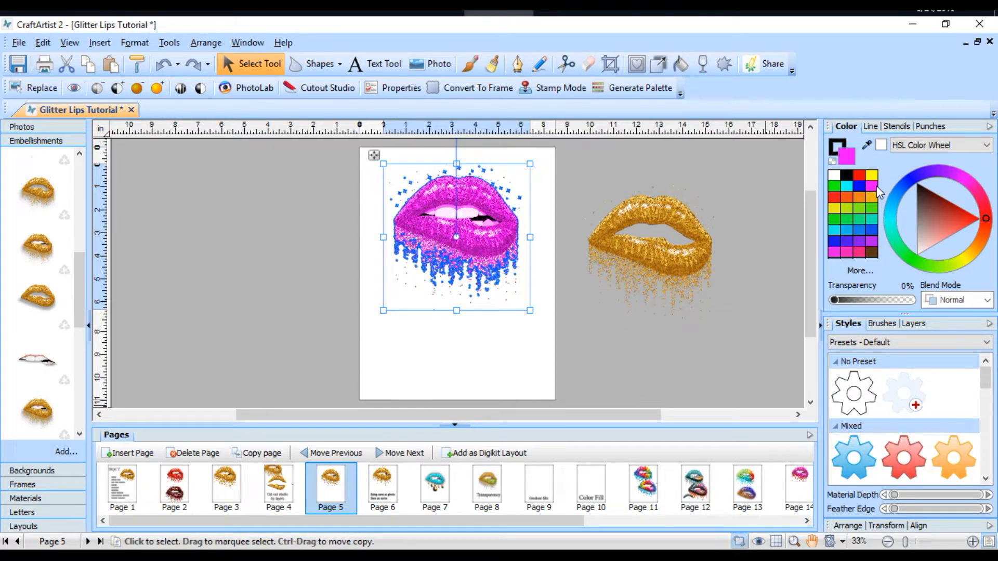
left_click(860, 221)
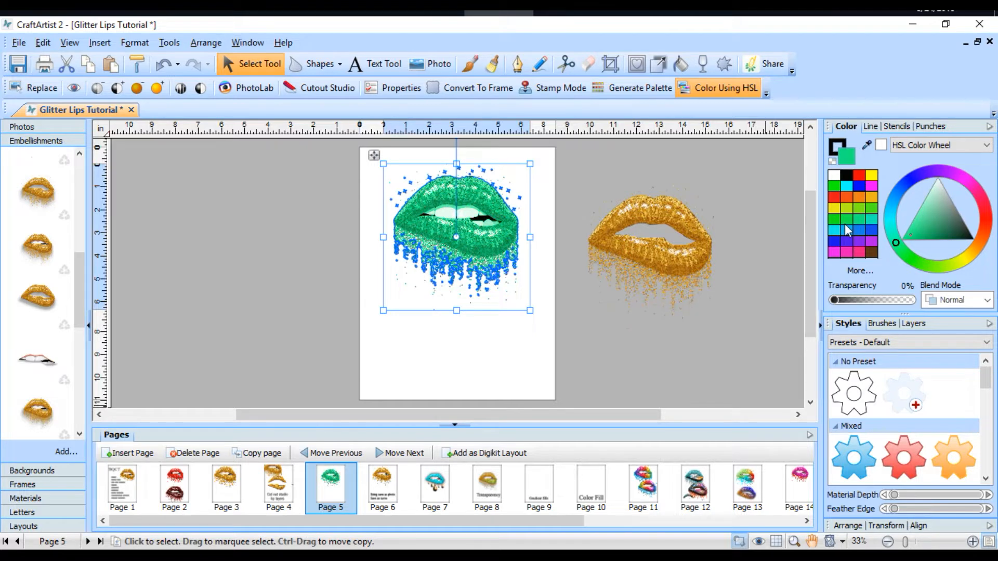
left_click(844, 222)
Step: Move the dripping lips slightly down the page, then try gold and recolour them yellow
left_click_drag(463, 242, 463, 260)
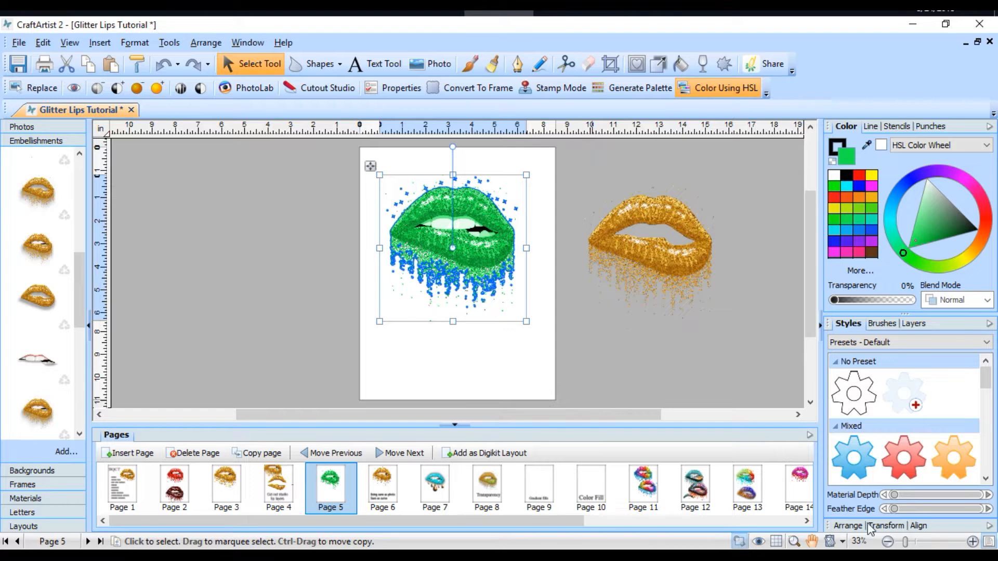
left_click_drag(905, 542, 917, 540)
left_click_drag(546, 263, 521, 306)
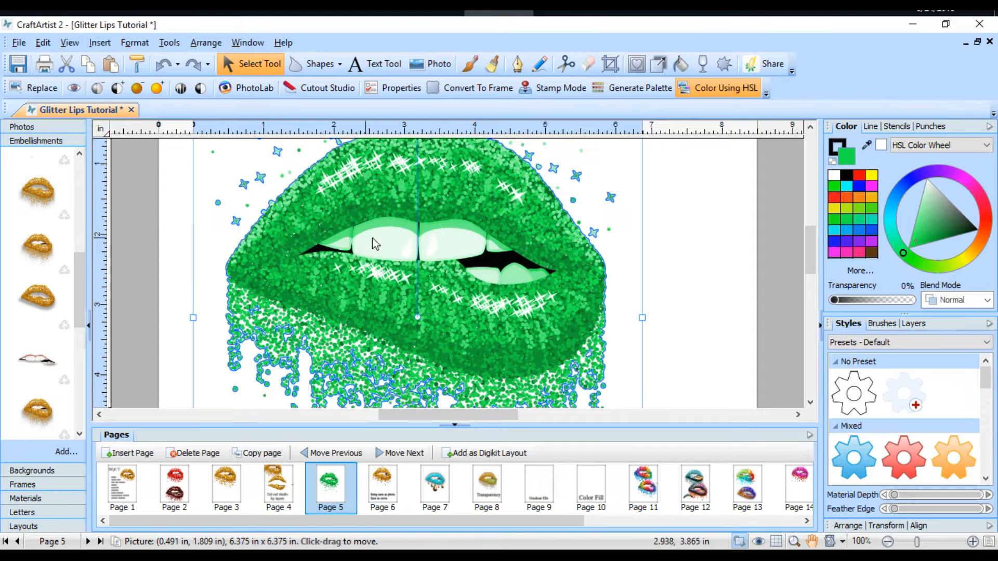
left_click(876, 201)
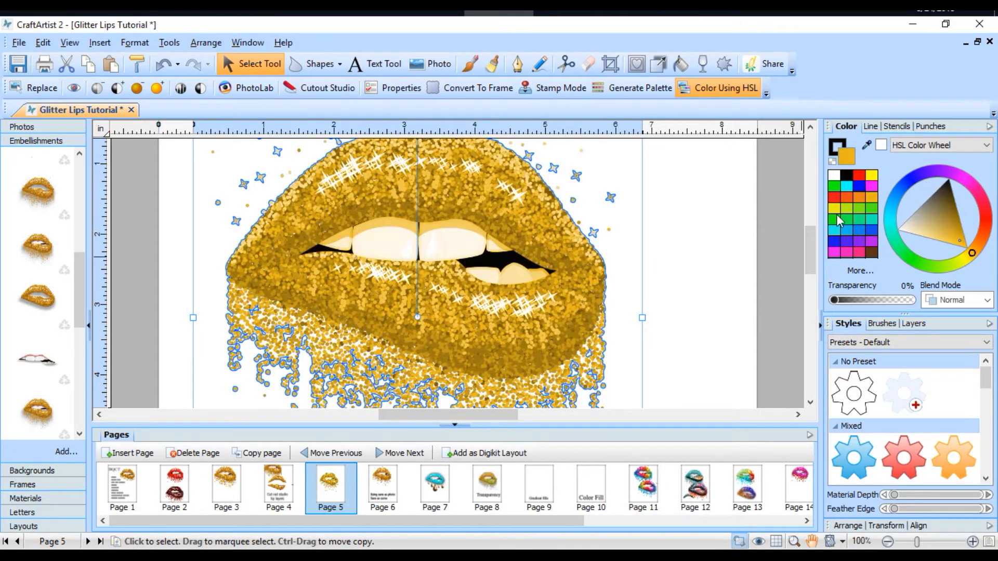
left_click(836, 216)
left_click(668, 317)
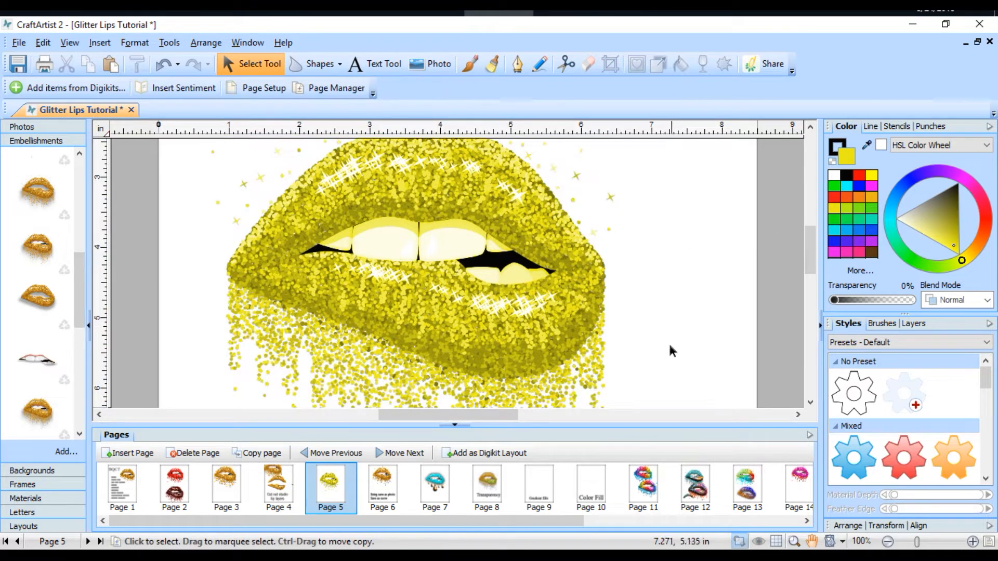
Step: Overlay the natural-coloured teeth embellishment on the mouth opening of the yellow lips
left_click_drag(37, 359, 397, 245)
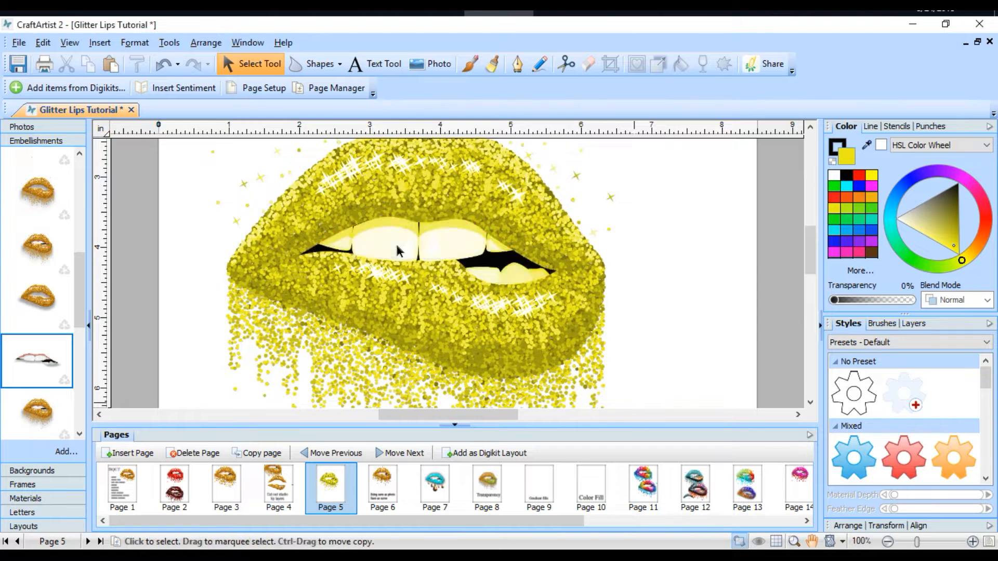
left_click(697, 263)
scroll(728, 272, "down", 1)
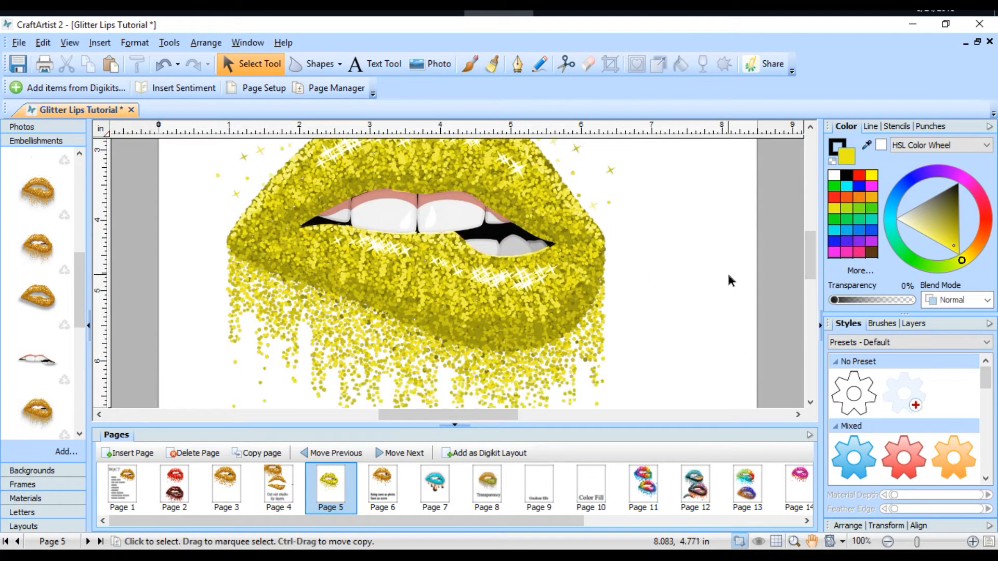
Step: Recolour the dripping lips blue and lay the drip-free gold lips "lips beta for me (13)" over them so only the drips stay blue
left_click_drag(917, 543, 906, 543)
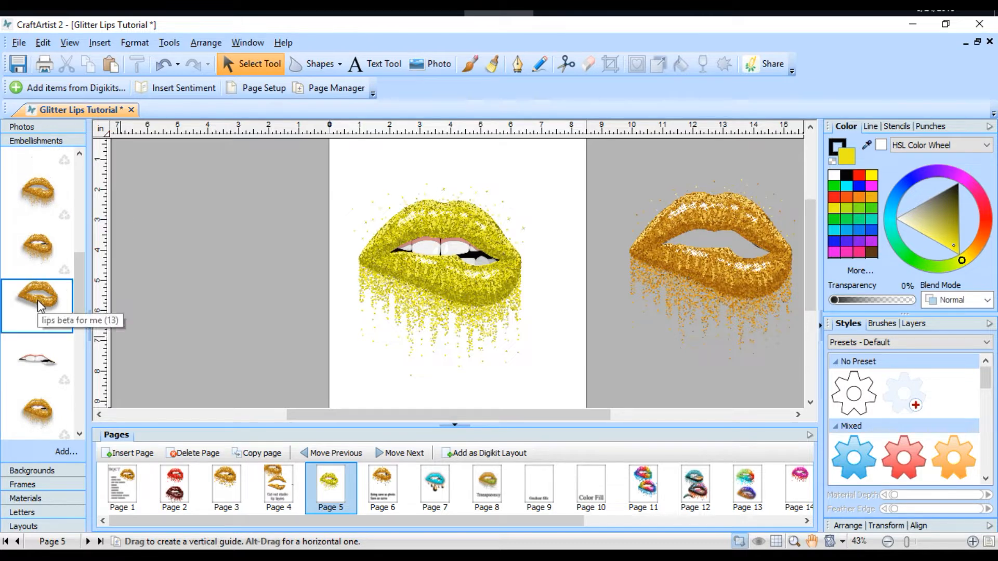
left_click_drag(37, 298, 218, 307)
left_click(517, 301)
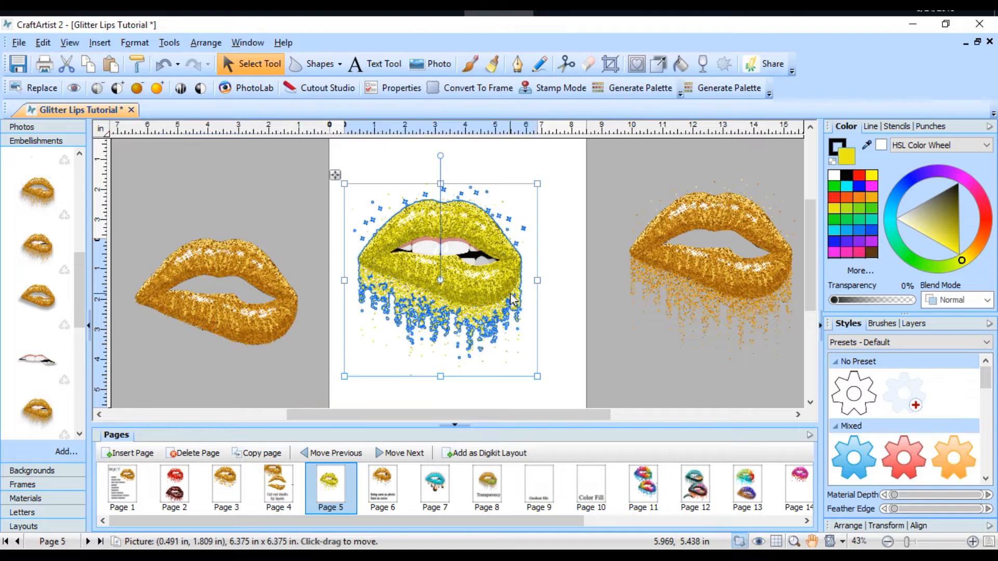
left_click(872, 238)
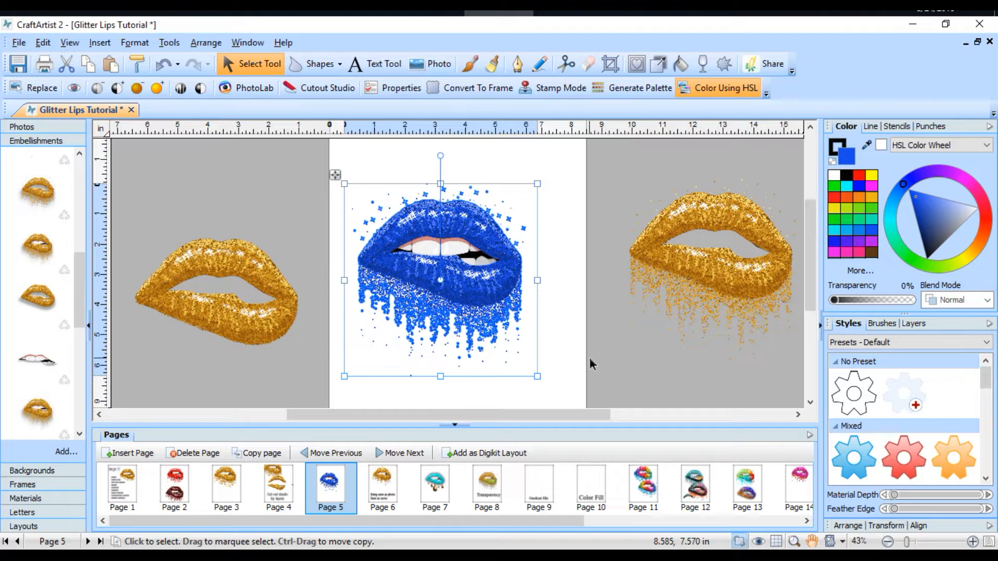
left_click_drag(251, 336, 476, 299)
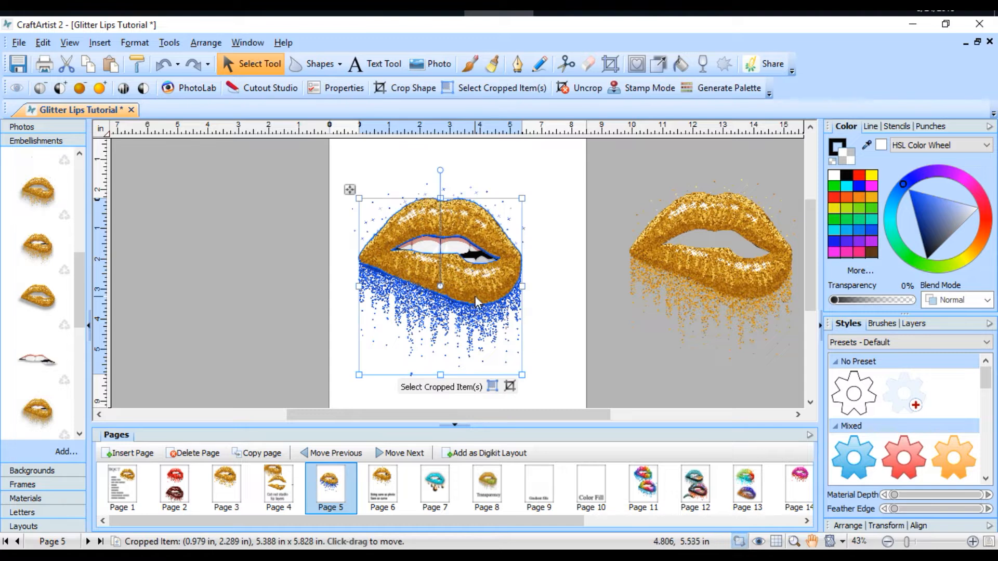
left_click(601, 369)
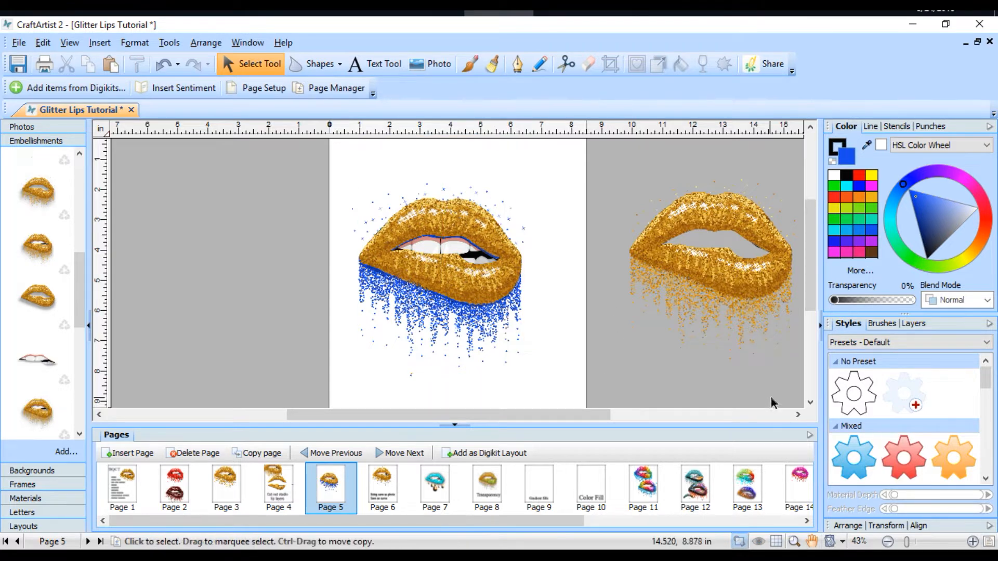
Step: Try greens and orange on the overlaid drip-free lips, then recolour them red
scroll(684, 335, "down", 1)
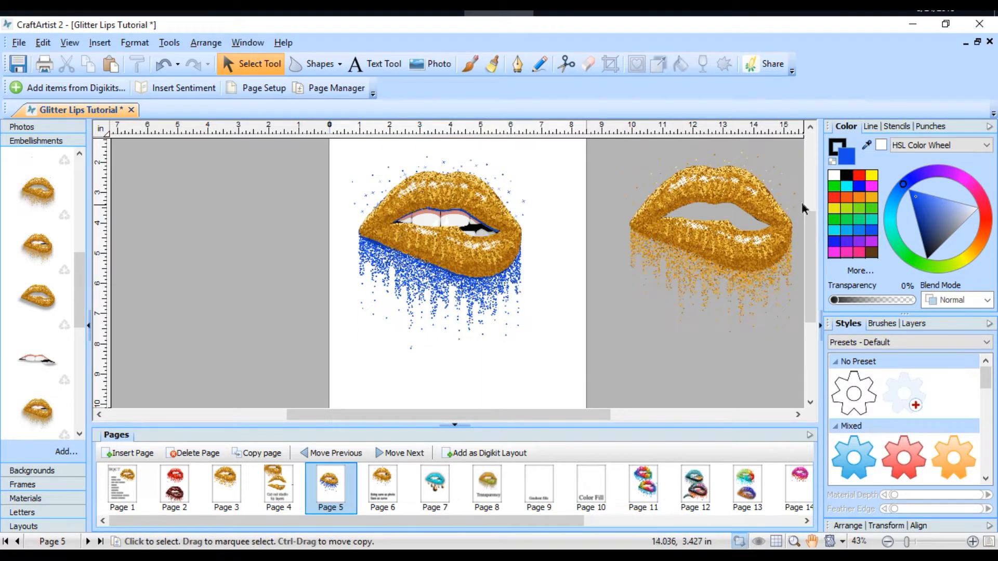
left_click(484, 229)
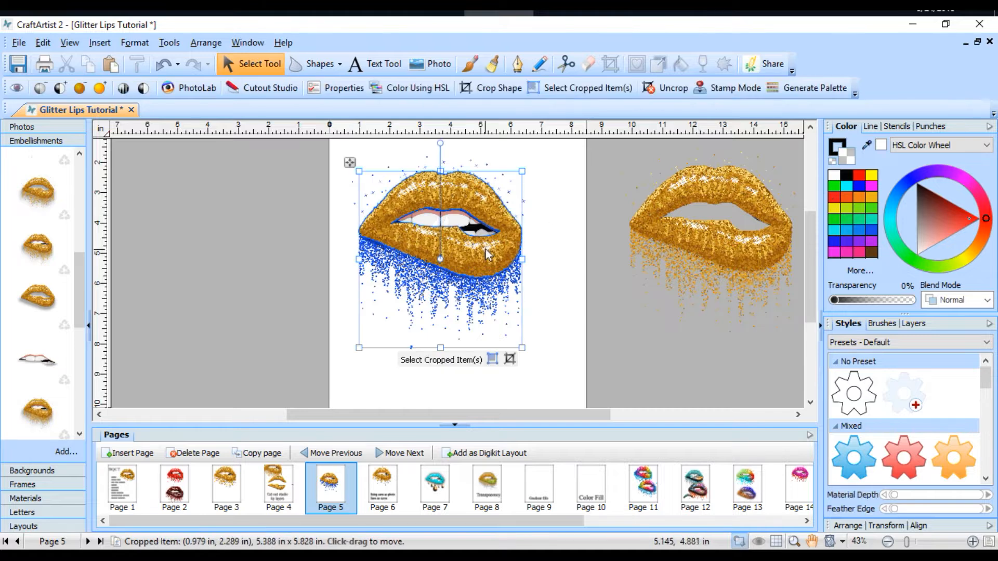
left_click(875, 219)
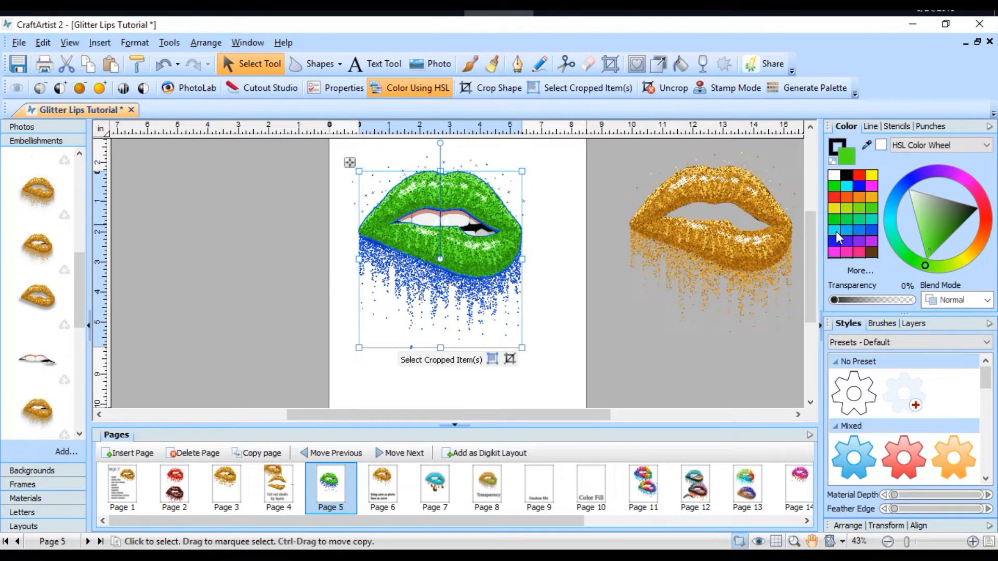
left_click(837, 231)
left_click(851, 217)
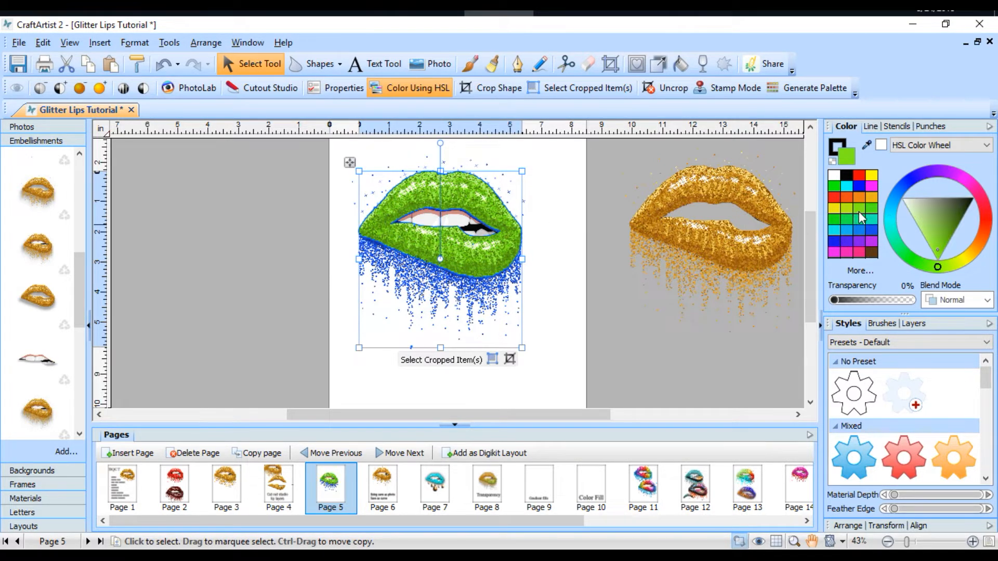
left_click(856, 198)
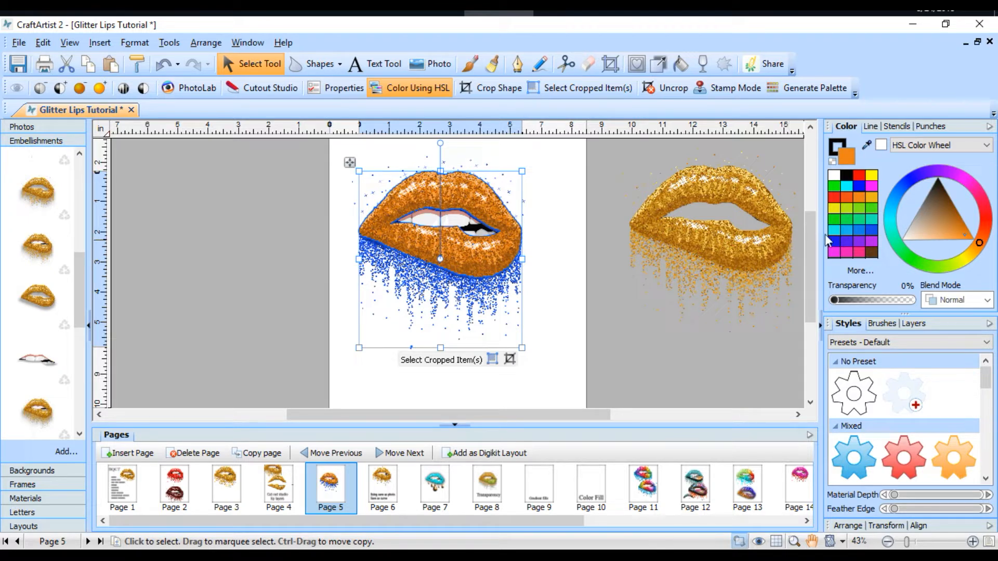
left_click(833, 196)
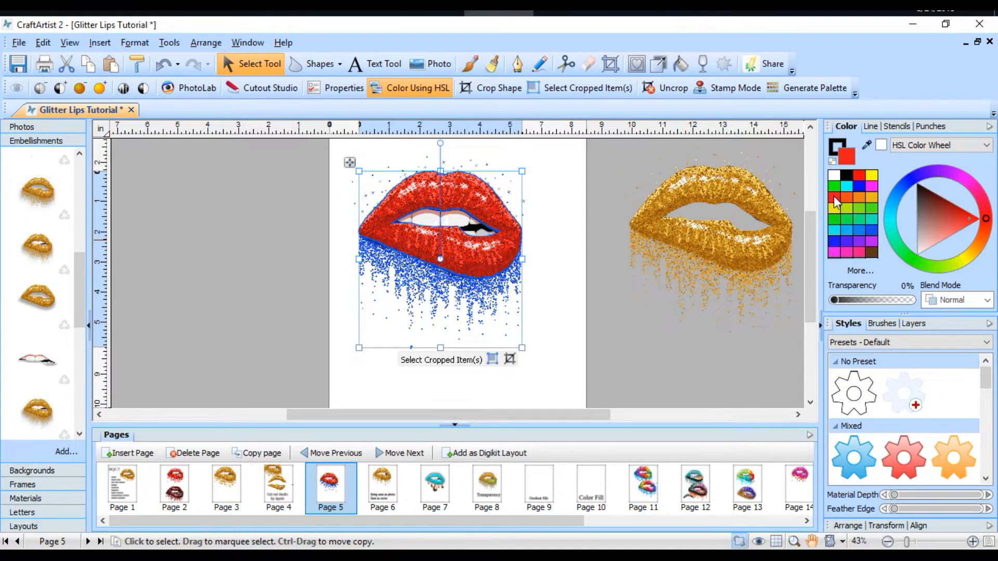
Step: Examine the red lips, teeth and blue drips on page 5 up close
left_click(626, 343)
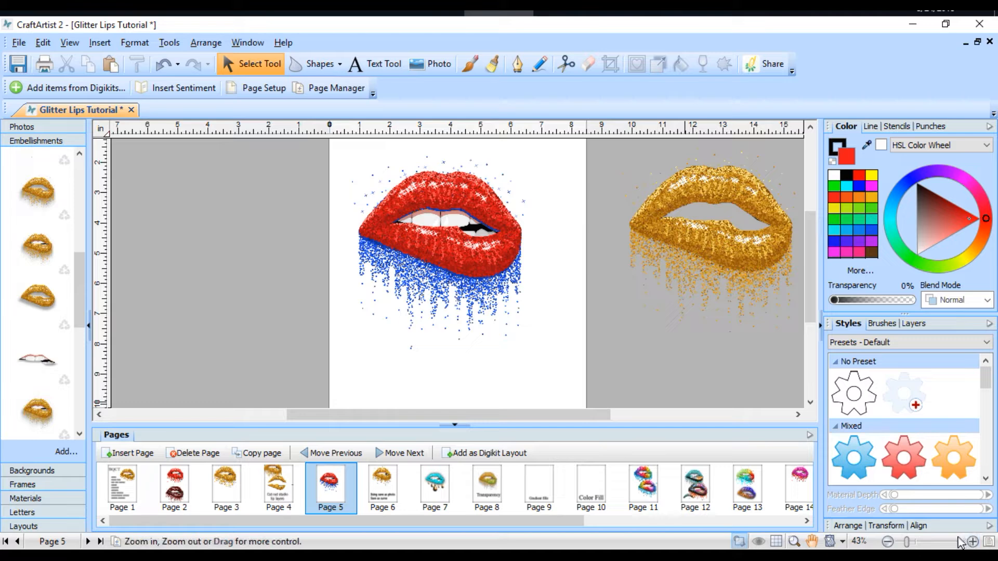
left_click_drag(912, 543, 915, 543)
scroll(556, 380, "up", 2)
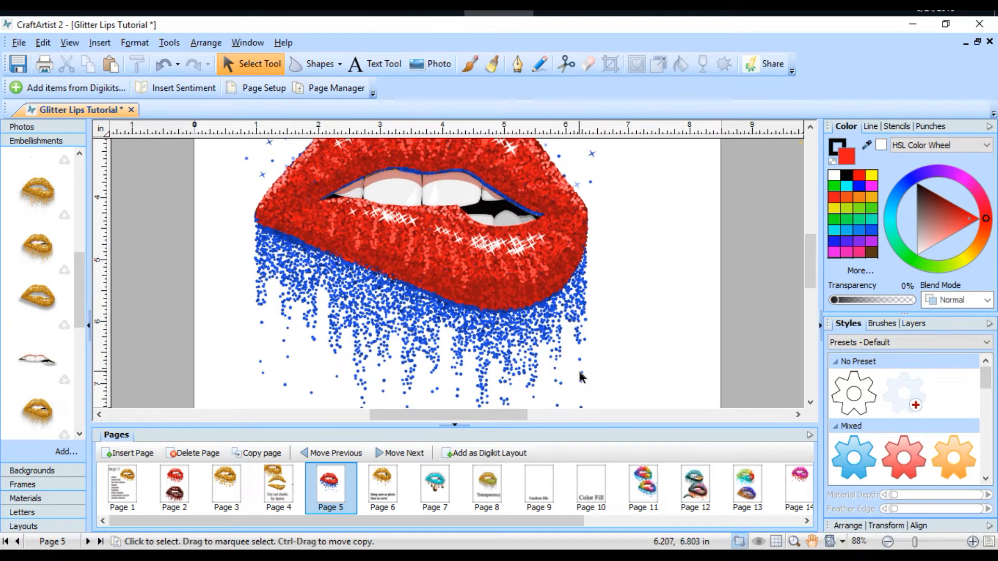
left_click_drag(393, 209, 392, 207)
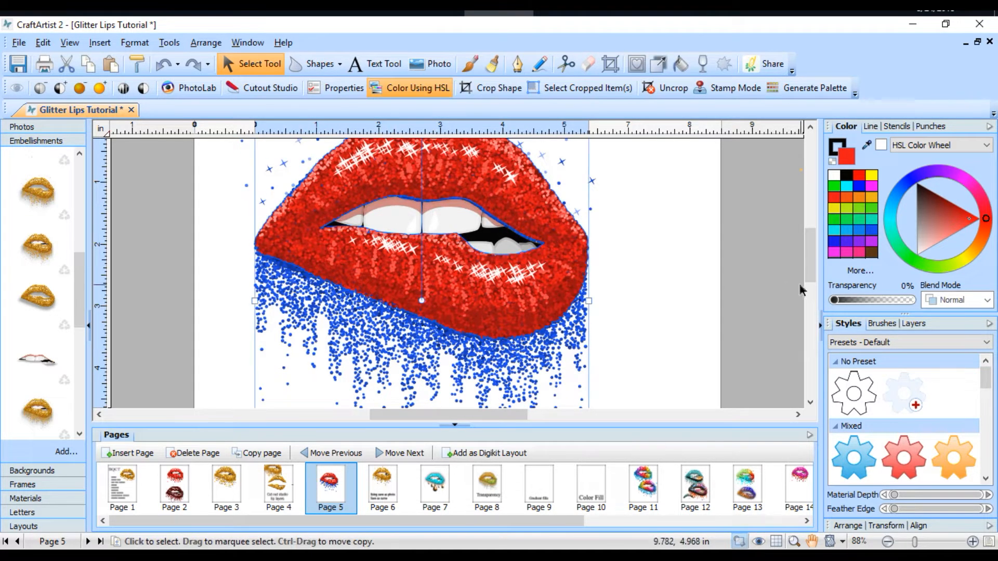
left_click(776, 282)
scroll(774, 280, "down", 5)
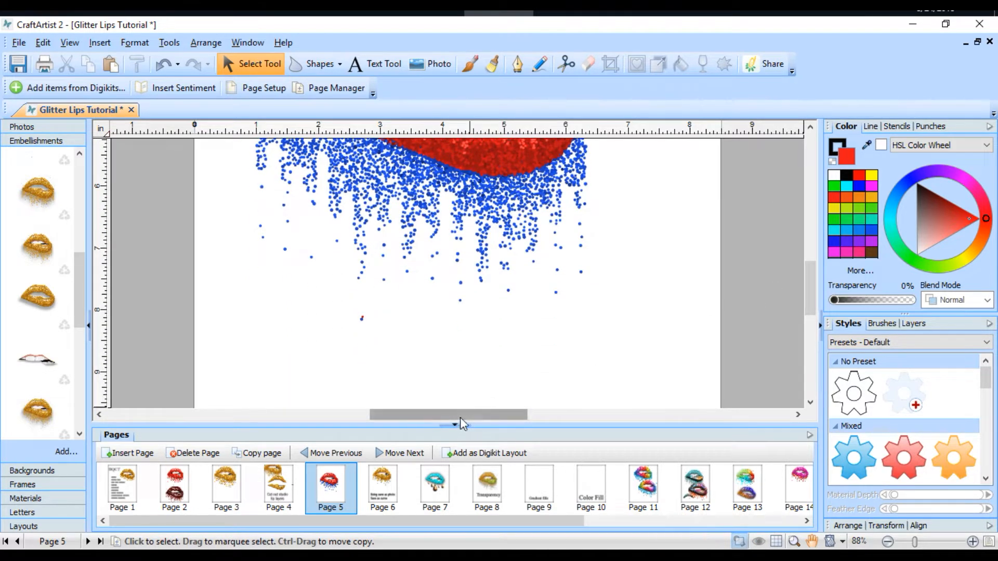
left_click_drag(463, 415, 460, 416)
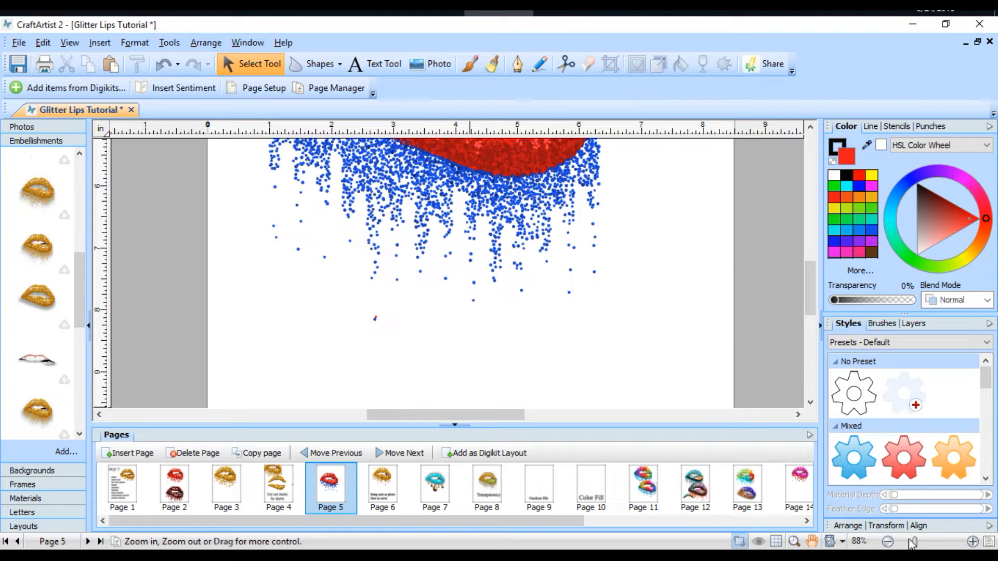
left_click_drag(913, 543, 904, 544)
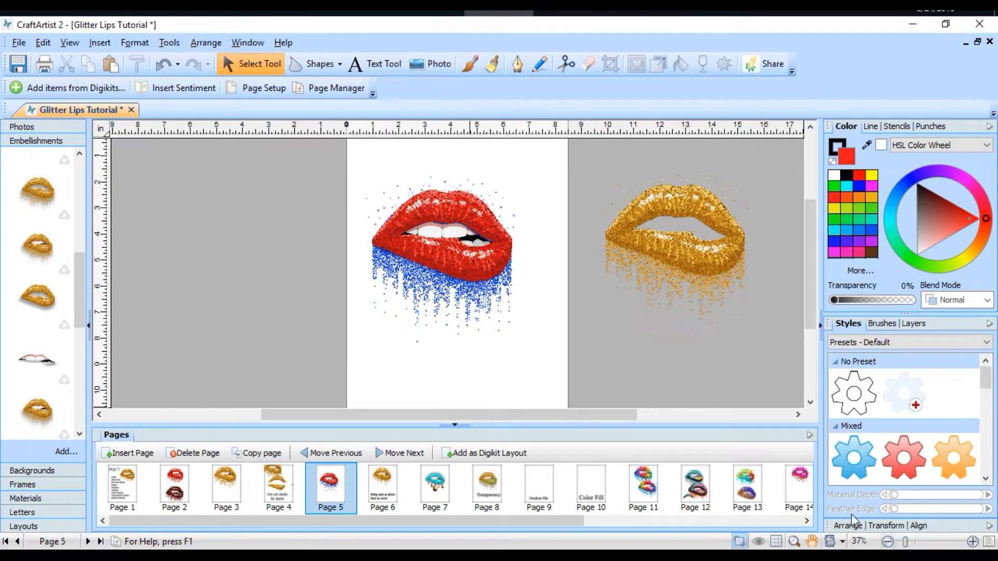
Step: Remove the flower embellishment, then group the red lips, teeth and blue drips and save the group as an embellishment
scroll(57, 395, "down", 5)
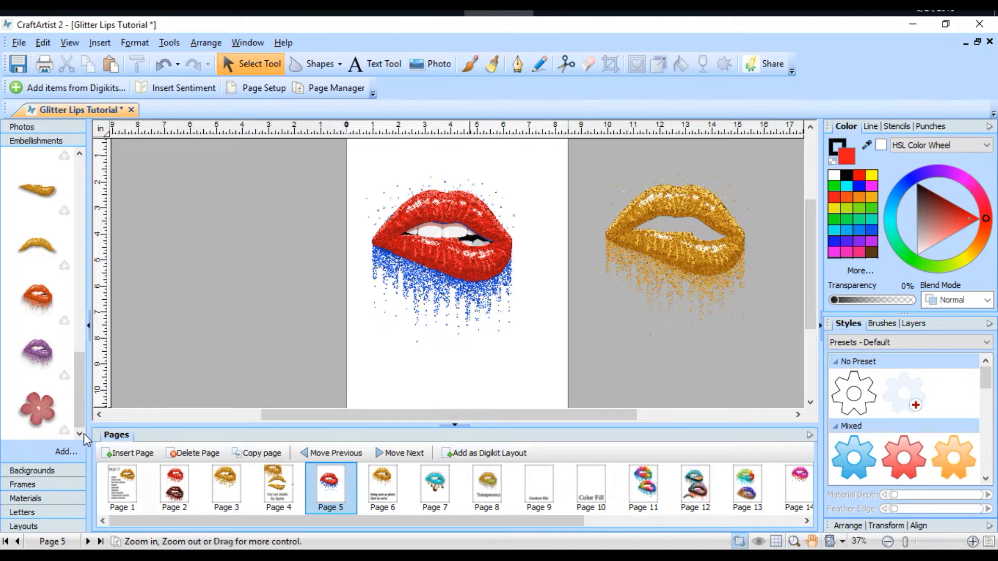
left_click(64, 431)
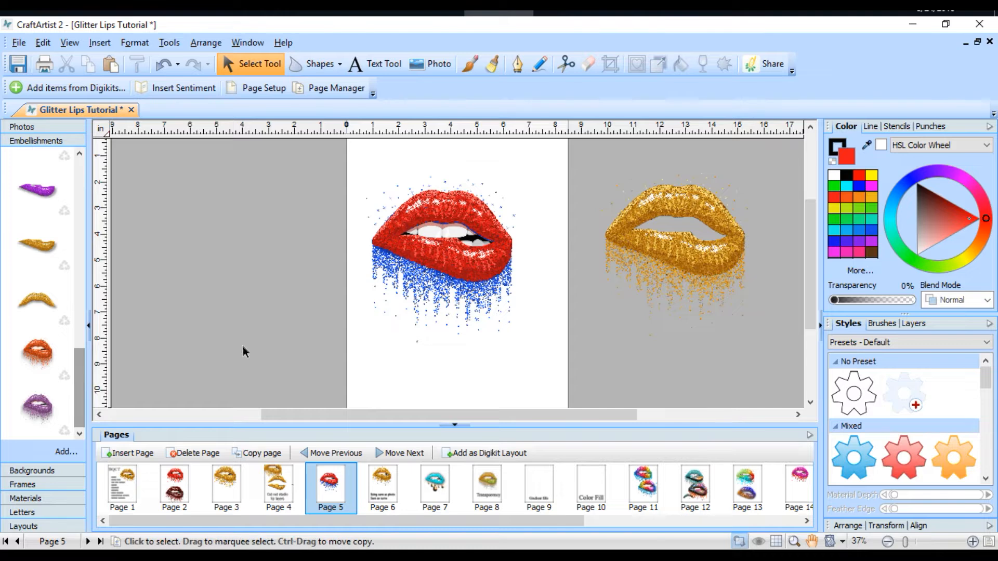
left_click_drag(577, 151, 200, 414)
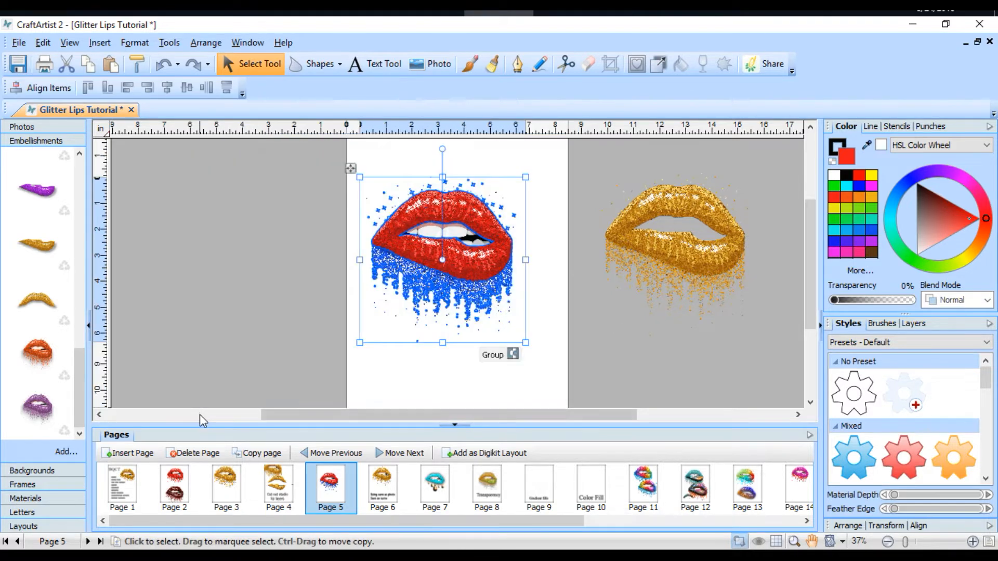
left_click(513, 354)
left_click_drag(468, 262, 64, 424)
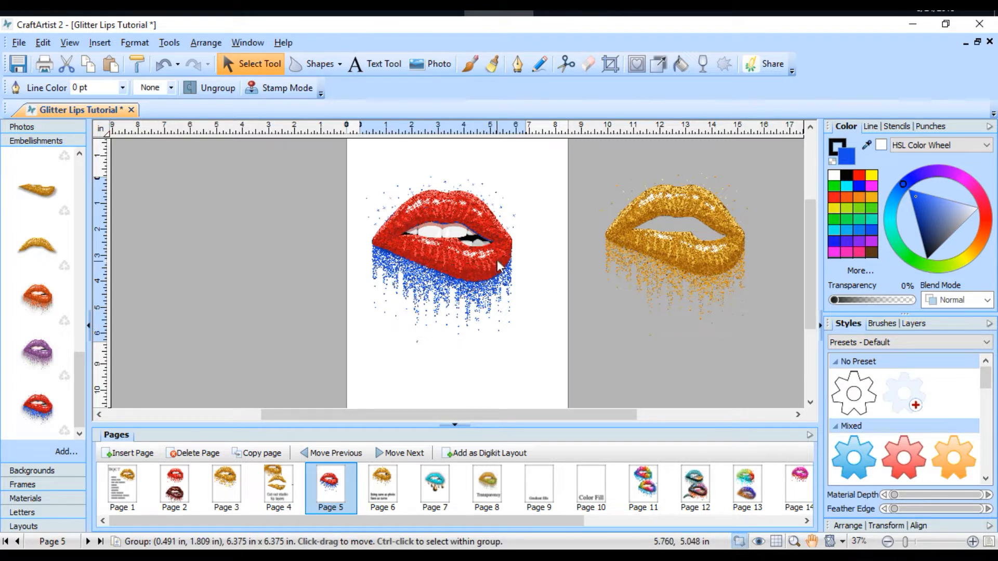
Step: Move the grouped lips toward the page's upper right corner and place an ungrouped copy from the new embellishment beside them
left_click_drag(451, 263, 527, 221)
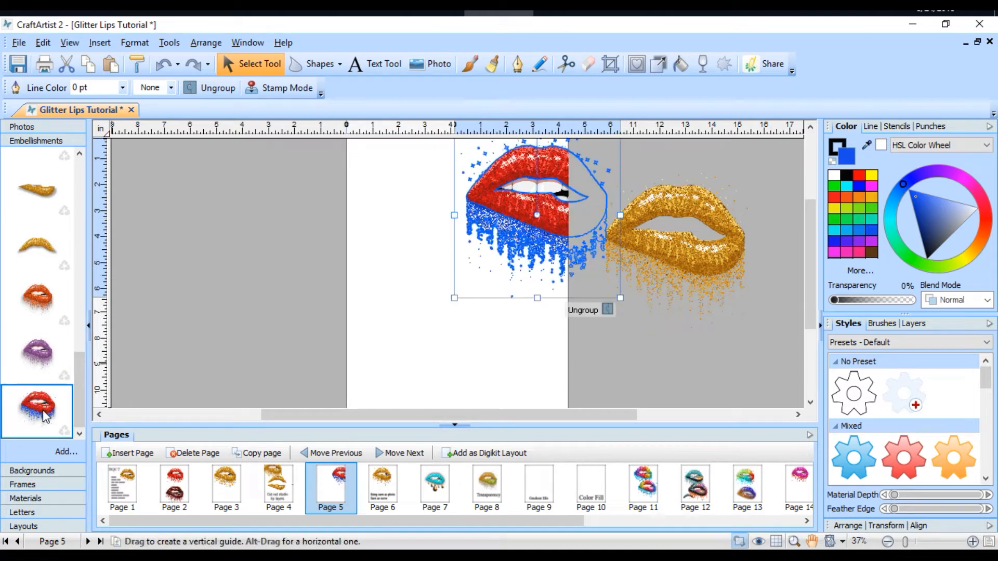
left_click_drag(46, 414, 386, 225)
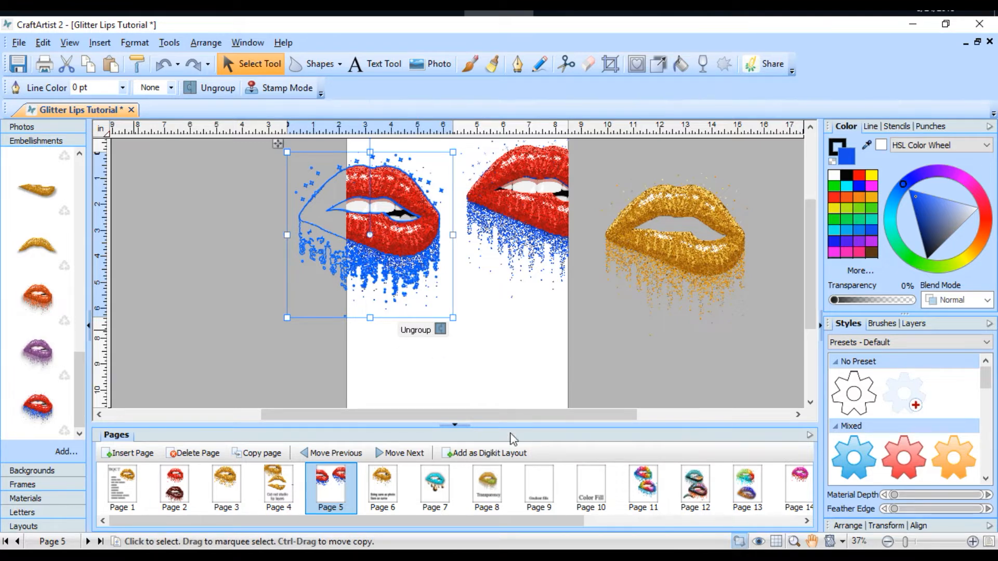
left_click(440, 329)
left_click(573, 361)
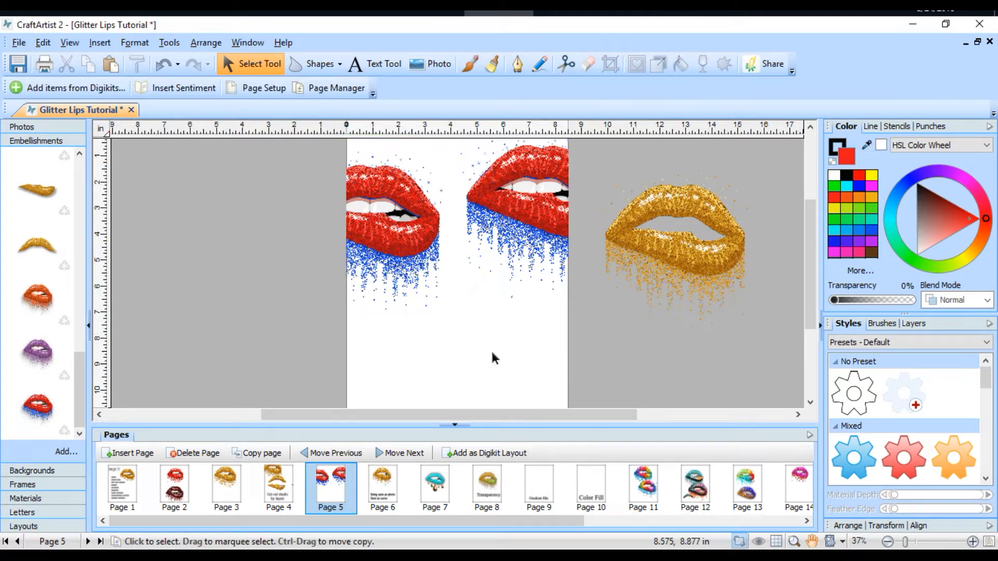
Step: Pull the red drip-free lips off the ungrouped copy and set them at the page's lower right edge
left_click_drag(413, 243, 554, 385)
left_click(678, 358)
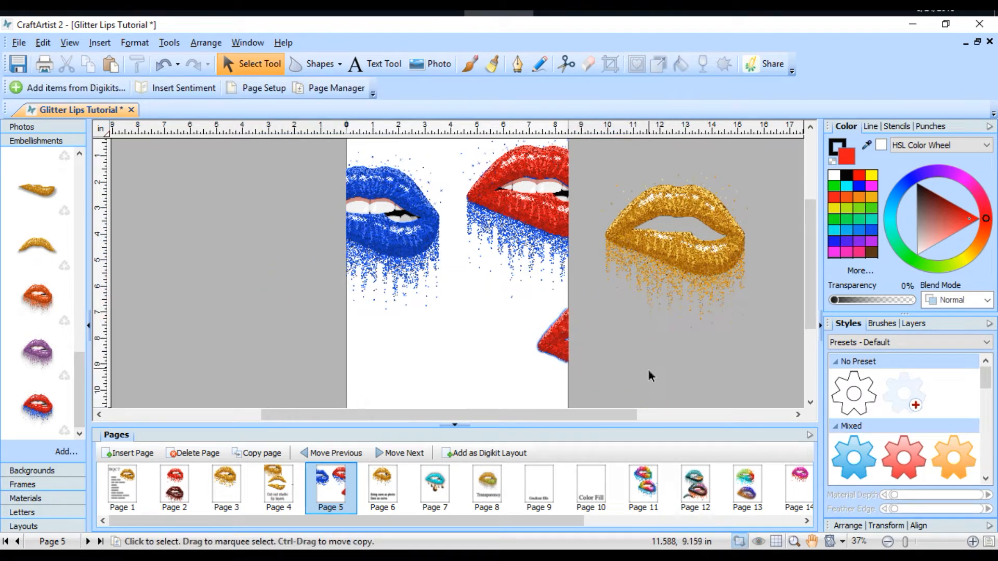
left_click(604, 375)
left_click_drag(604, 374, 573, 367)
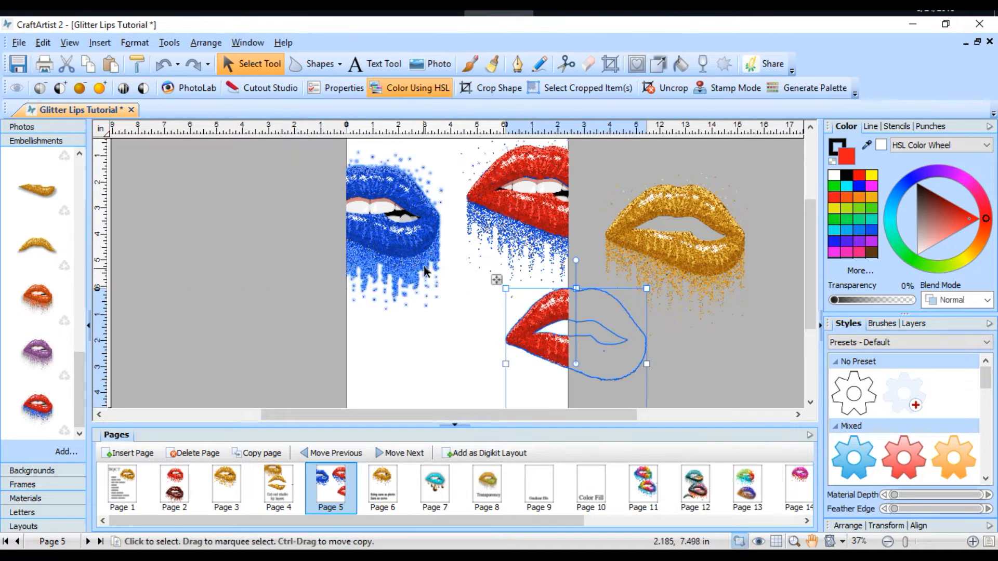
Step: Reassemble the blue dripping lips and teeth lower on the page, and cover their upper lip with the gold upper-lip embellishment
left_click(404, 253)
left_click_drag(399, 248, 441, 317)
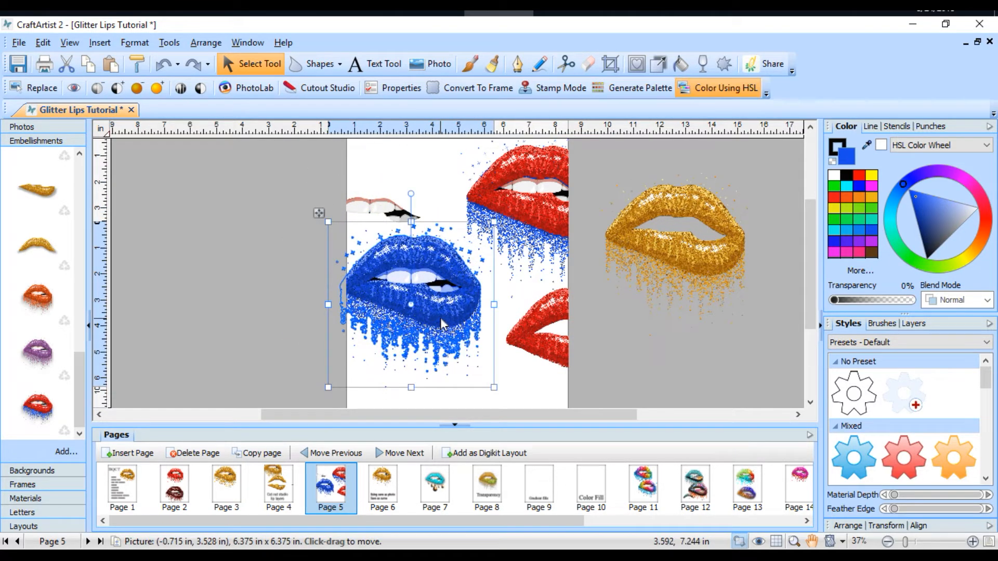
left_click(382, 214)
left_click_drag(382, 213, 422, 278)
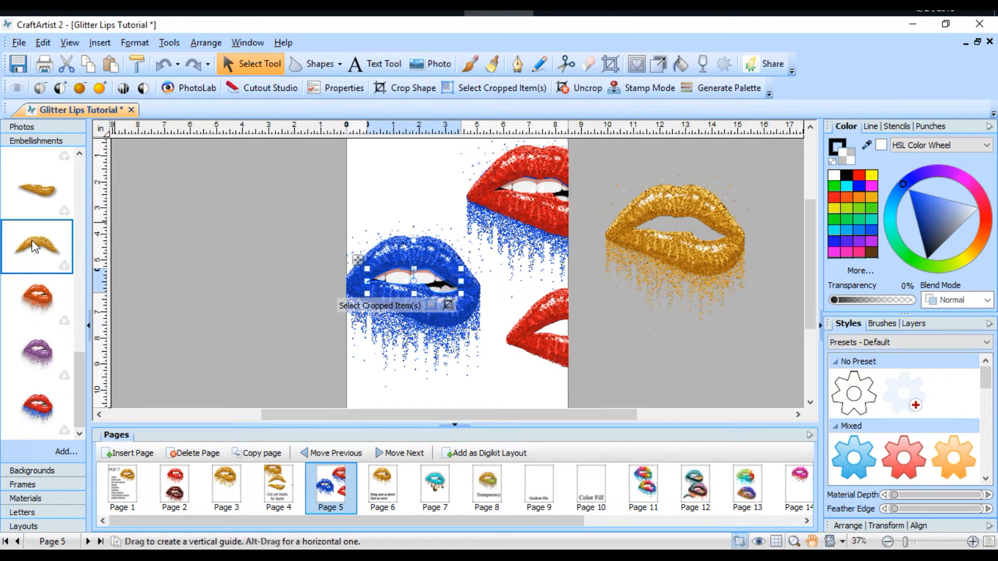
left_click_drag(34, 247, 393, 254)
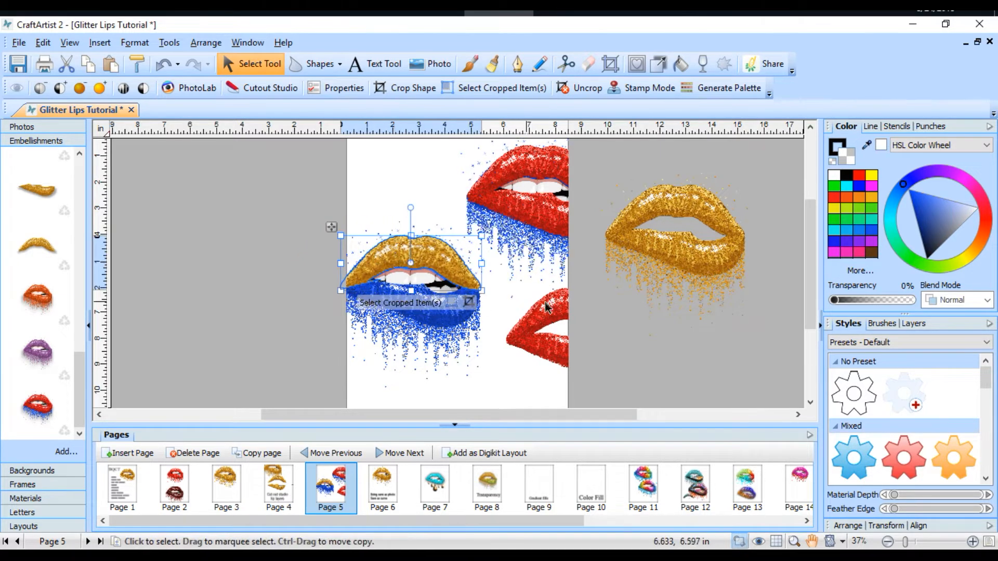
Step: Cut the spare red drip-free lips and the gold dripping lips beside the page
scroll(571, 304, "down", 3)
left_click_drag(544, 227, 610, 257)
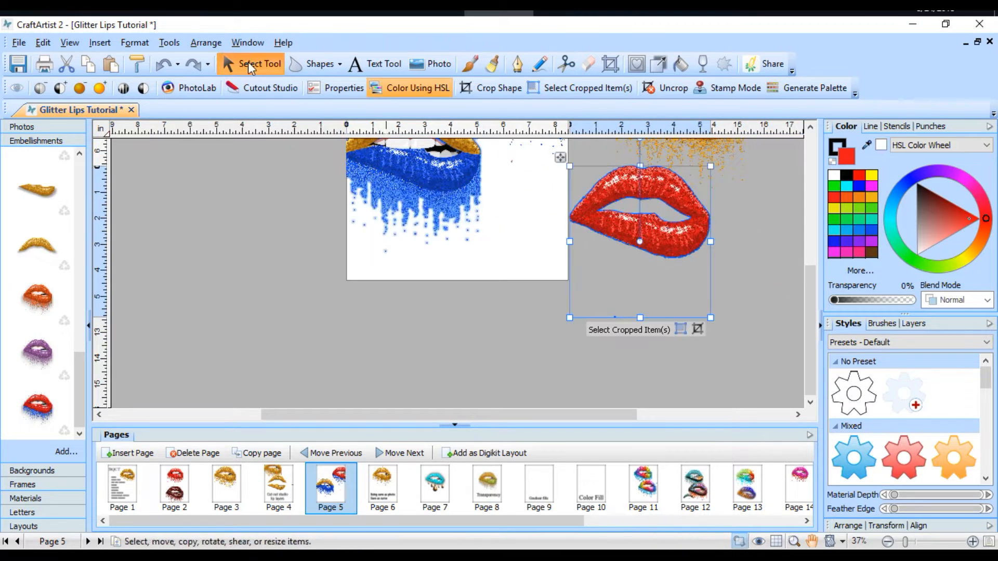
left_click(66, 64)
scroll(608, 286, "up", 3)
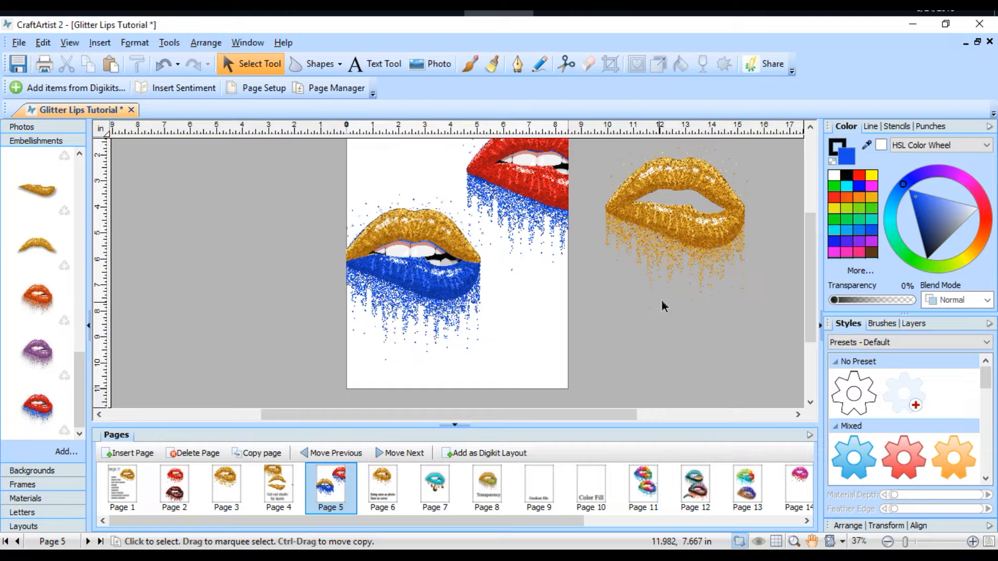
left_click(697, 253)
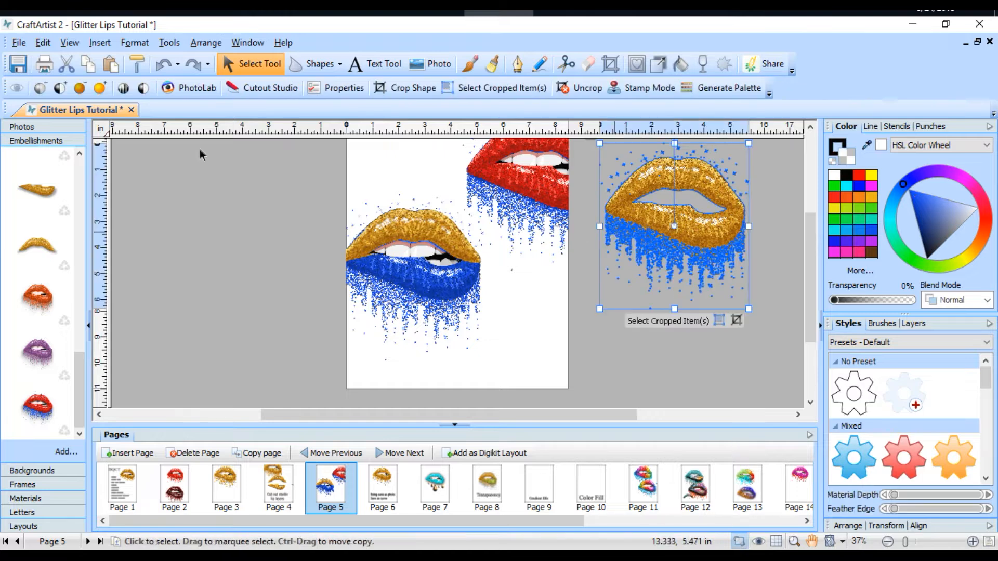
left_click(66, 64)
Step: Move all layers of the gold and blue lips together toward the middle of the page
scroll(585, 209, "up", 1)
left_click_drag(232, 216, 564, 420)
left_click_drag(450, 345, 500, 338)
scroll(675, 333, "down", 3)
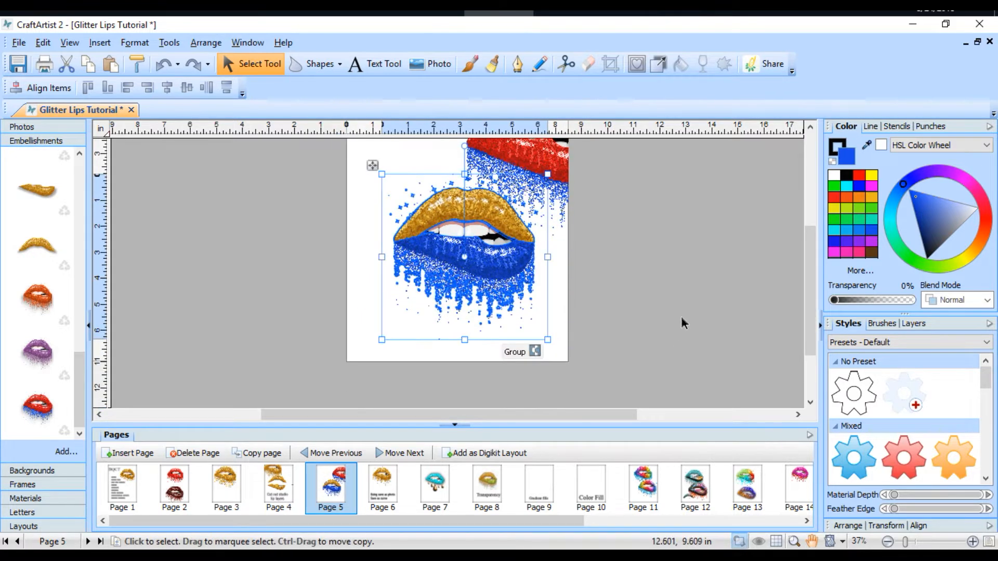
left_click(681, 324)
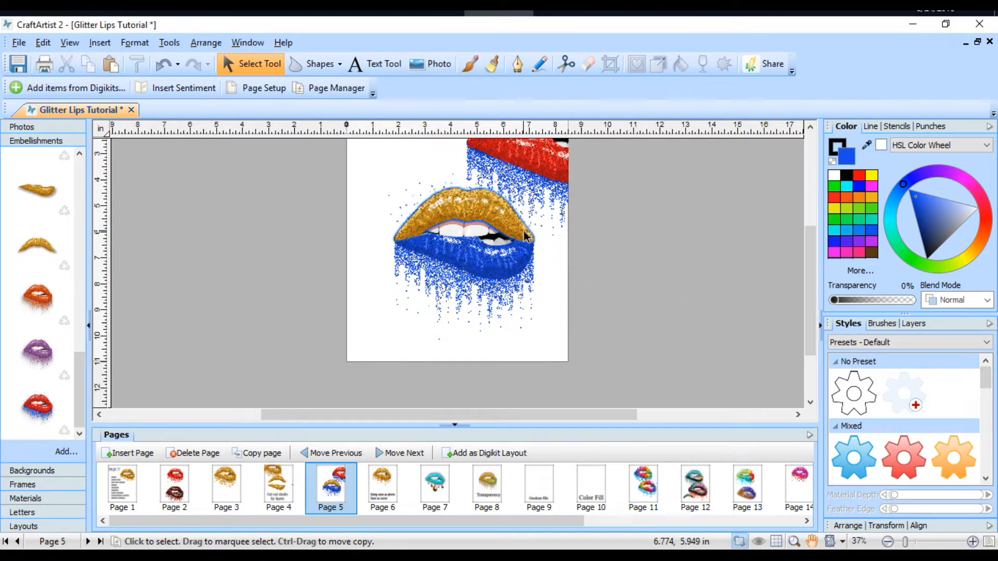
Step: Recolour the gold upper lip magenta
left_click(872, 186)
left_click(429, 204)
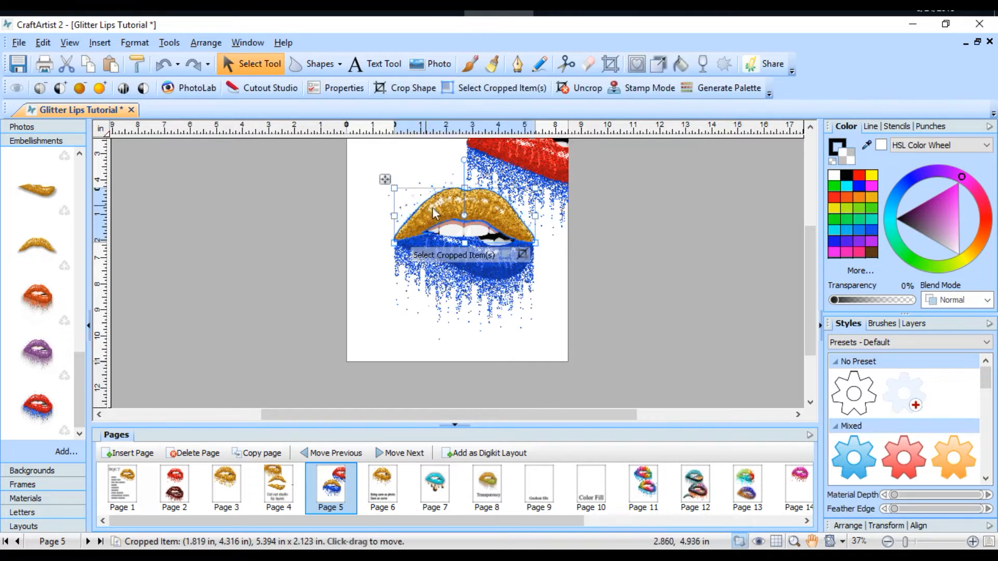
left_click(871, 188)
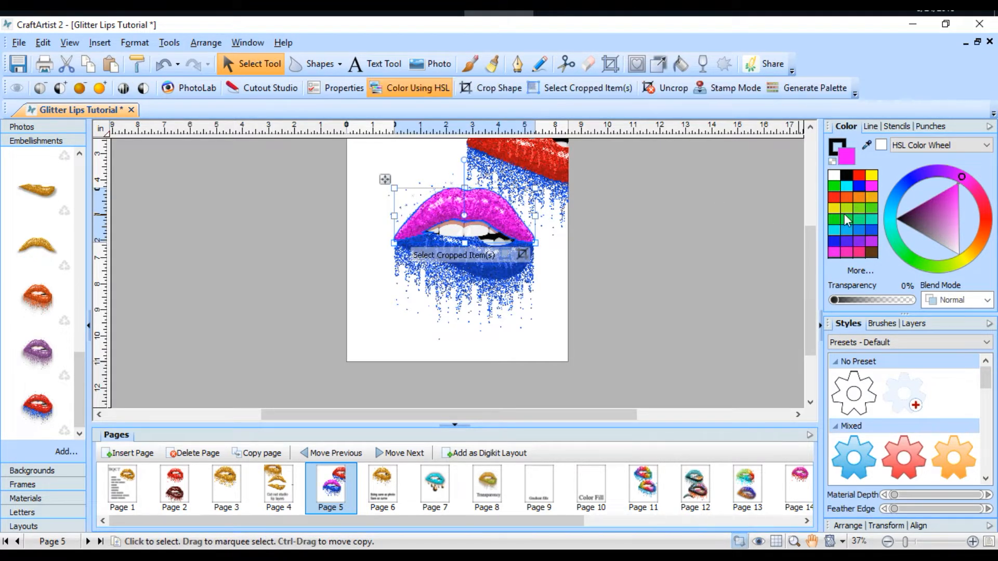
left_click(632, 327)
scroll(768, 387, "up", 3)
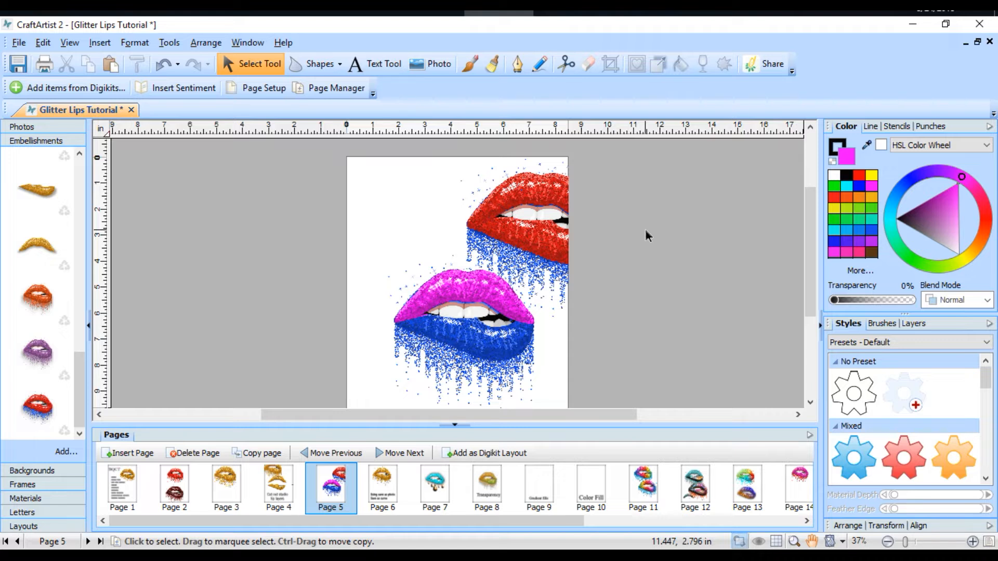
Step: On page 8, cut the loose gold lips, faded pink lower lip and gold upper lip lying beside the page
left_click(385, 487)
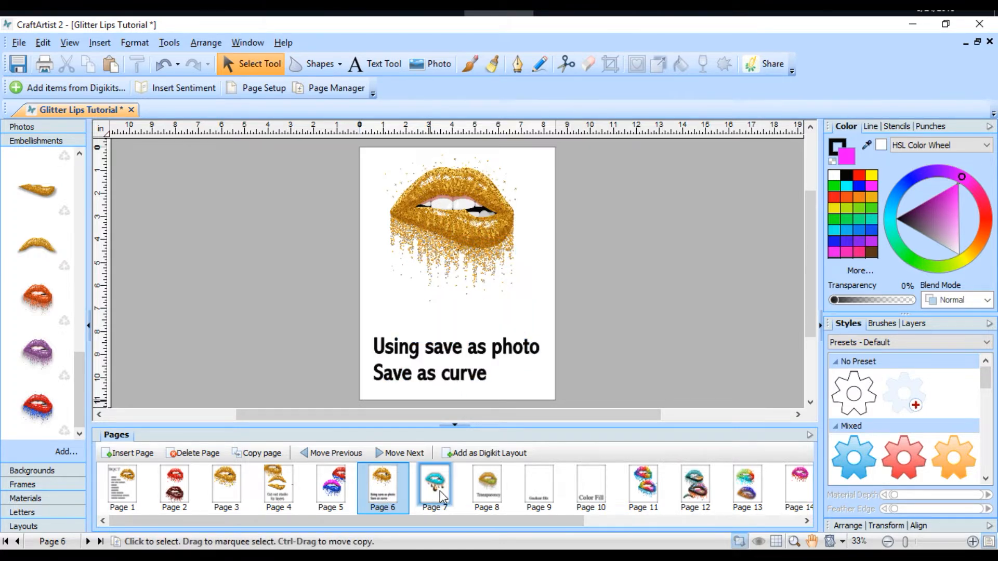
left_click(485, 491)
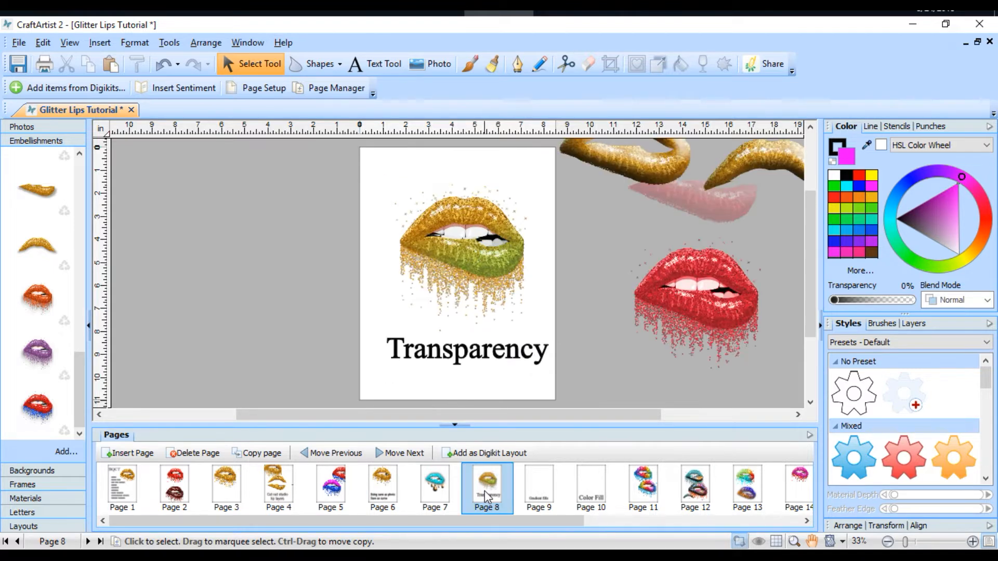
left_click(653, 323)
left_click(694, 208)
scroll(694, 210, "up", 2)
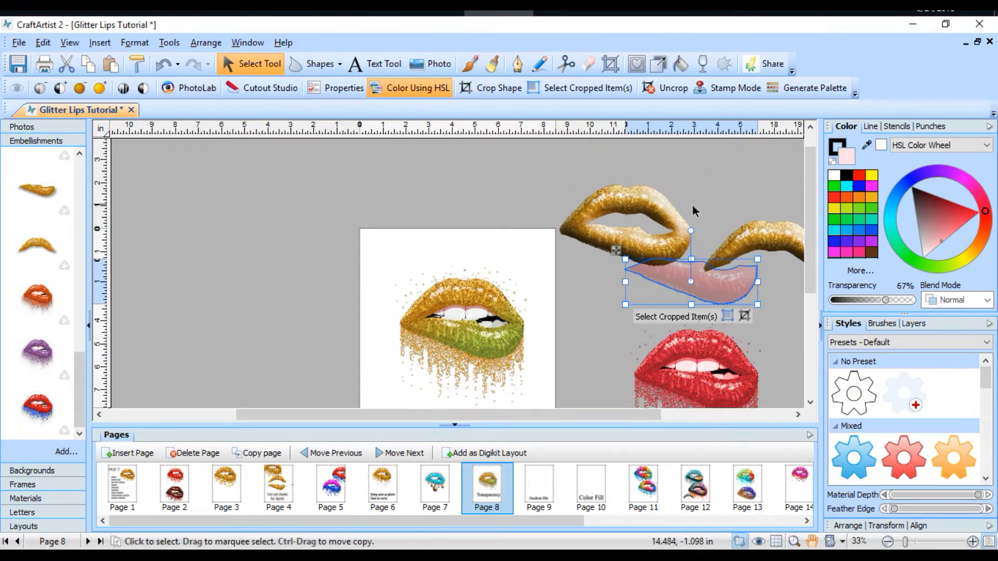
left_click_drag(521, 173, 768, 348)
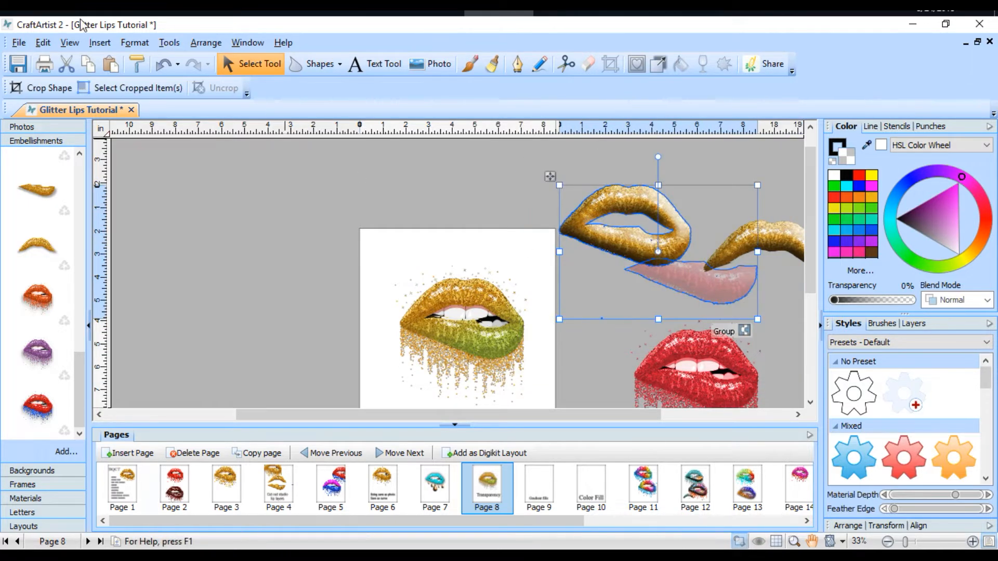
left_click(66, 64)
left_click(744, 227)
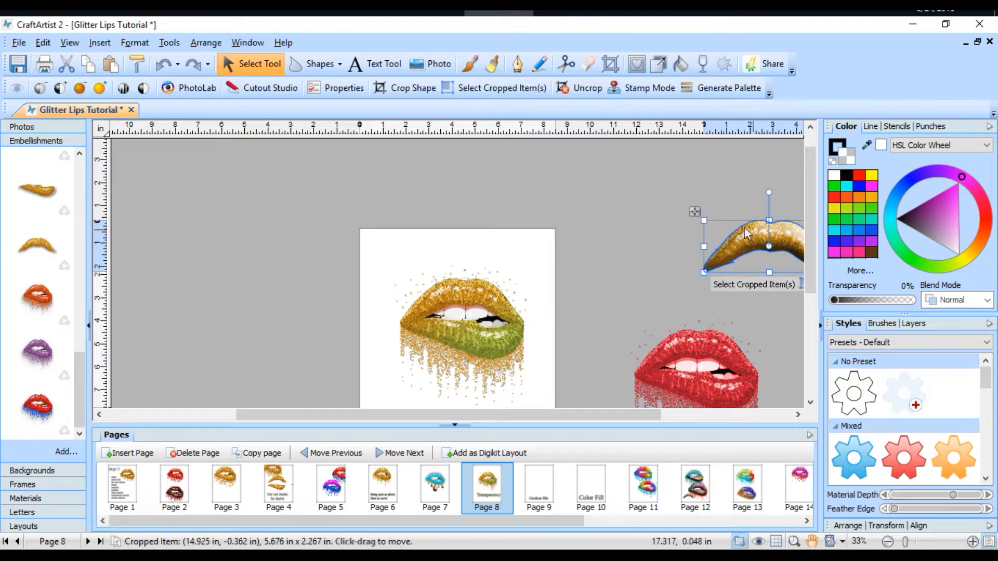
left_click(66, 63)
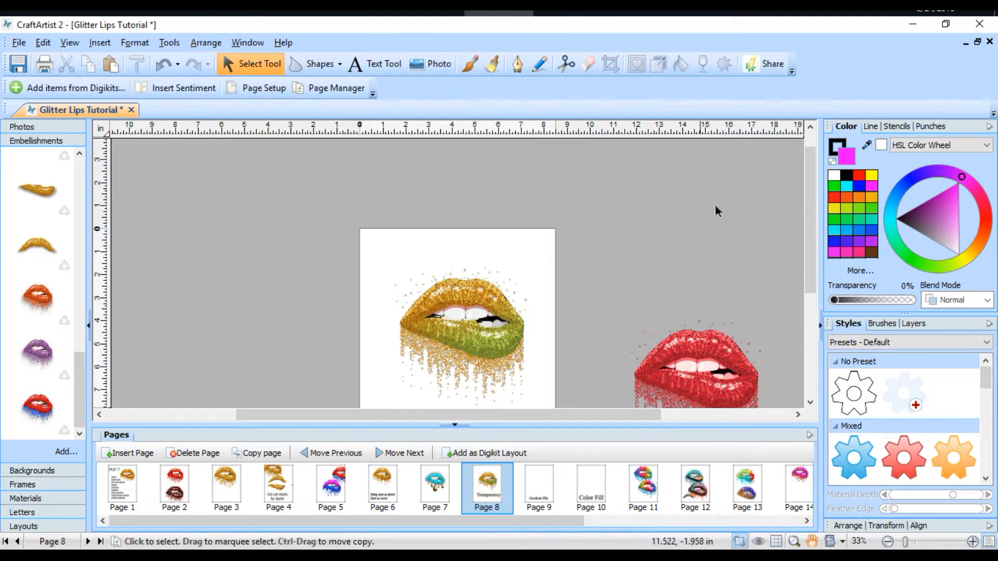
Step: Slide the faded green lip overlay off the gold lips and place it back over them
scroll(709, 200, "down", 3)
scroll(656, 246, "down", 2)
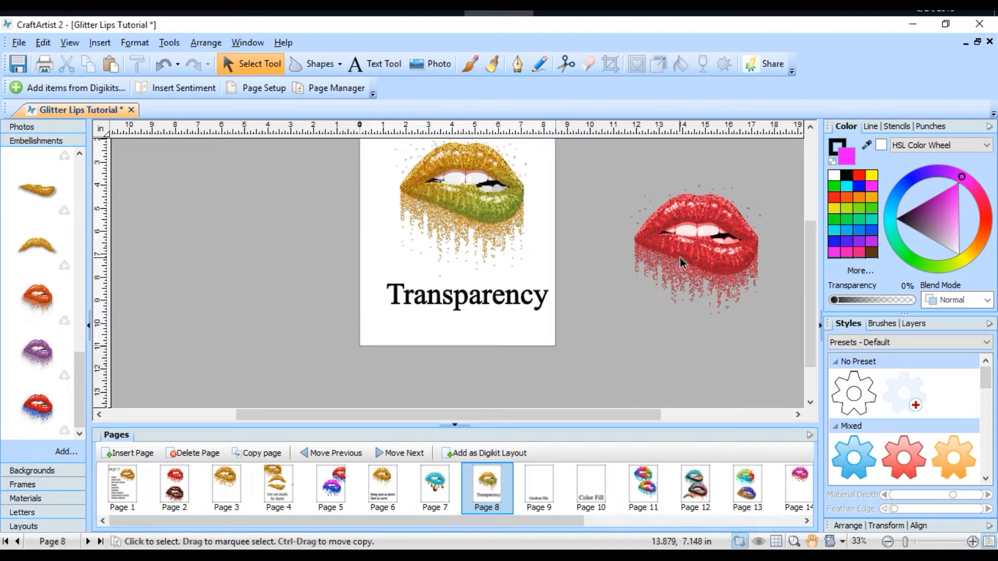
left_click(484, 217)
left_click_drag(483, 214, 531, 267)
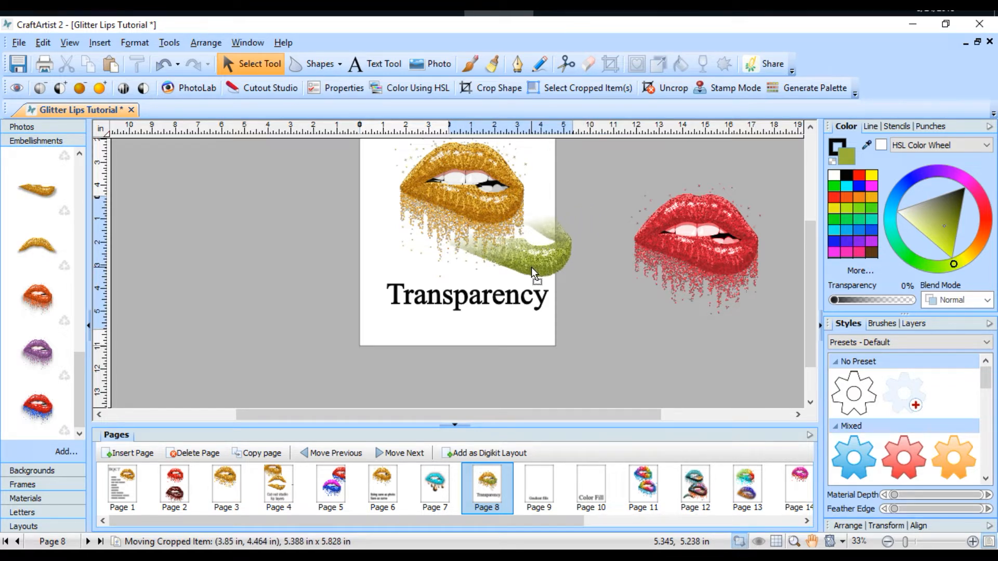
left_click_drag(531, 268, 483, 214)
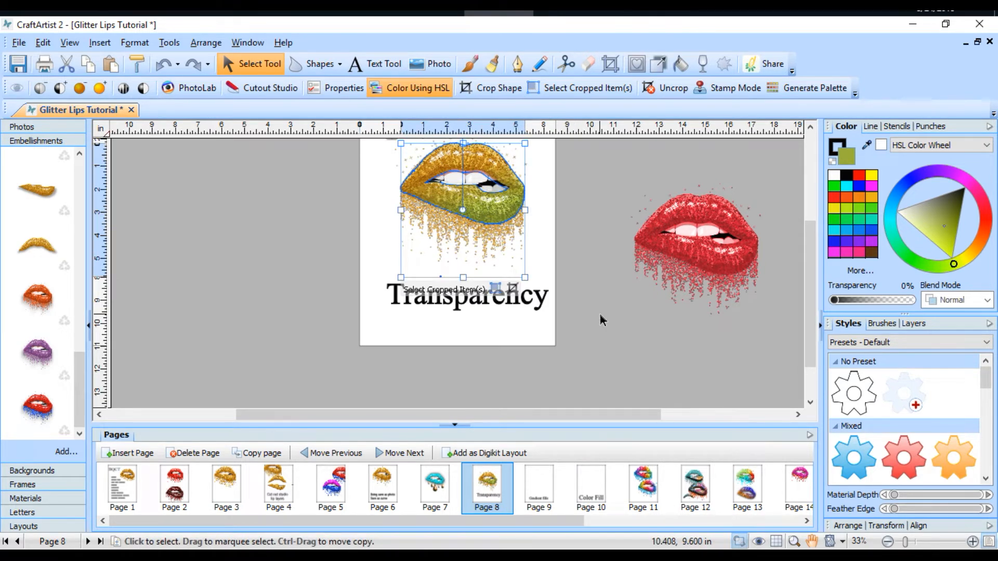
Step: Move the faded green lip overlay off the gold lips to beside the page
scroll(598, 313, "up", 1)
scroll(597, 311, "up", 2)
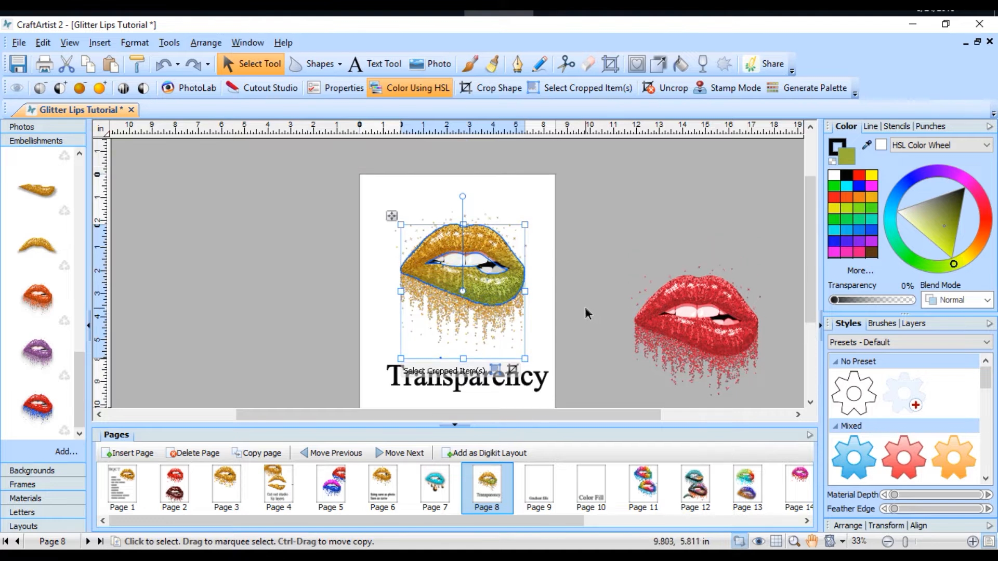
left_click_drag(488, 285, 603, 260)
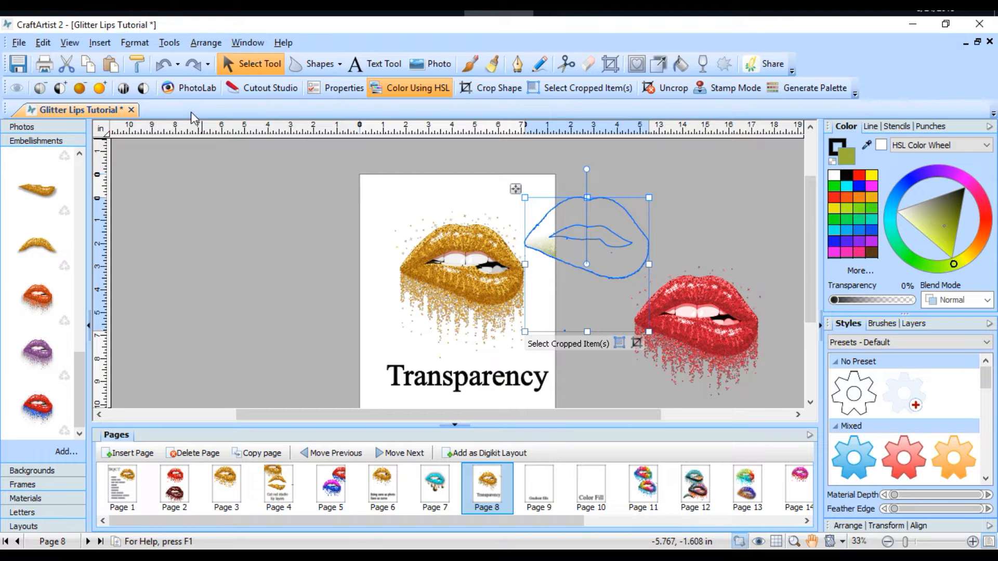
left_click(164, 71)
Step: Add the gold lips embellishment without drips to page 8 and align it exactly over the existing gold lips
scroll(59, 360, "up", 6)
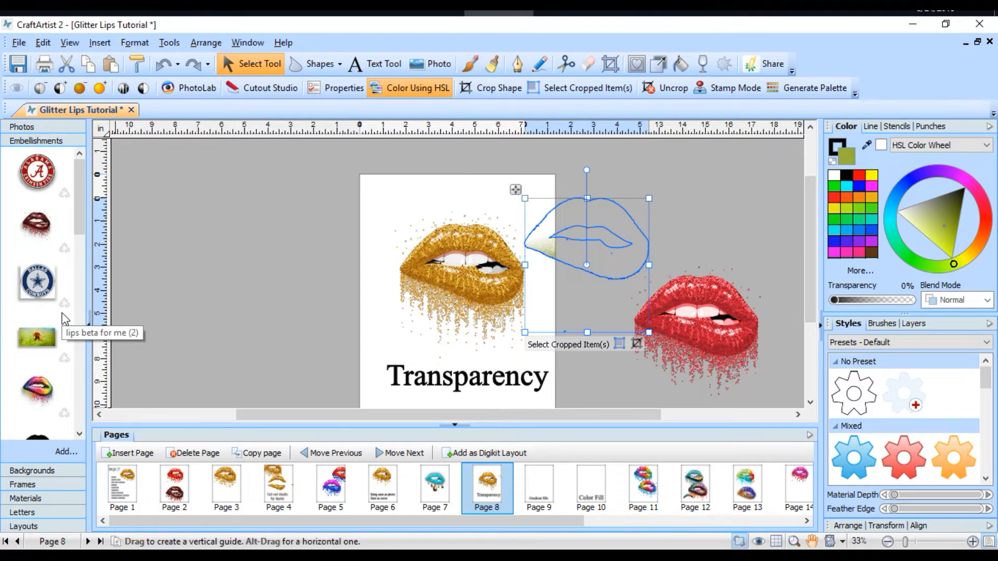
scroll(61, 313, "down", 6)
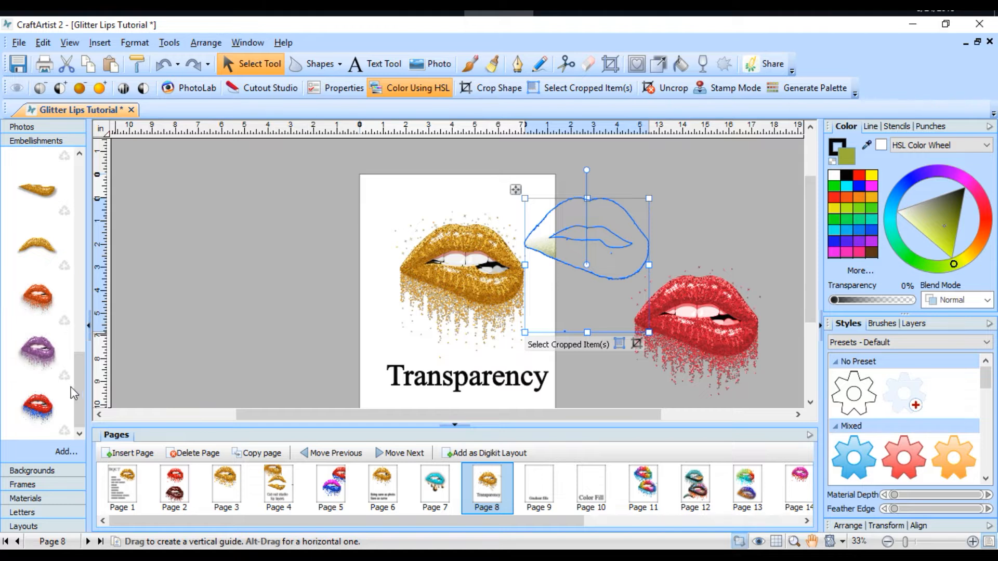
scroll(52, 295, "up", 3)
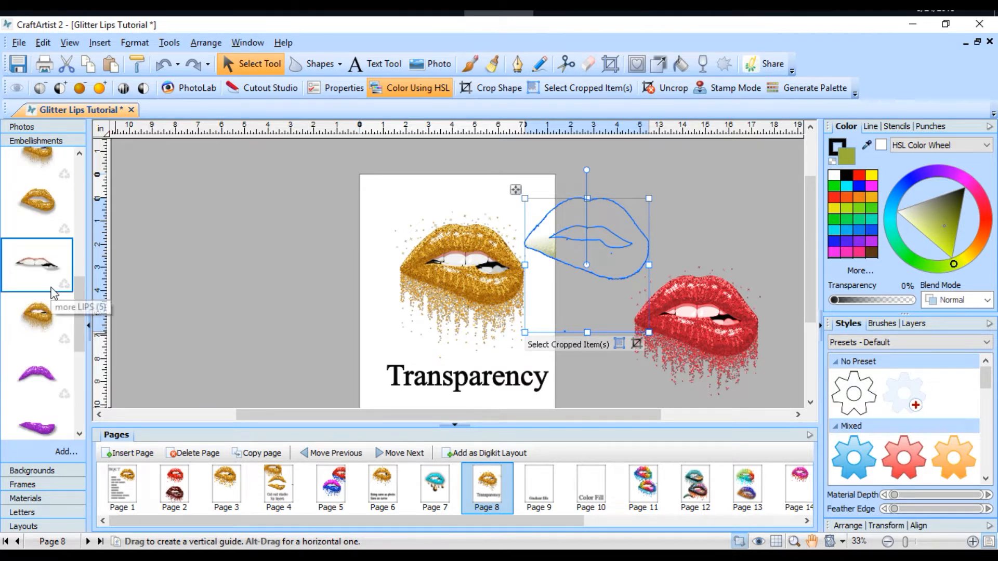
left_click_drag(47, 208, 447, 271)
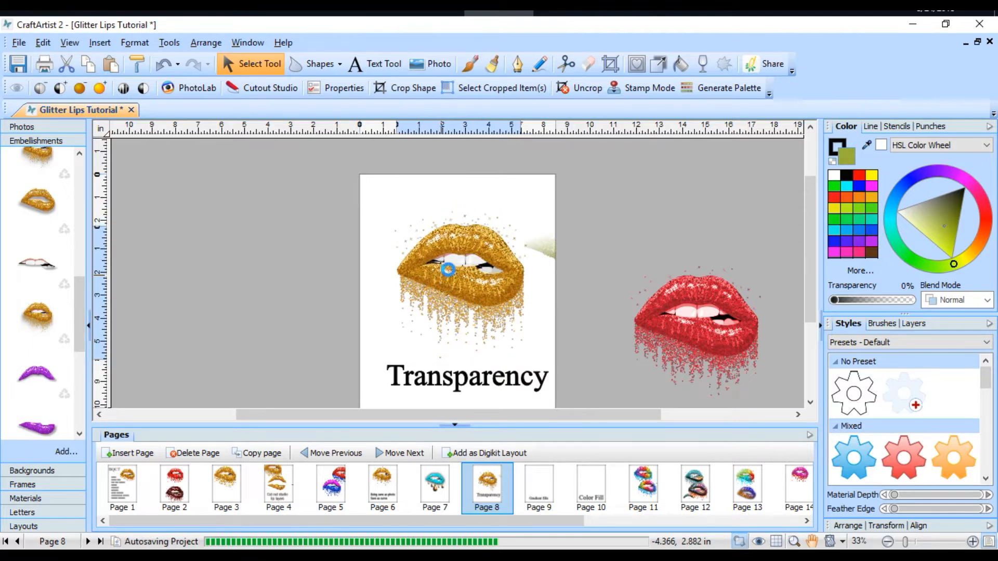
left_click_drag(470, 280, 459, 284)
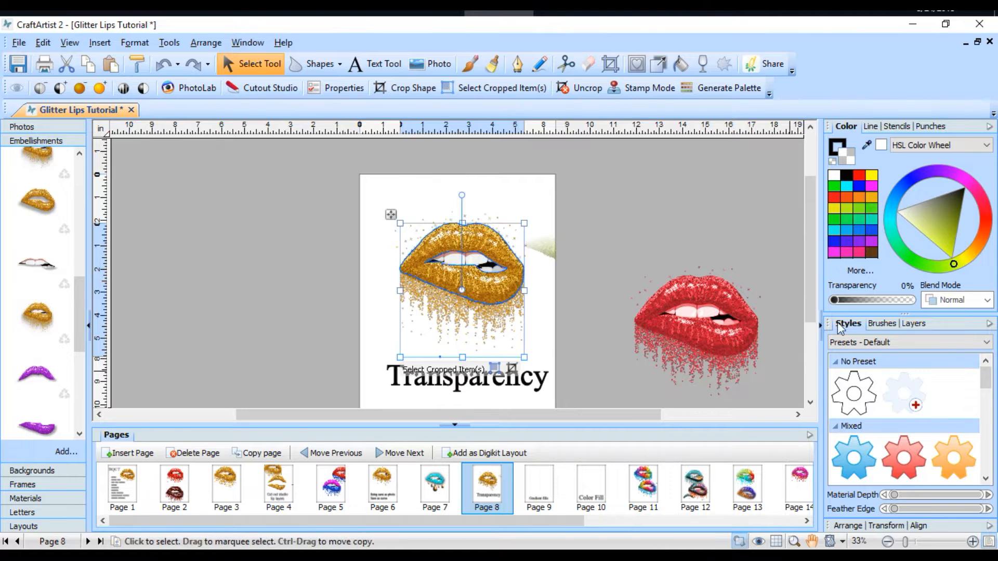
Step: Recolour the newly placed lips layer blue and cut the faded green overlay lying beside it
left_click(864, 197)
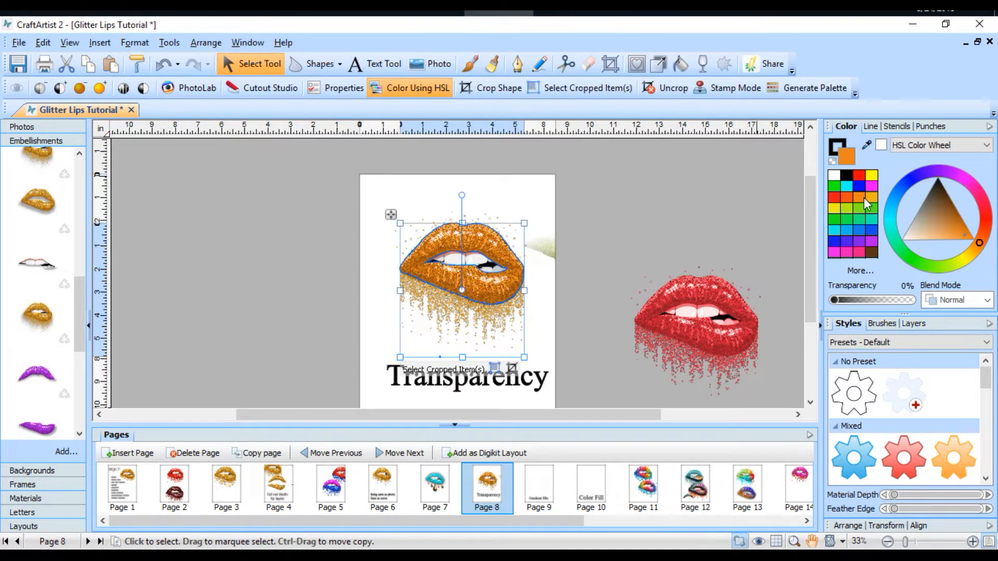
left_click(869, 229)
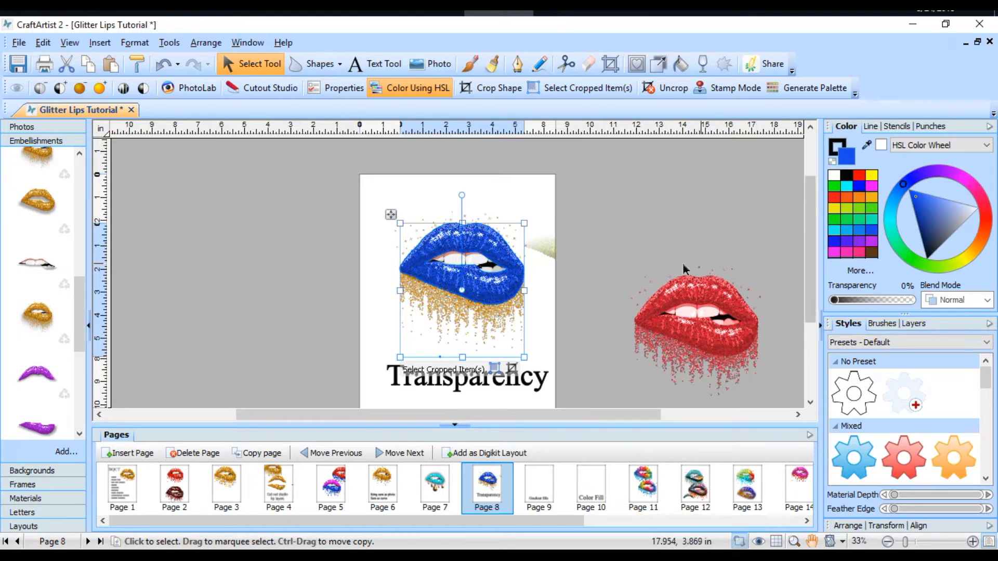
left_click(603, 254)
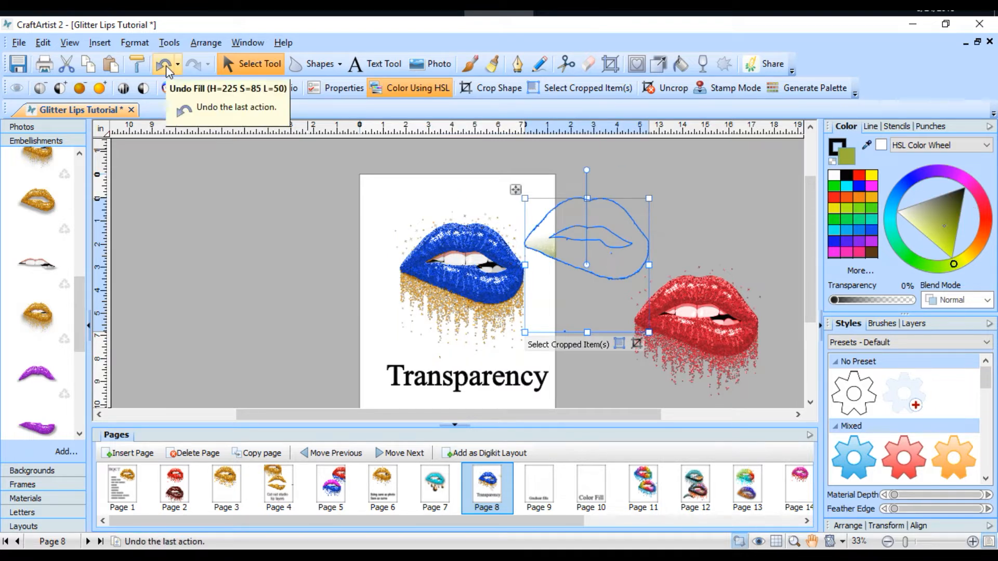
left_click(73, 63)
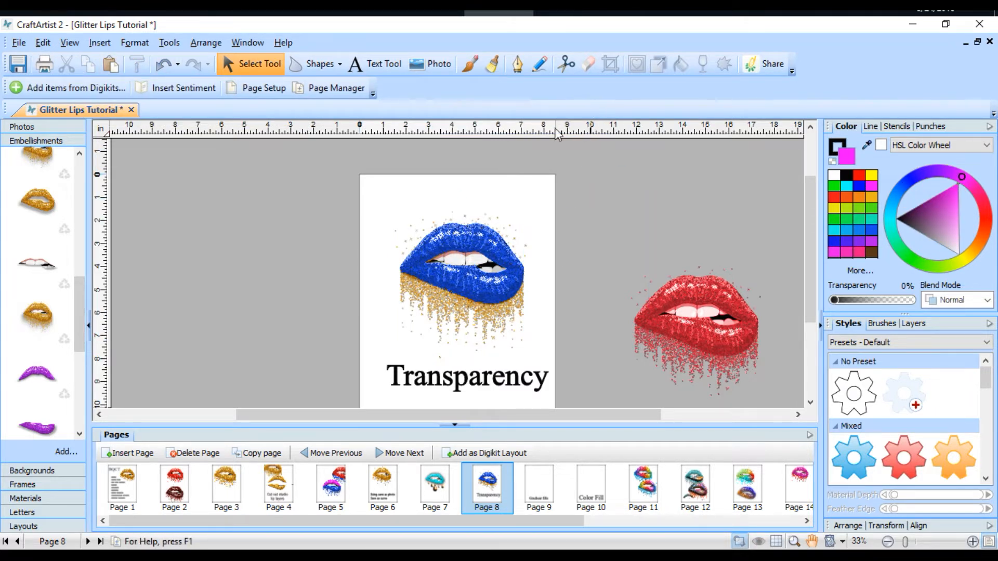
Step: Align the blue lips layer over the gold lips and give it a Linear transparency fading from its right corner toward the teeth
left_click(493, 252)
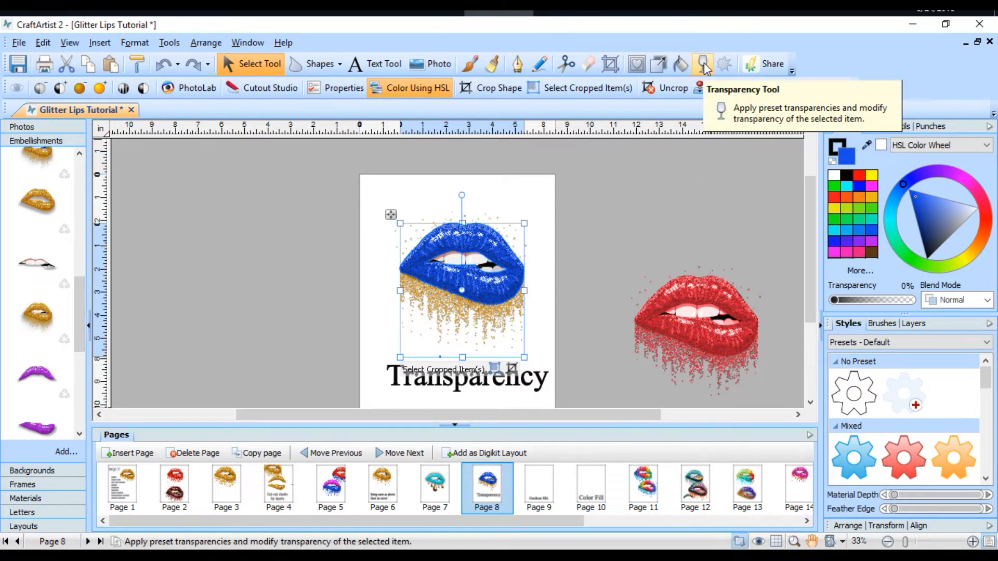
left_click(676, 223)
mouse_move(507, 291)
left_mouse_down()
mouse_move(602, 242)
mouse_move(534, 288)
mouse_move(515, 285)
left_mouse_up()
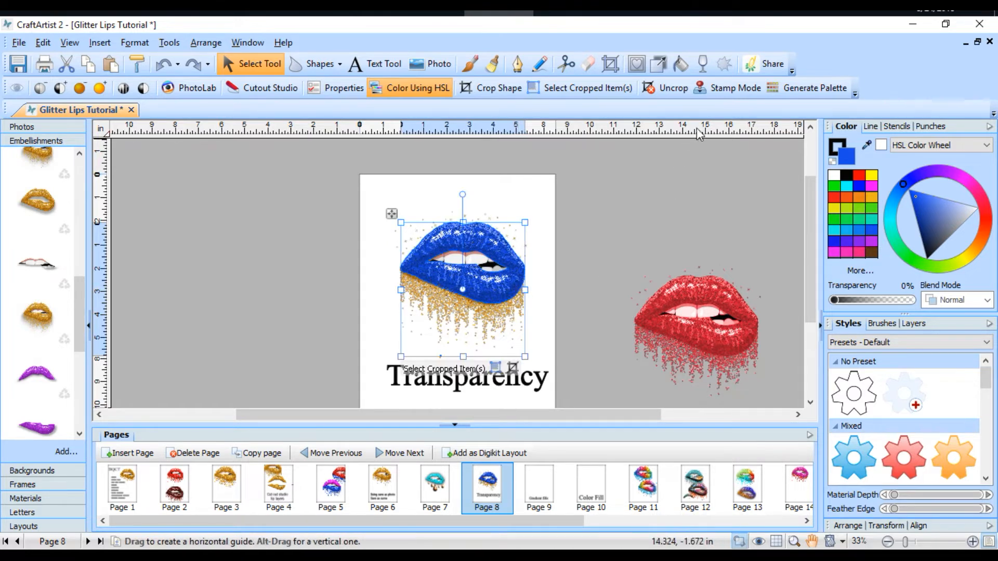
left_click(705, 66)
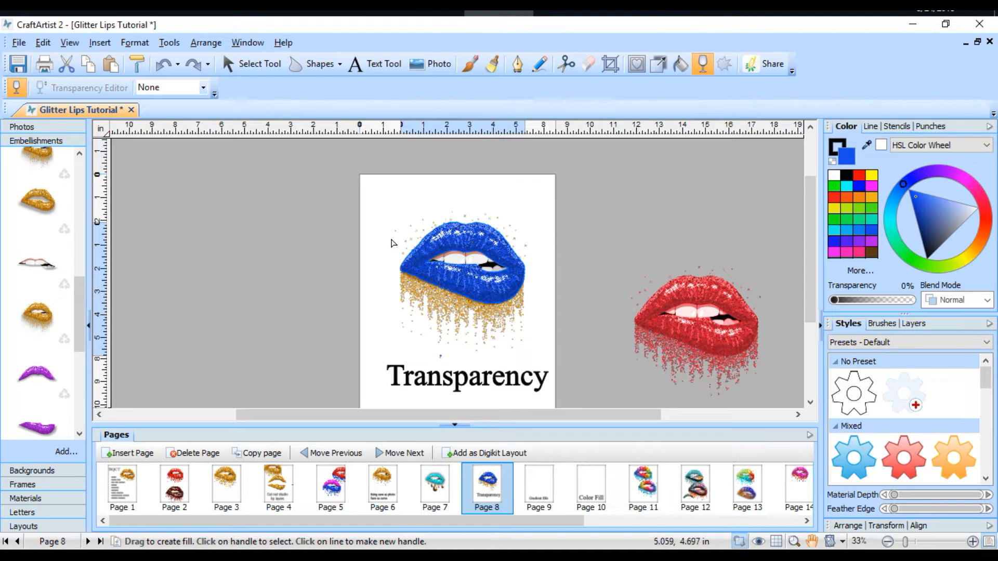
left_click(204, 88)
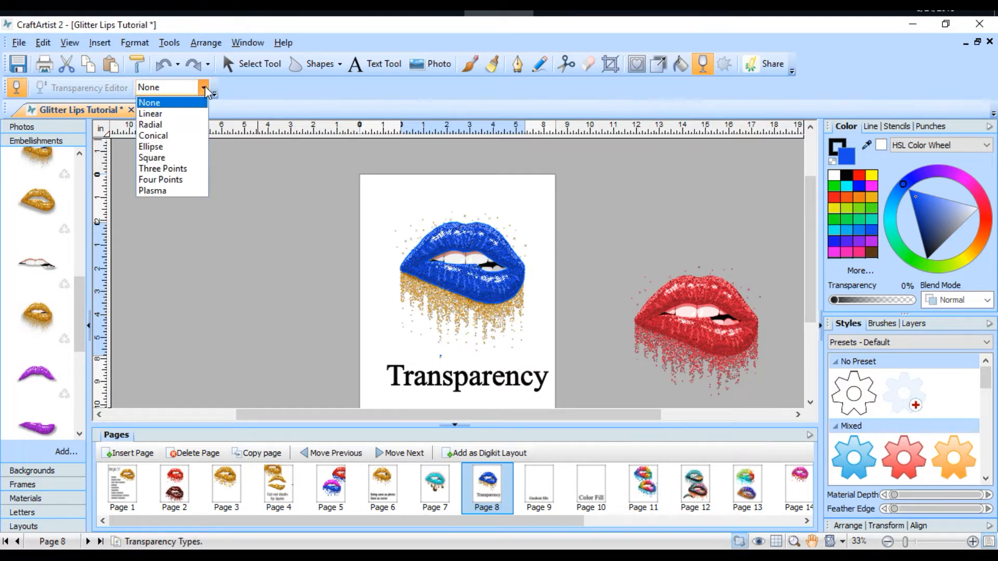
left_click(166, 114)
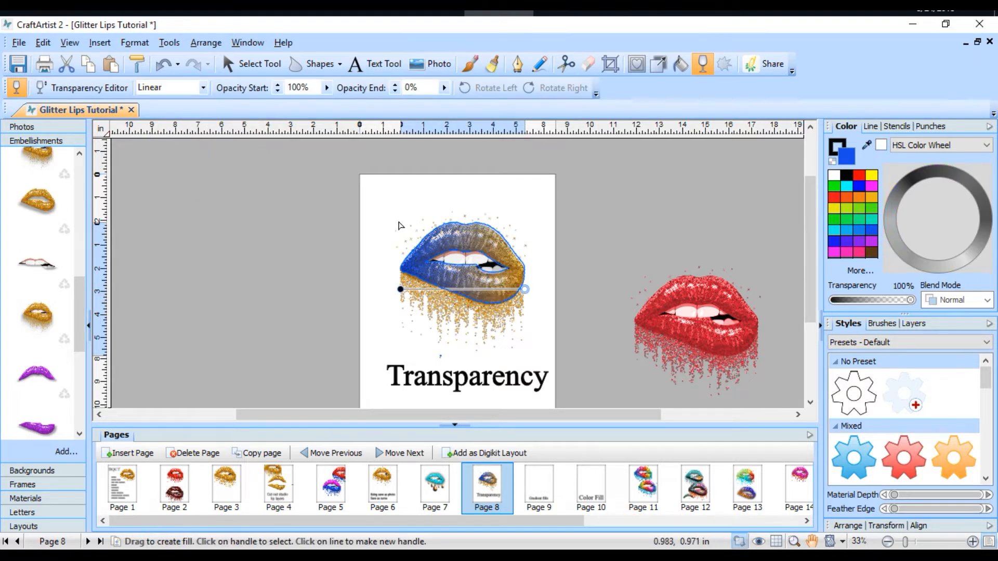
left_click_drag(519, 281, 458, 254)
left_click(657, 221)
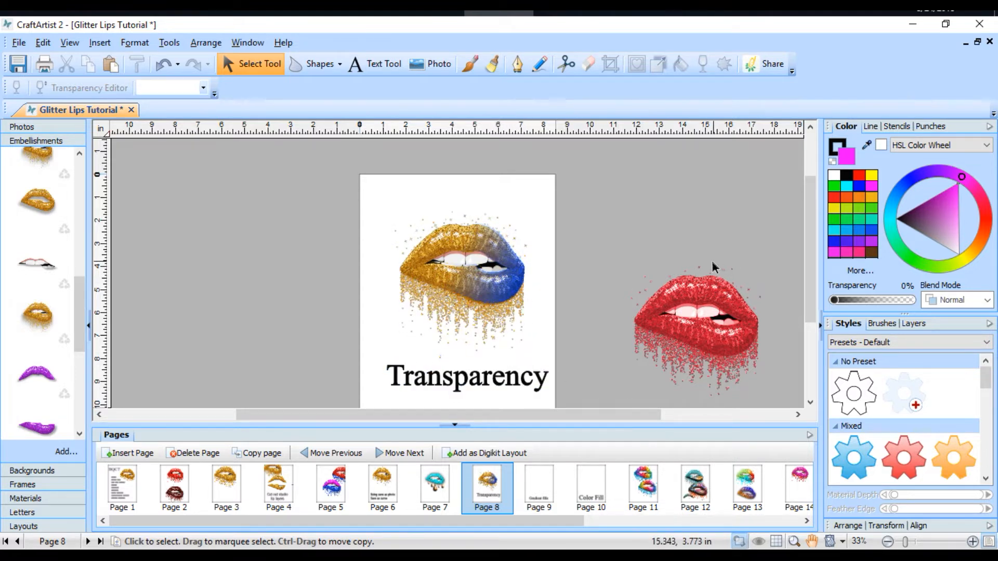
Step: Change the blue layer's transparency to Radial and centre it on the right corner of the lips
left_click(512, 289)
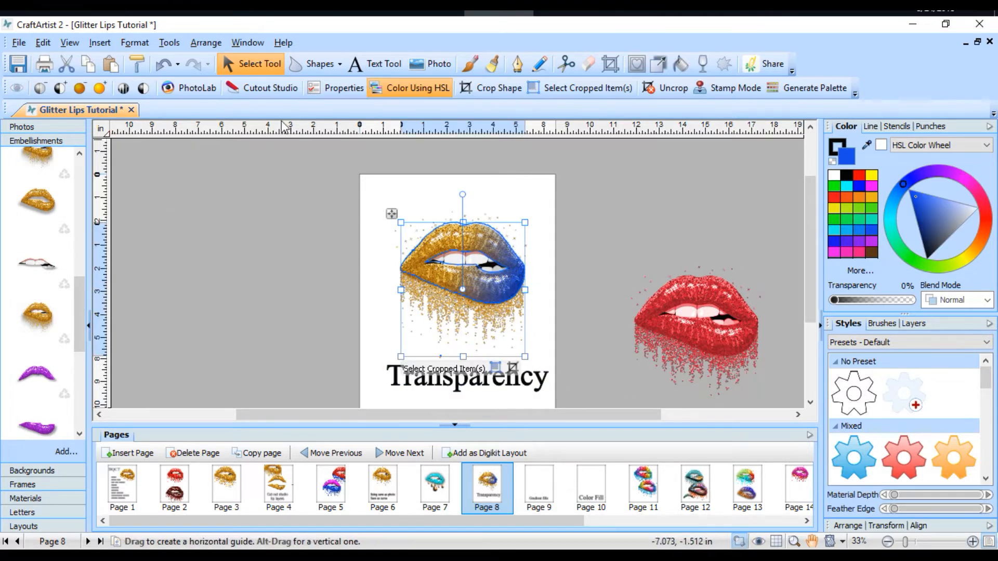
left_click(703, 65)
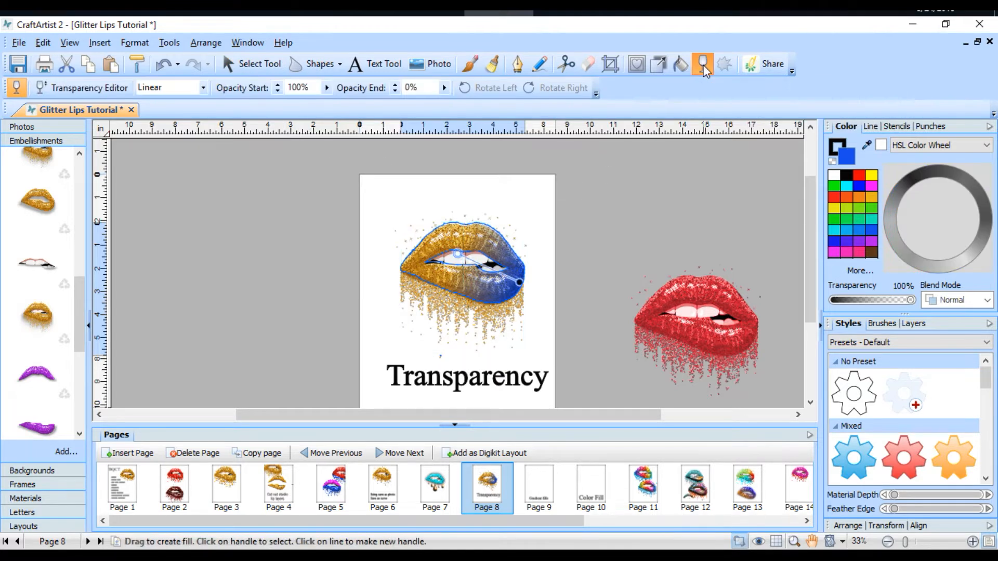
left_click(203, 88)
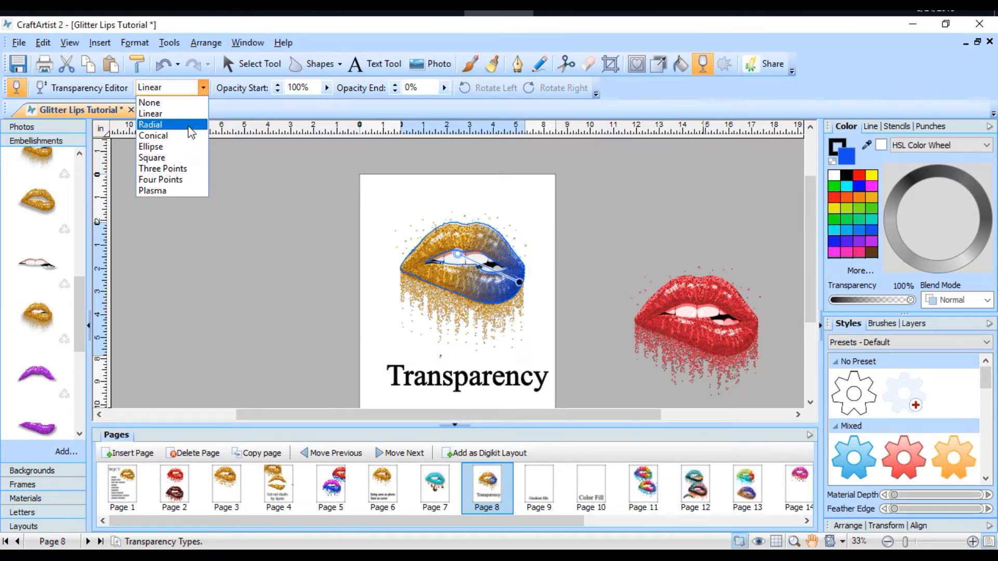
left_click(192, 127)
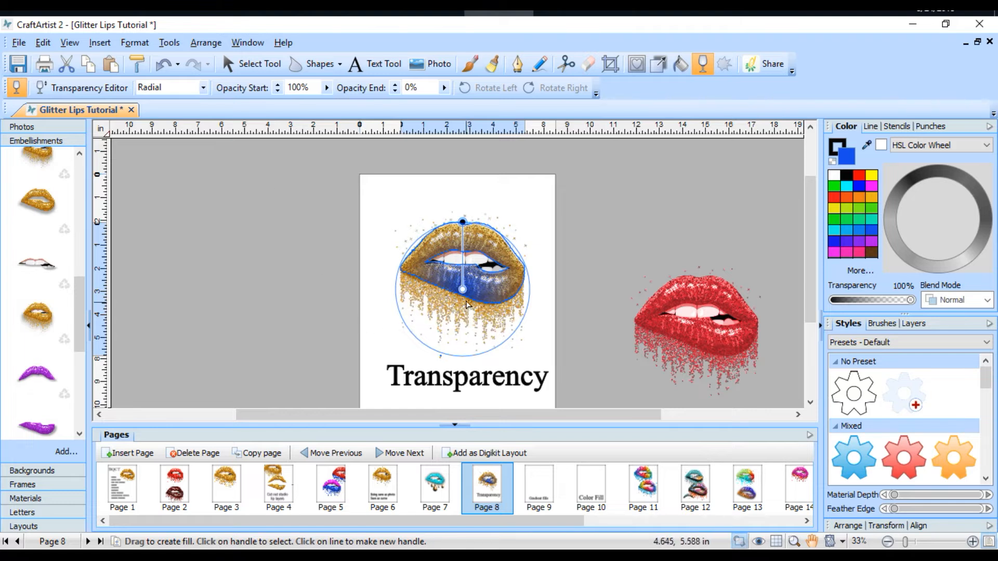
left_click(463, 290)
left_click_drag(464, 292, 519, 275)
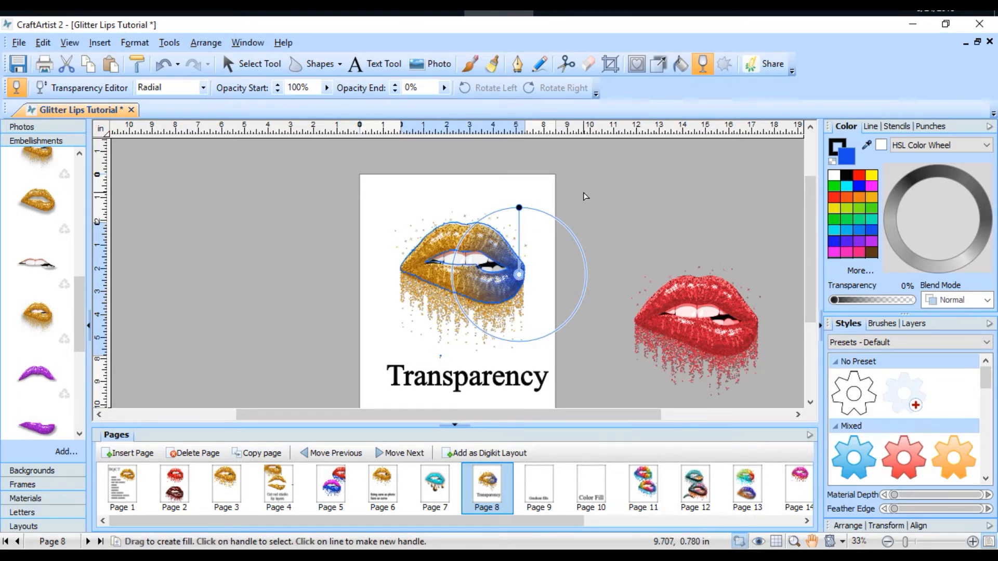
key("Escape")
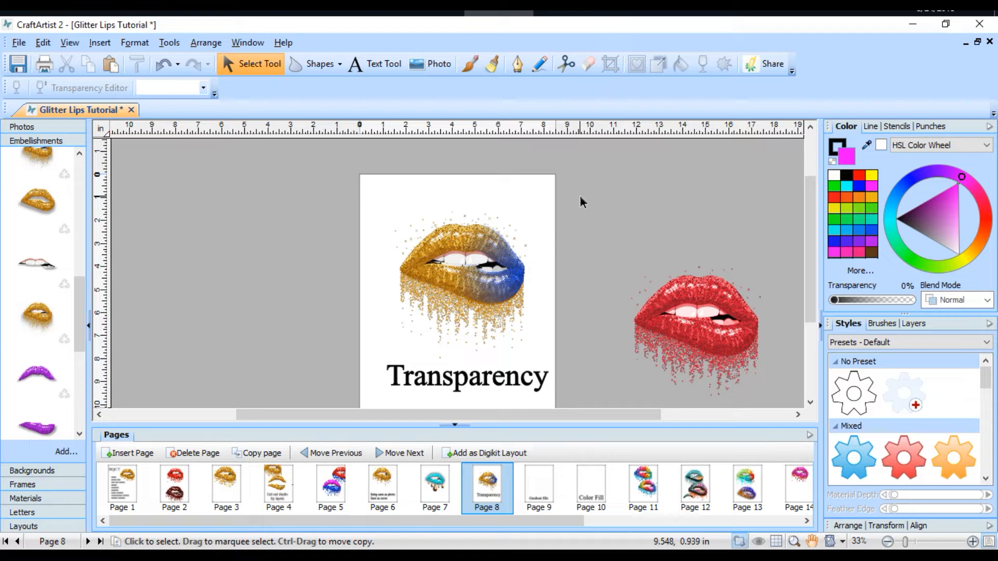
Step: Move the faded blue overlay off the gold lips and place a fresh gold lips embellishment without drips over them
left_click(456, 259)
left_click_drag(455, 241, 542, 160)
left_click_drag(43, 204, 448, 282)
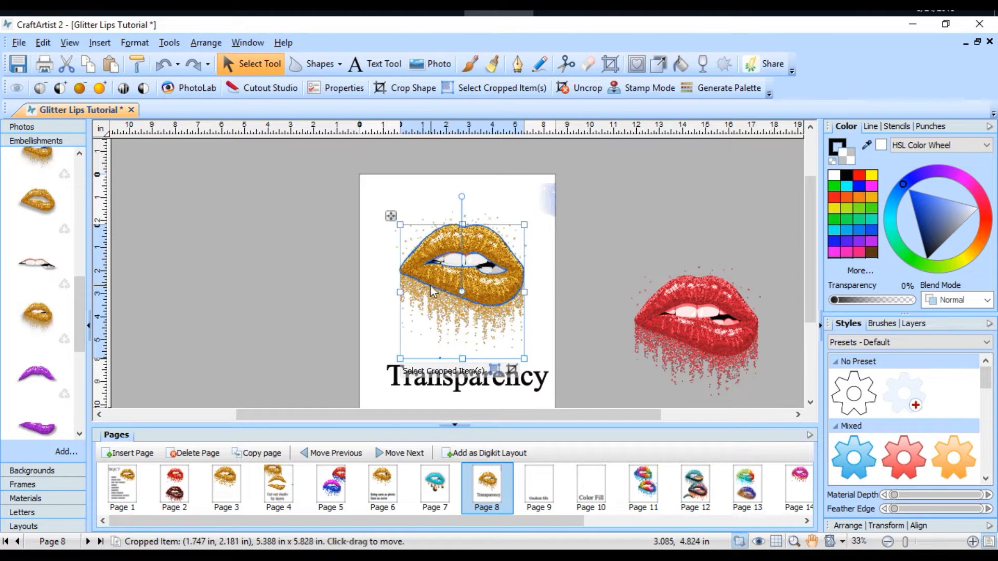
Step: Recolour the new lips layer red, and change it to purple with the Fill Tool
left_click(861, 176)
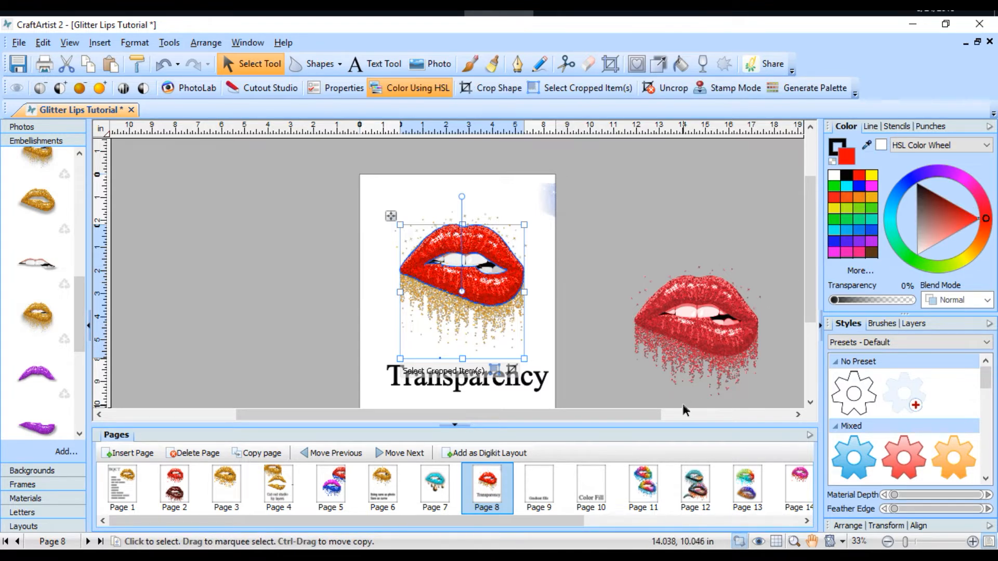
left_click(641, 228)
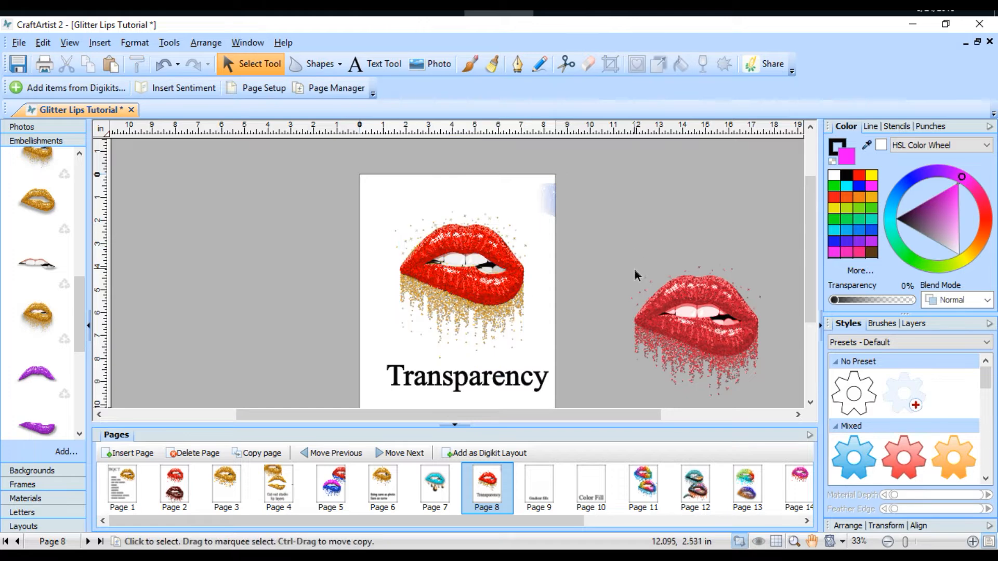
left_click(495, 251)
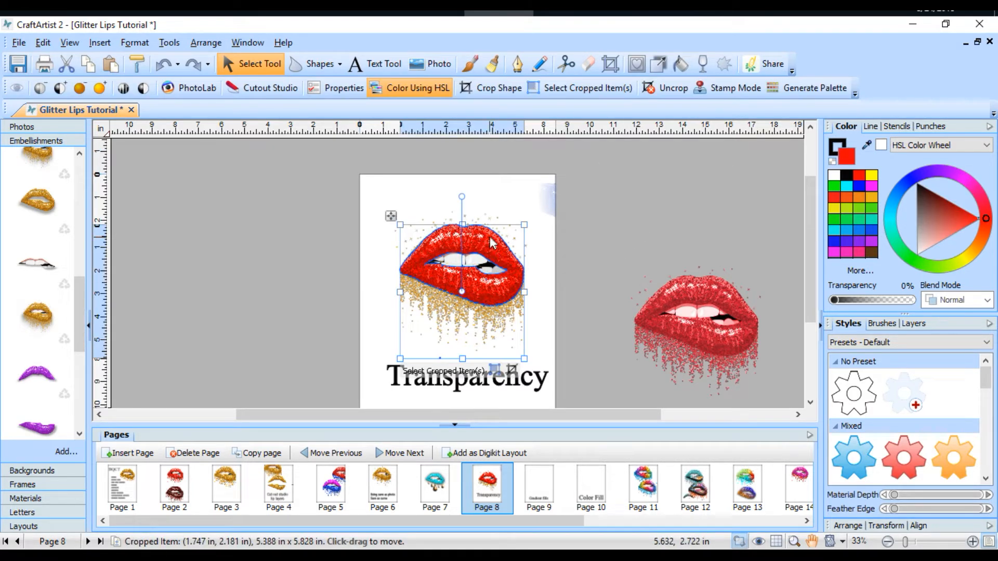
left_click(681, 64)
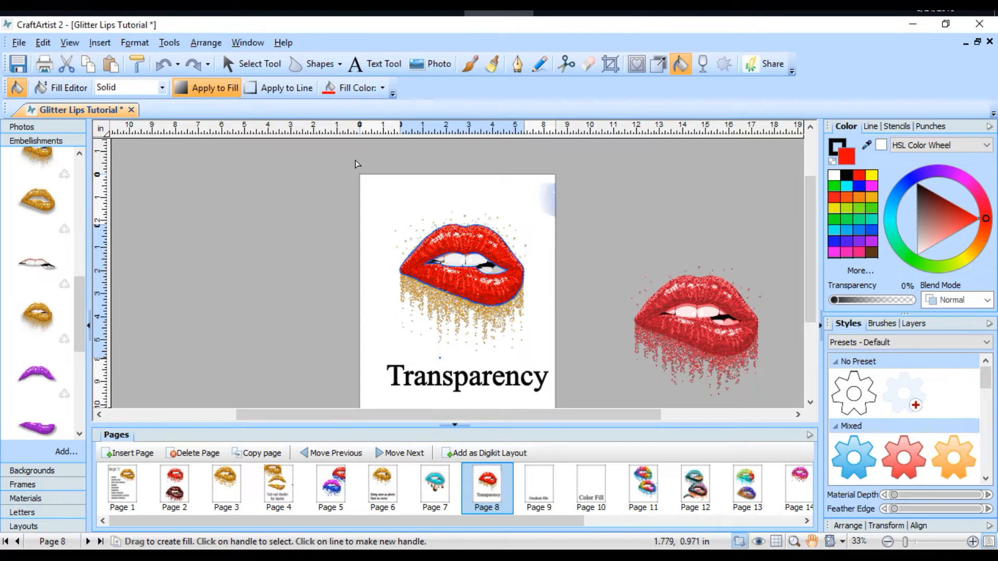
left_click(382, 88)
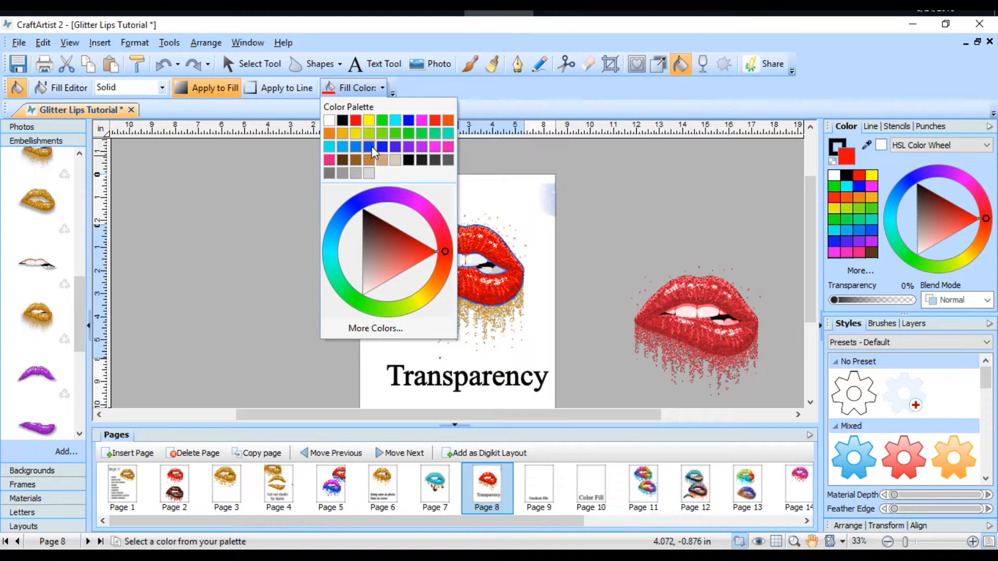
left_click(407, 147)
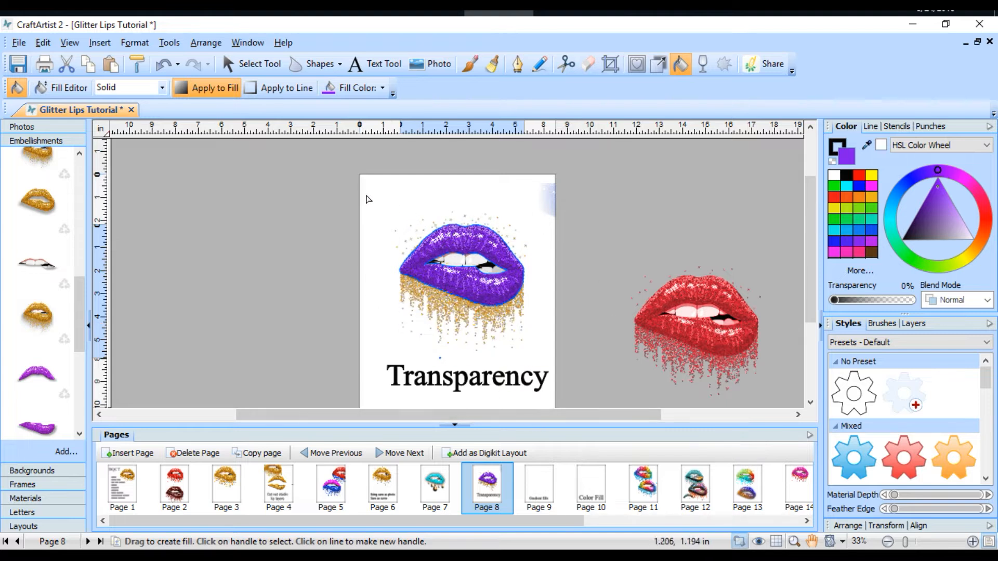
Step: Change the purple lips layer to a Linear fill and angle it from the lower-left edge toward the right of the upper lip
left_click(162, 89)
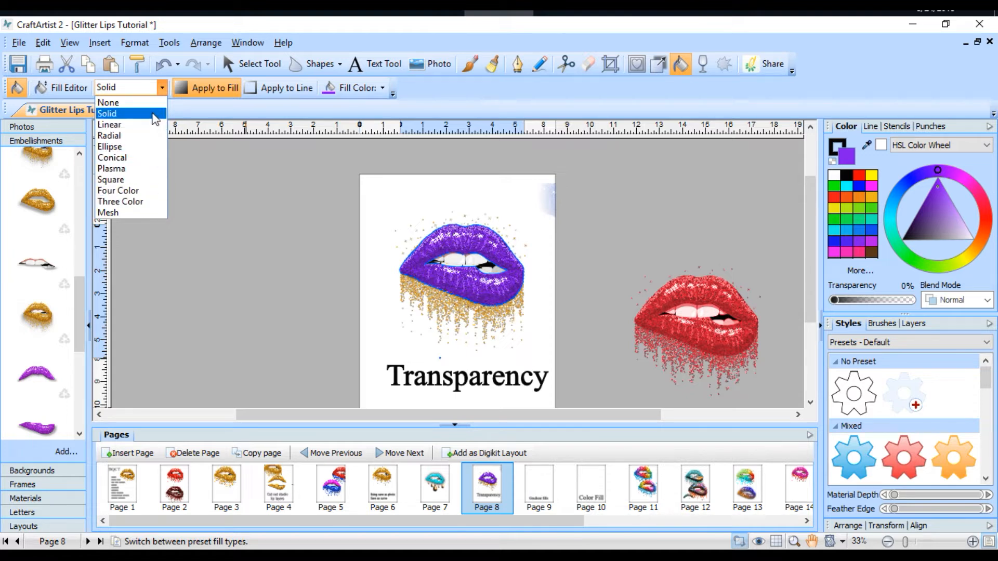
left_click(151, 125)
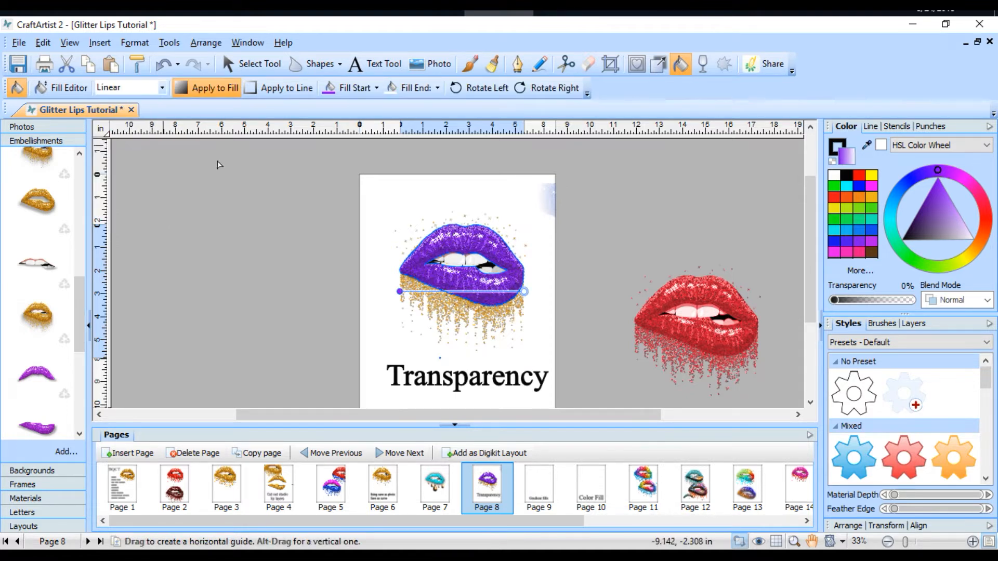
left_click_drag(399, 291, 452, 251)
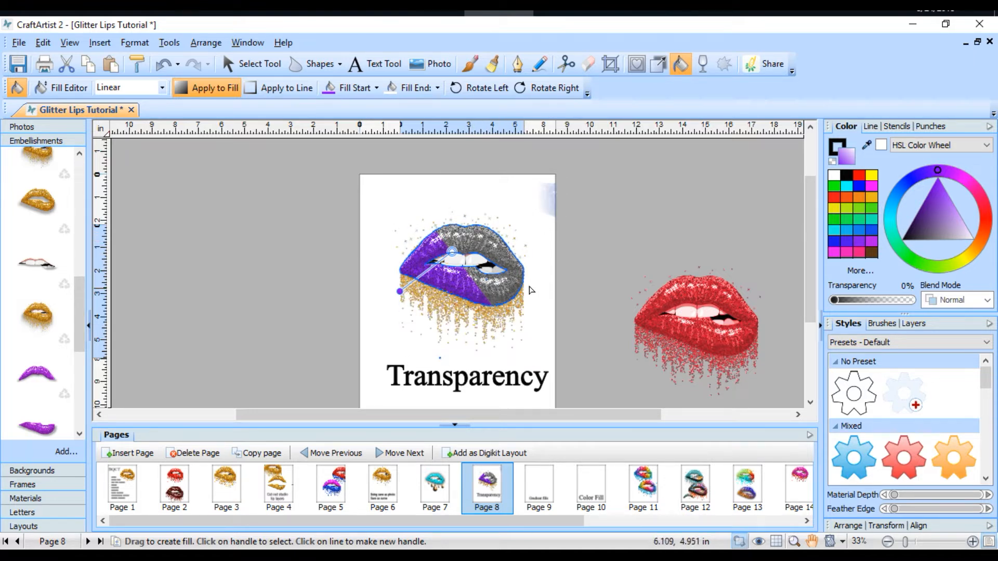
left_click_drag(452, 252, 496, 248)
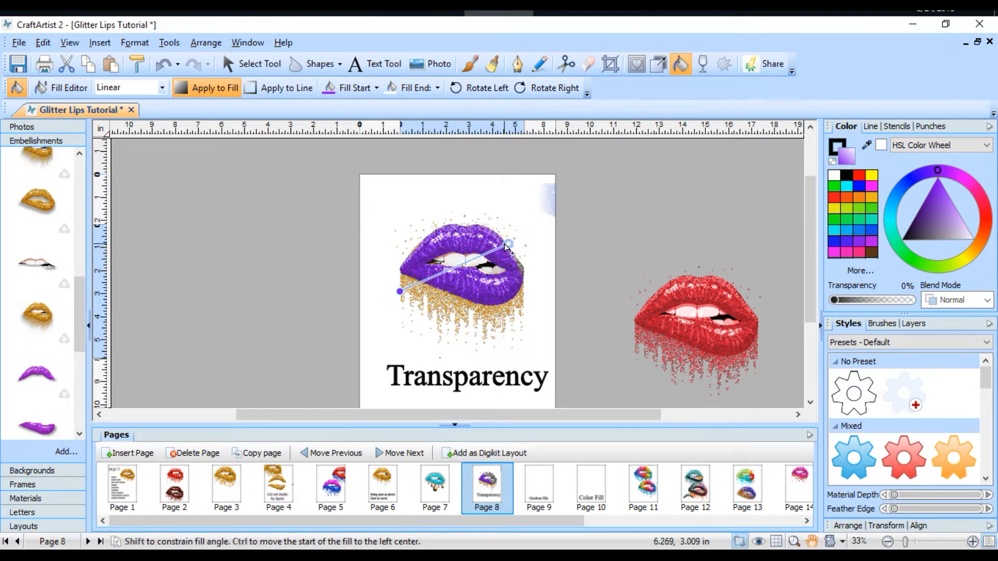
Step: Set the linear fill's end colour to red and reposition its ends from the left of the upper lip to the lower lip's right side
left_click(162, 88)
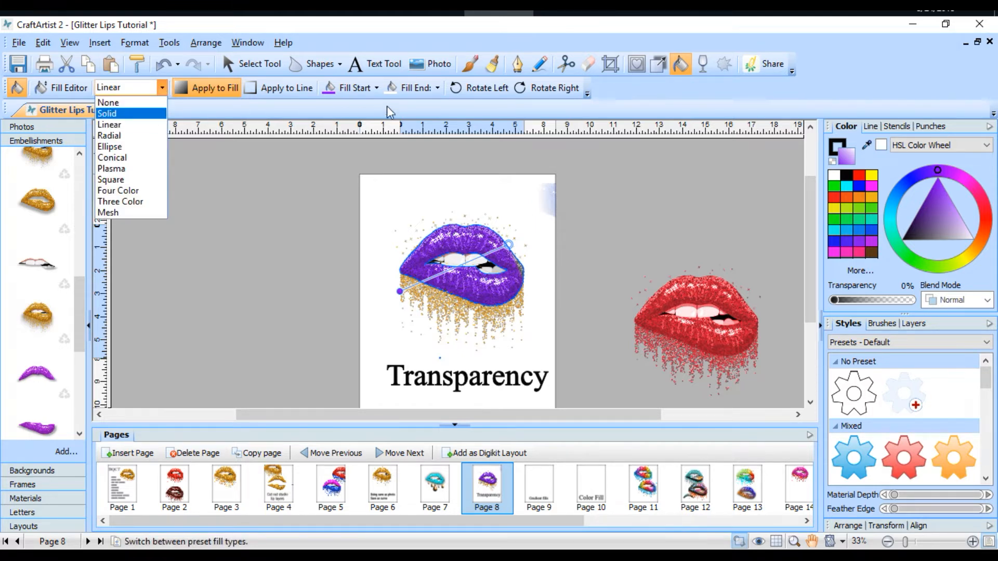
left_click(438, 89)
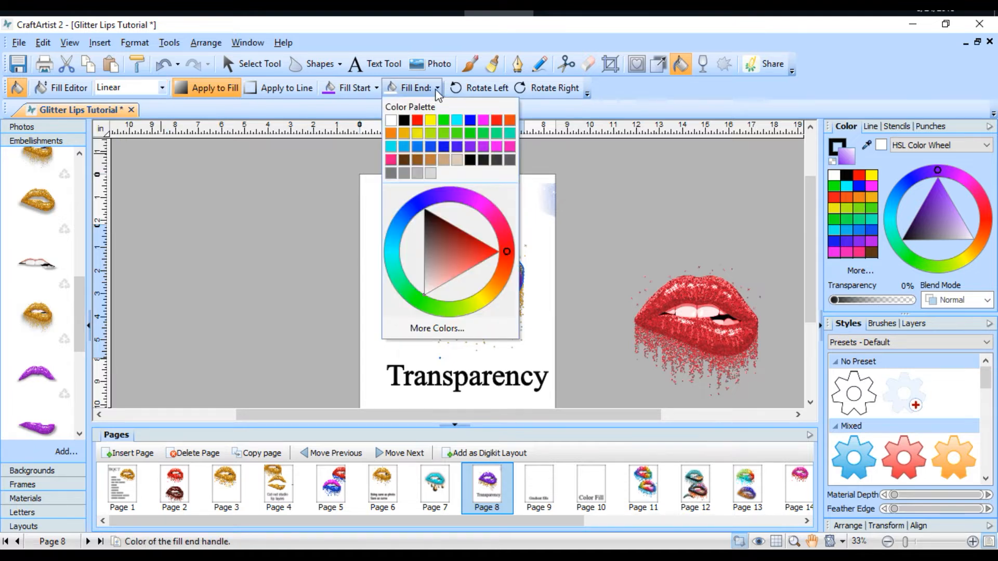
left_click(420, 121)
left_click_drag(510, 245, 504, 264)
left_click_drag(401, 290, 433, 241)
left_click_drag(504, 265, 525, 277)
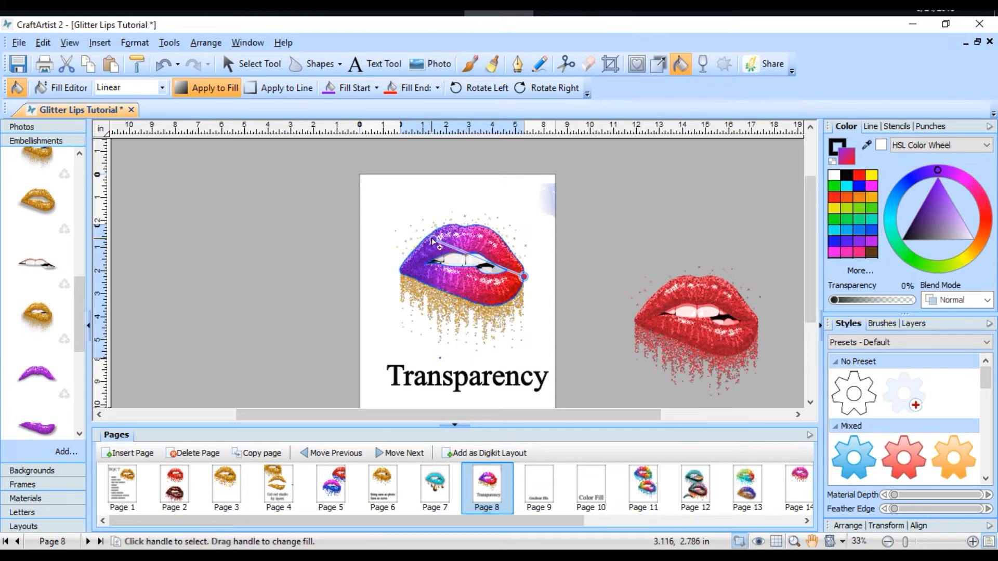
mouse_move(523, 278)
left_mouse_down()
mouse_move(487, 259)
mouse_move(466, 231)
mouse_move(509, 281)
left_mouse_up()
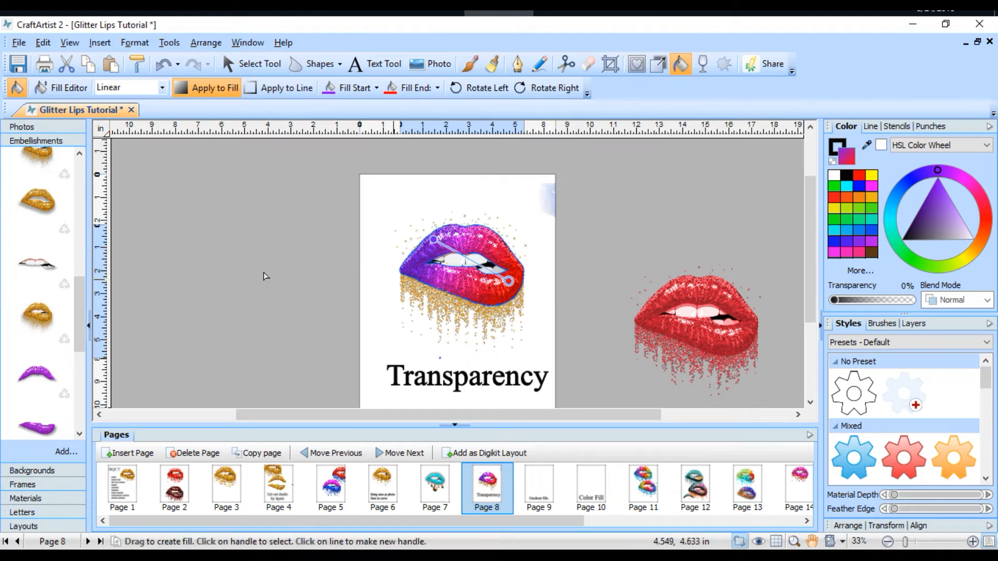
Step: Change the lips layer to a Three Color fill and make its lower-right node yellow
left_click(162, 88)
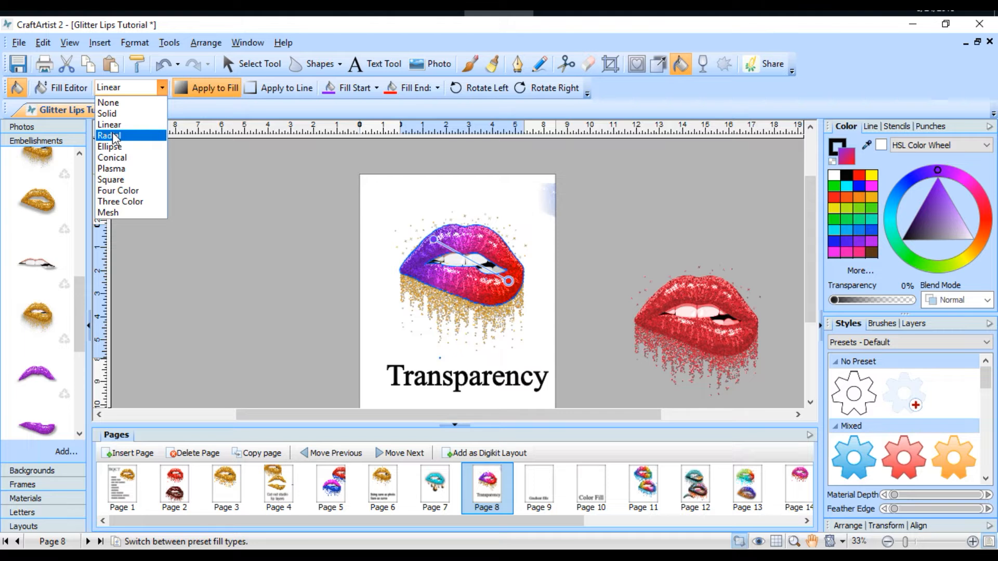
left_click(123, 202)
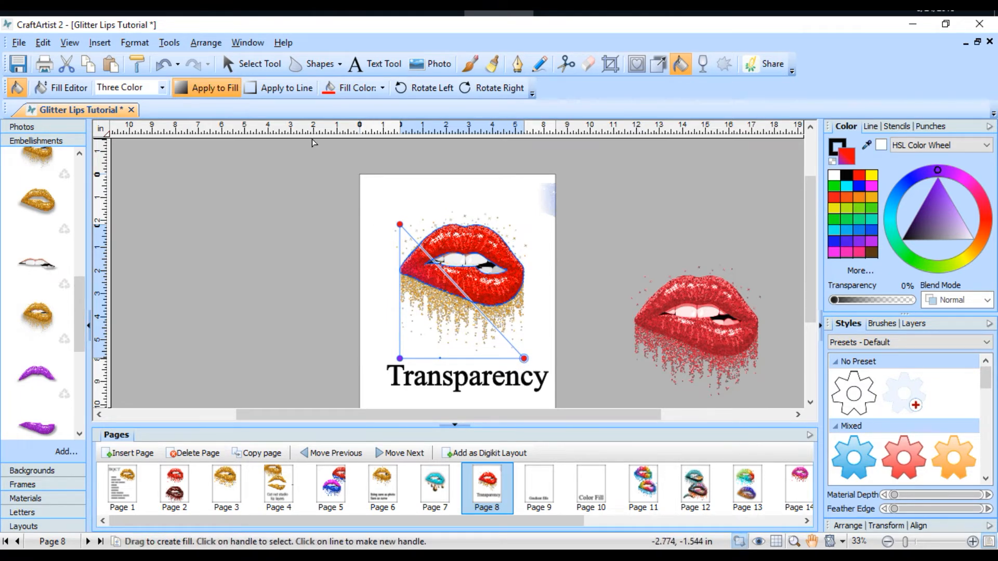
left_click(383, 89)
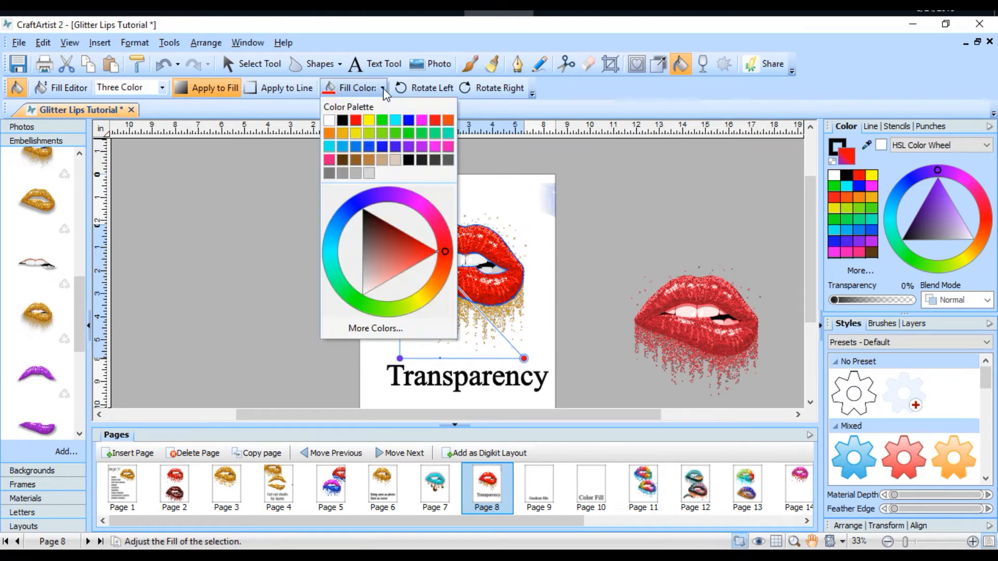
left_click(368, 120)
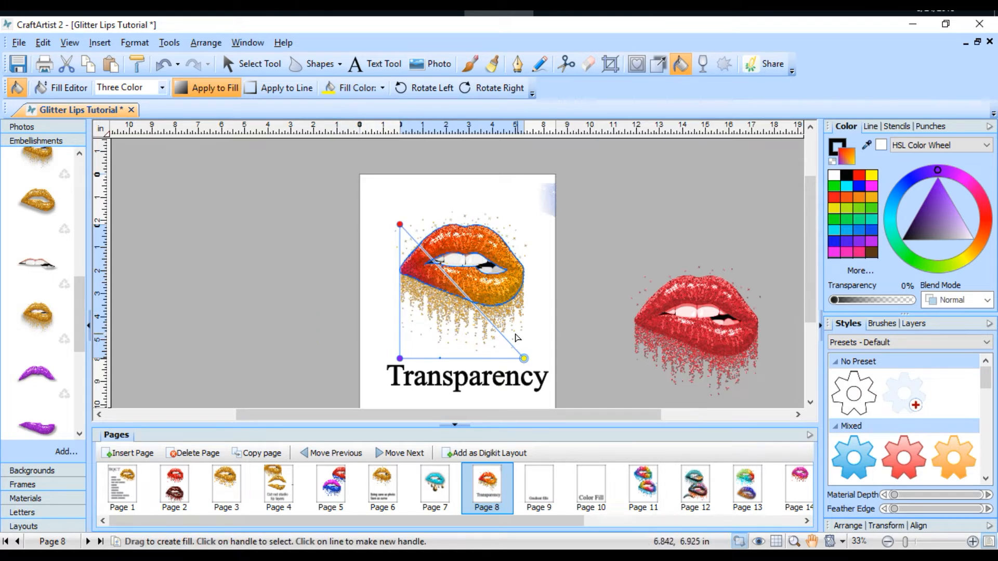
Step: Reposition the fill nodes with red on the upper lip, purple at the lower lip's centre and yellow toward the right corner
left_click_drag(400, 225, 491, 262)
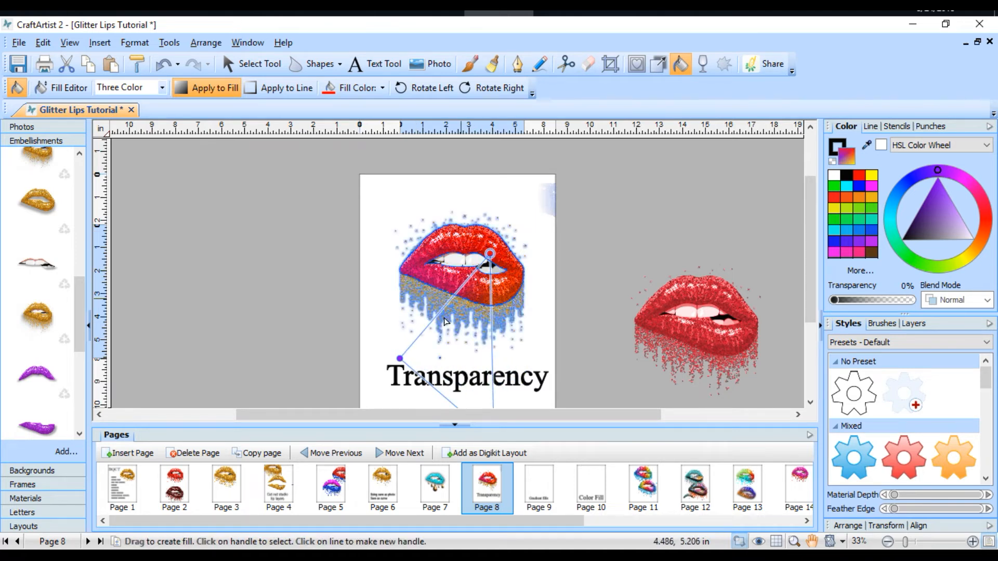
left_click_drag(398, 356, 463, 289)
left_click_drag(327, 284, 387, 260)
left_click_drag(398, 351, 461, 332)
left_click_drag(398, 351, 451, 292)
left_click_drag(430, 222, 453, 234)
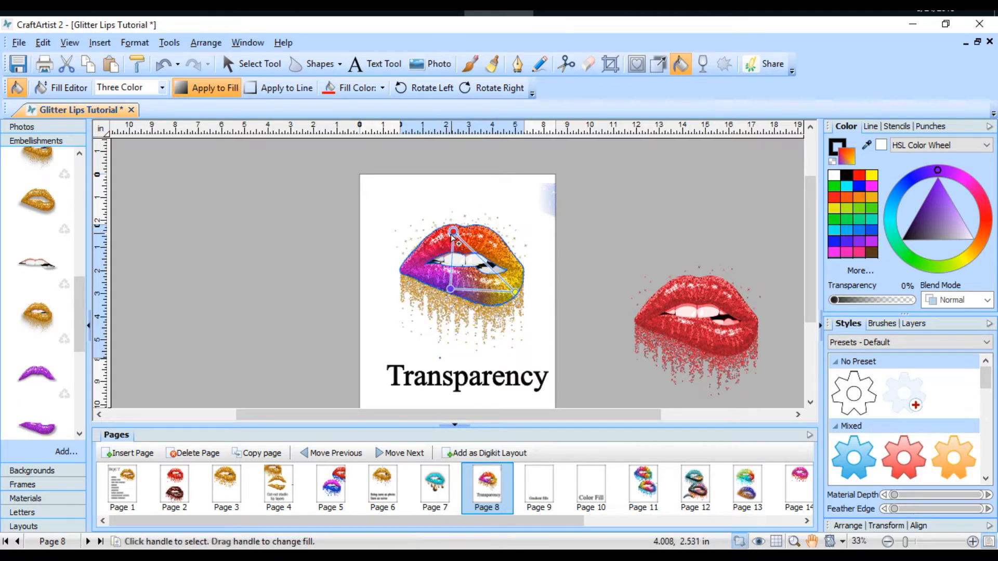
Step: Redraw the three-colour fill with yellow over the upper lip, red at the left corner and purple along the lower lip, then deselect
left_click(608, 228)
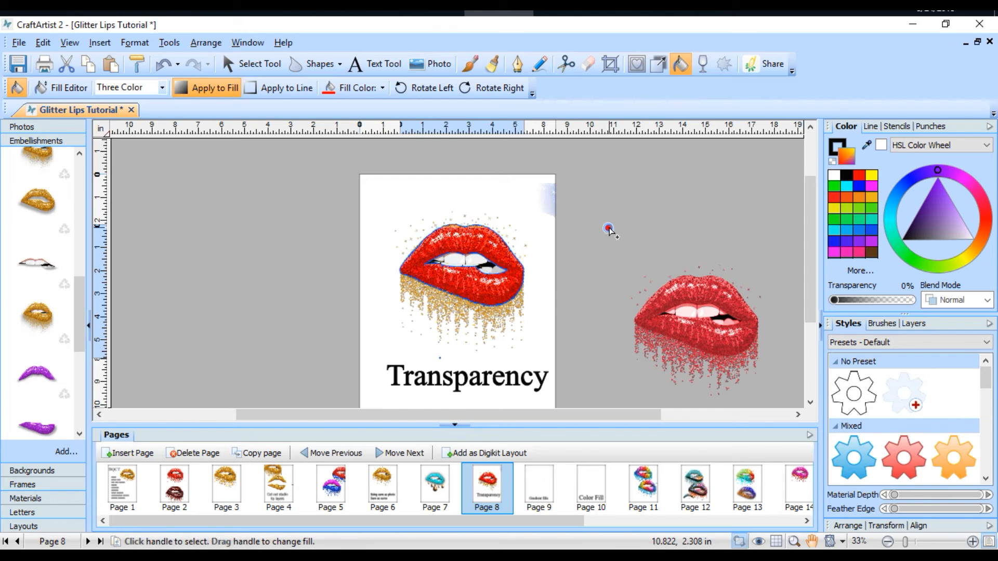
left_click_drag(608, 229, 495, 253)
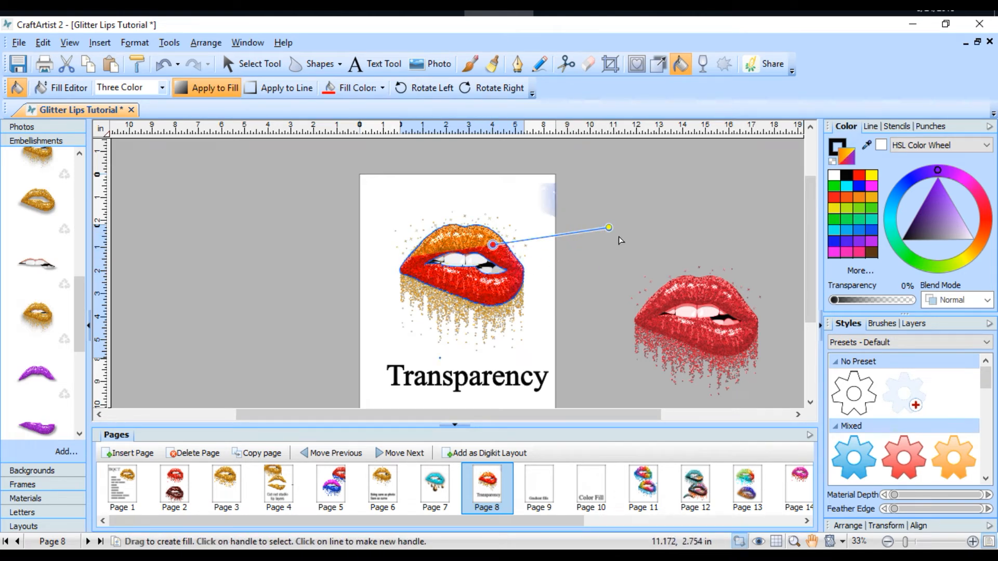
left_click_drag(598, 236, 462, 237)
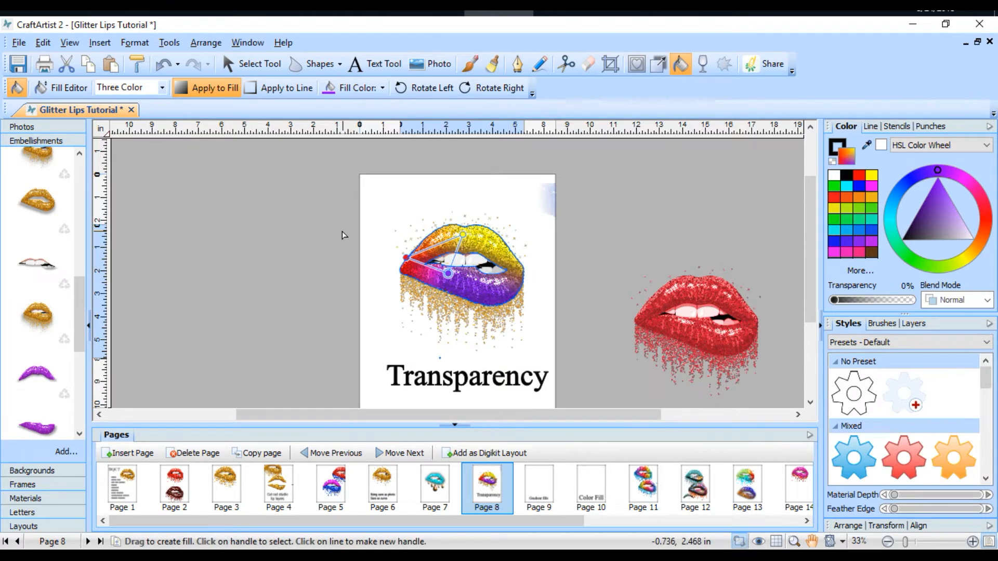
left_click(334, 233)
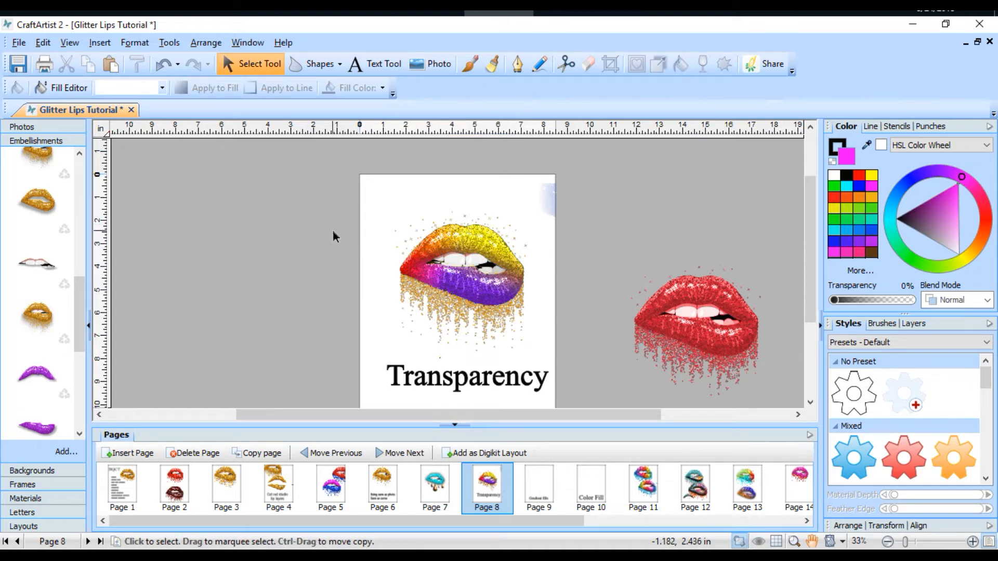
Step: Recolour the gold glitter drips layer beneath the multicoloured lips blue
left_click(447, 303)
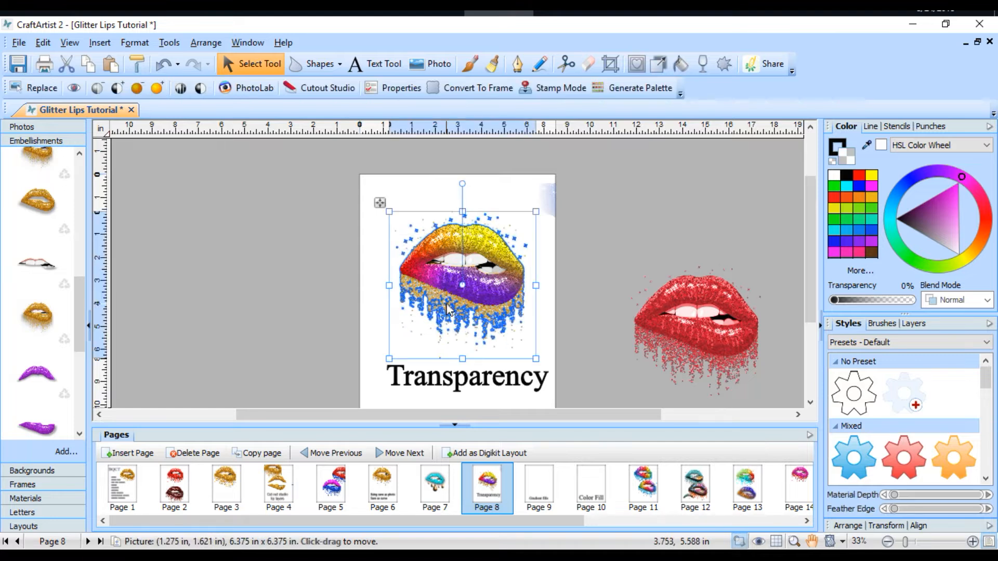
left_click(838, 243)
left_click(631, 207)
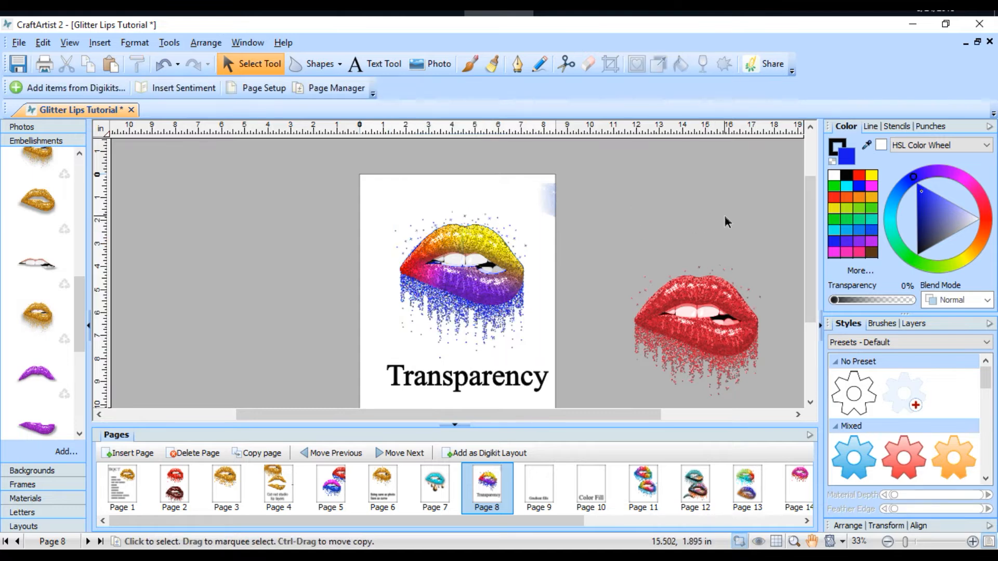
Step: Move the faded blue overlay off the page and try to add the multicoloured lips layers to the embellishments collection
left_click_drag(559, 206, 676, 187)
left_click_drag(587, 154, 295, 356)
left_click_drag(446, 302, 18, 410)
left_click_drag(76, 317, 82, 431)
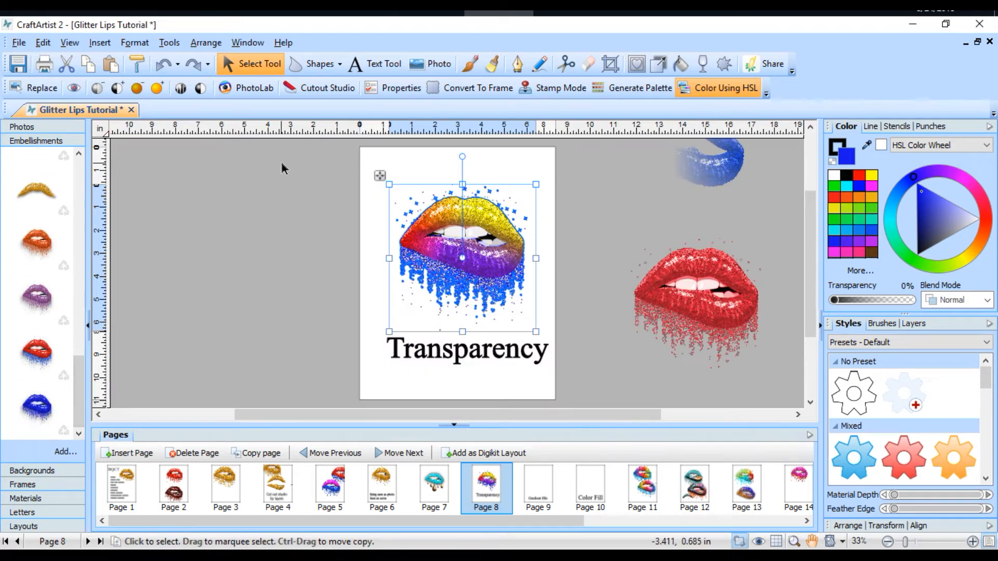
Step: Move the Transparency title off the page and the faded blue overlay down beside the red lips, clear of the multicoloured lips
left_click_drag(289, 151, 647, 400)
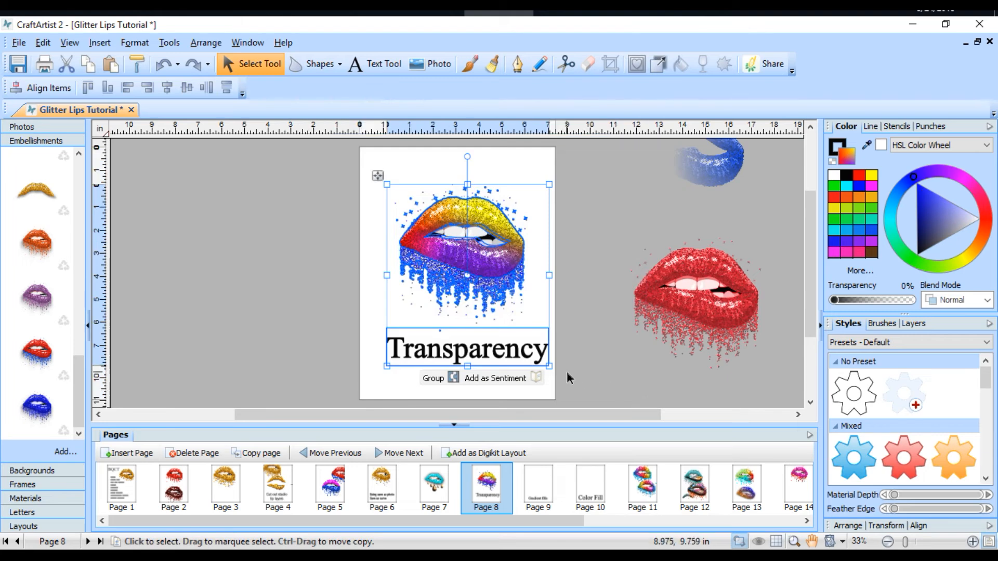
left_click(604, 333)
left_click(528, 358)
left_click_drag(528, 357, 353, 392)
left_click_drag(620, 150, 673, 290)
Step: Add all the multicoloured lips layers to the embellishments, accepting the prompt, and reposition the Transparency title on the pasteboard beside the page
left_click_drag(619, 144, 312, 387)
left_click_drag(485, 270, 73, 392)
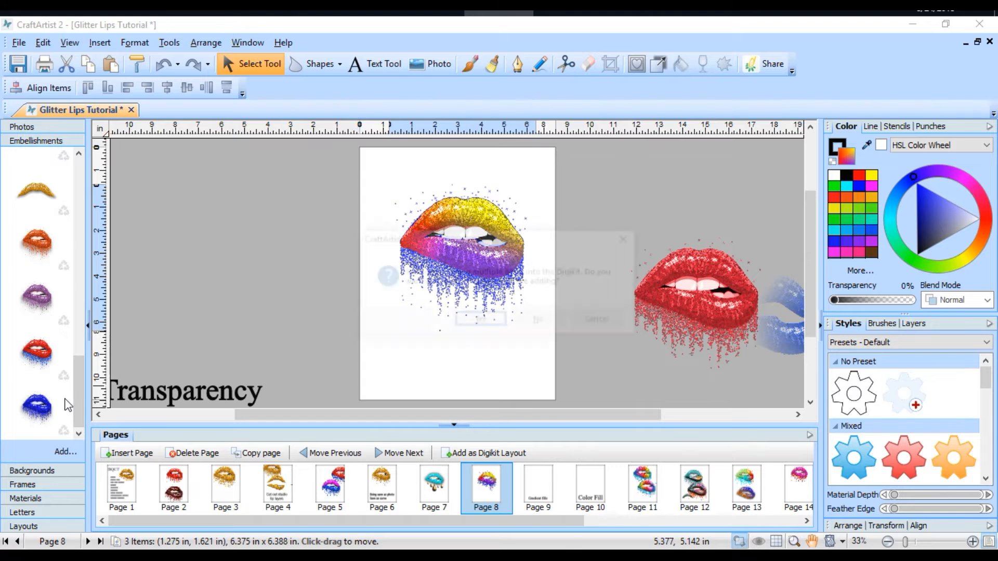
left_click(475, 321)
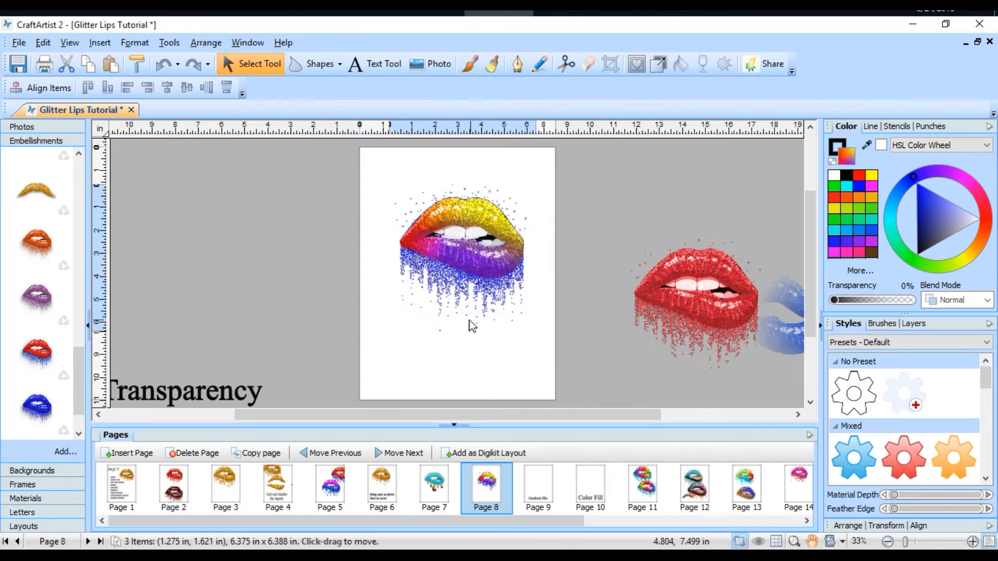
left_click_drag(190, 399, 242, 307)
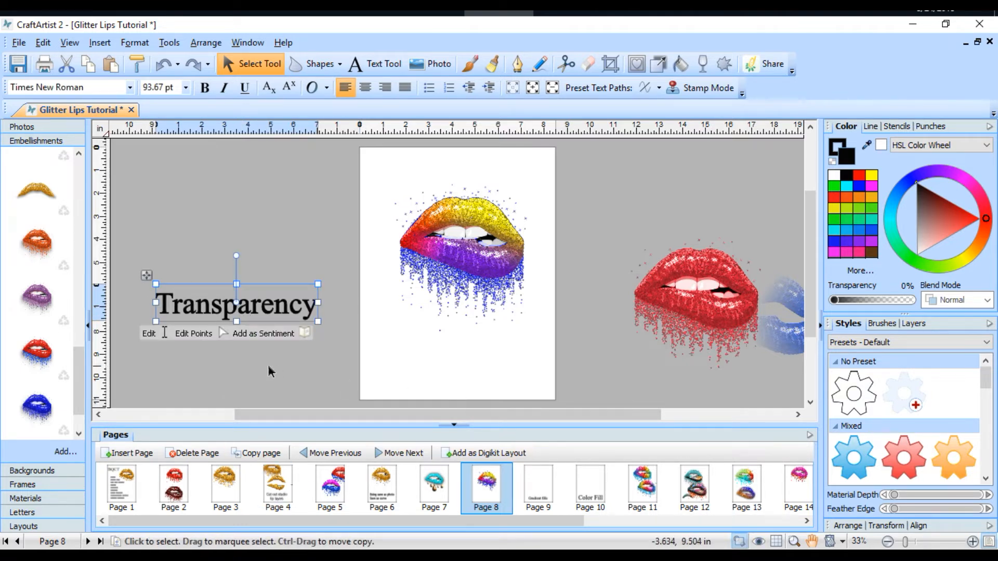
left_click_drag(261, 310, 231, 309)
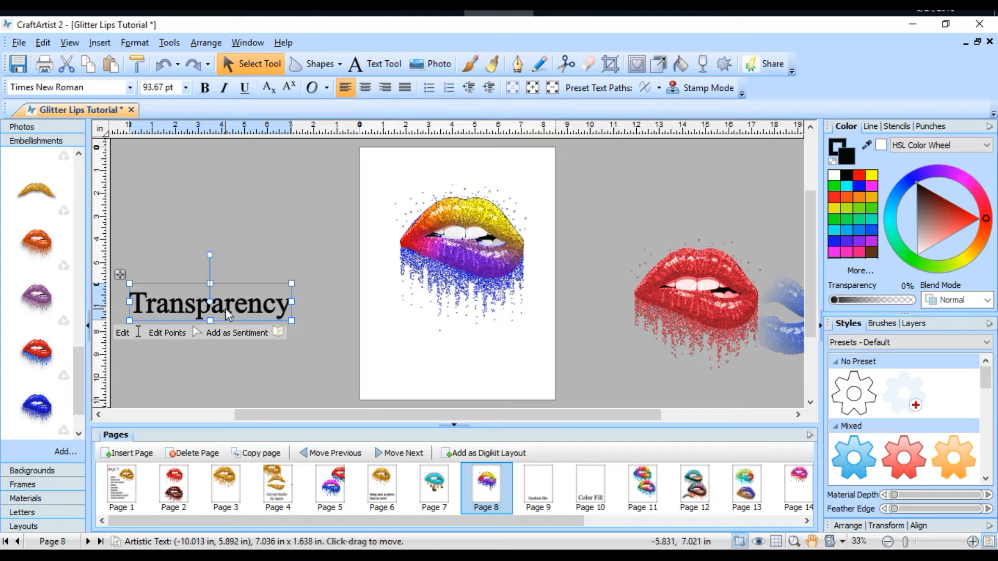
Step: Raise the Material Depth of the multicoloured lips layer to near its maximum, and inspect the shading up close
left_click(455, 259)
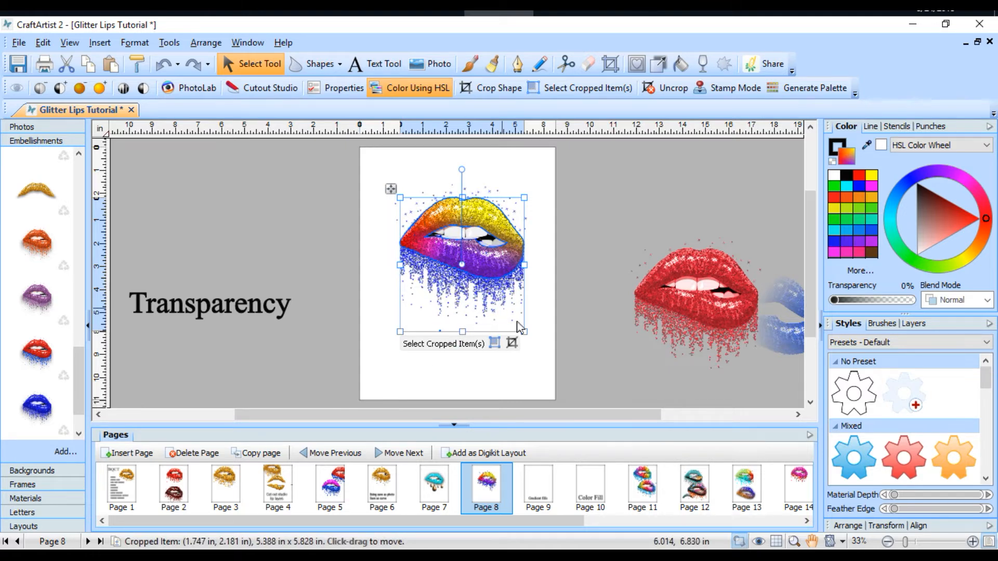
left_click_drag(909, 544, 917, 544)
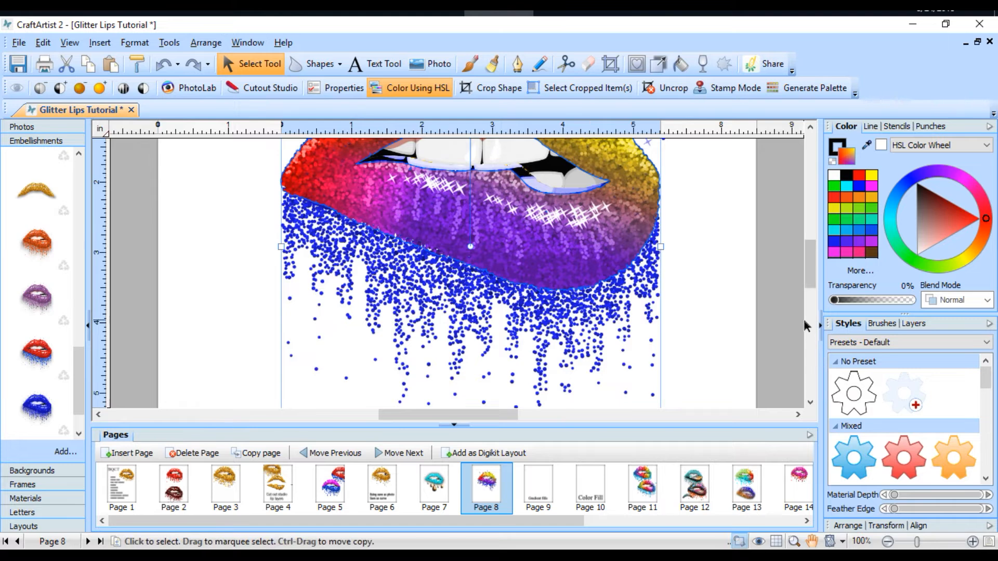
left_click_drag(806, 270, 809, 253)
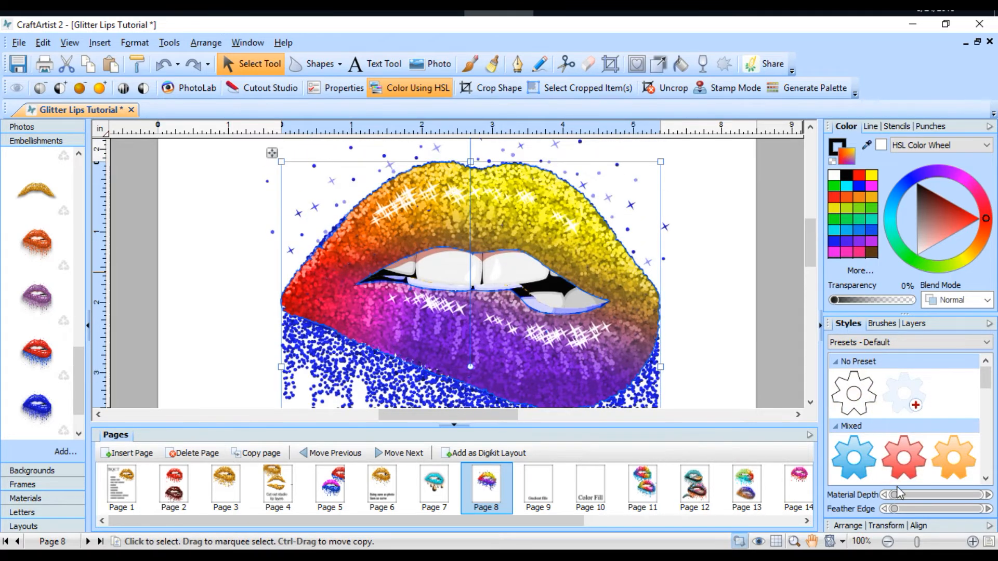
left_click_drag(903, 491, 977, 498)
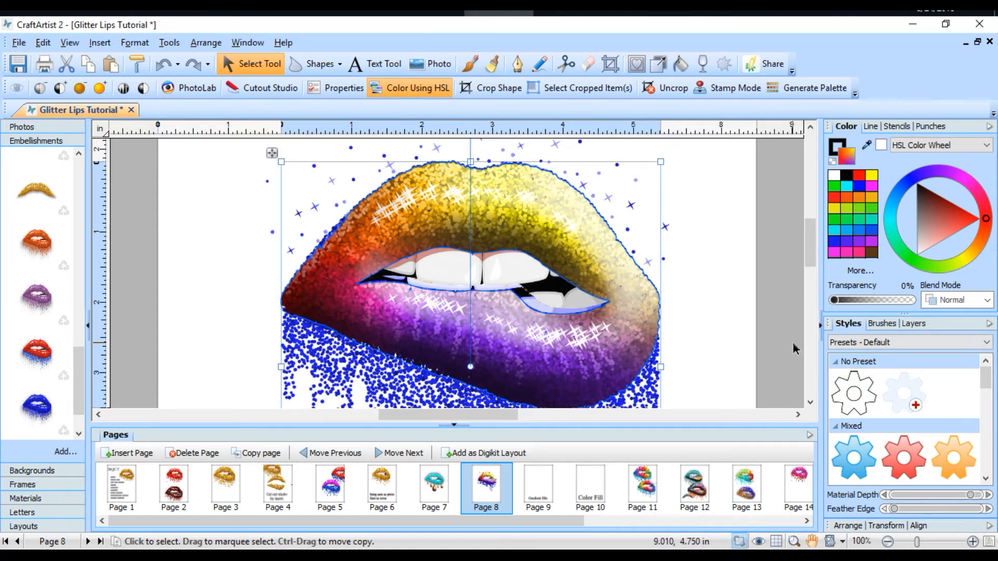
scroll(793, 341, "down", 1)
left_click_drag(812, 251, 809, 271)
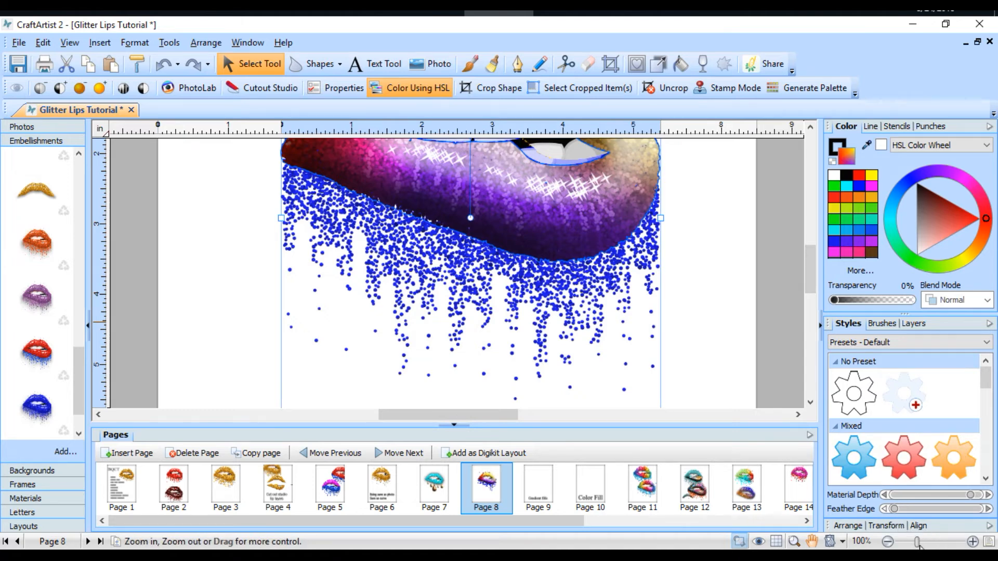
left_click_drag(917, 543, 905, 545)
left_click(666, 195)
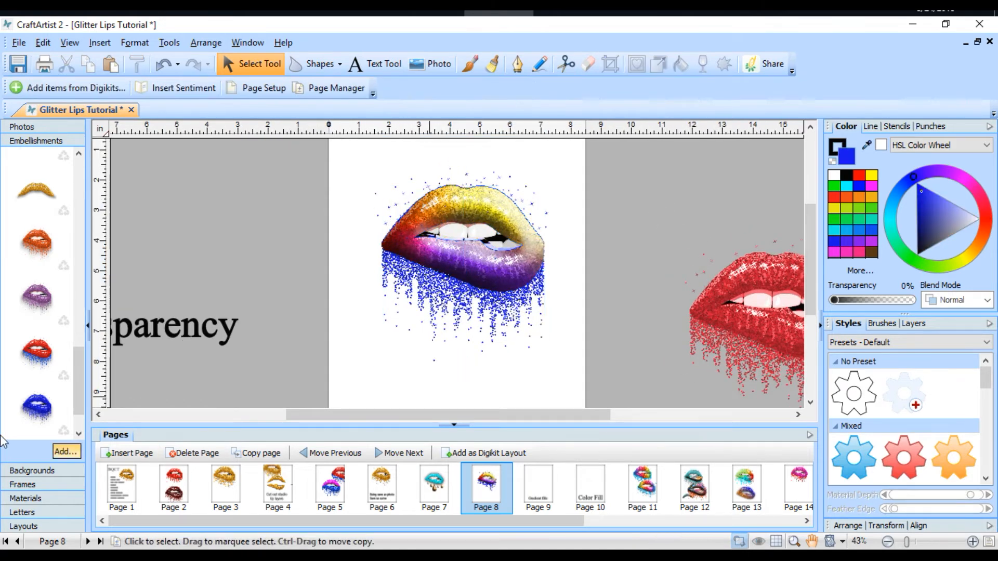
Step: Place the saved multicoloured lips embellishment below the original lips on the page, and select the original's lips layer
scroll(69, 371, "down", 1)
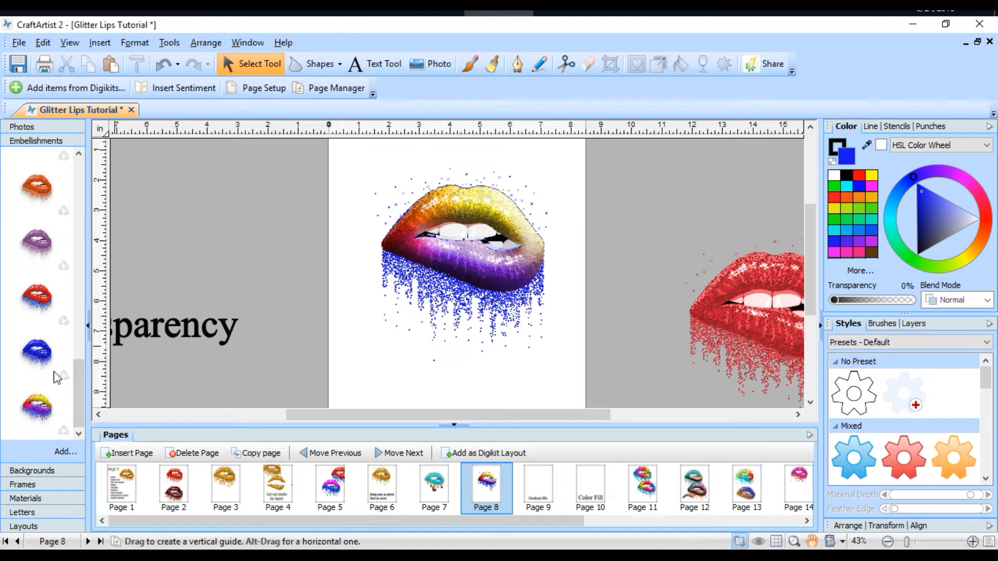
left_click_drag(27, 410, 381, 357)
left_click(613, 252)
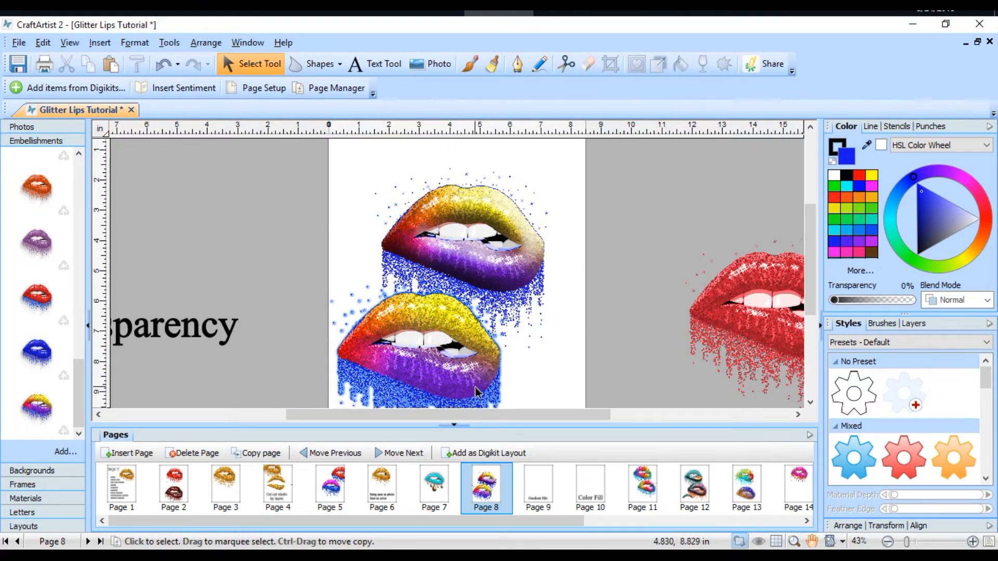
left_click(512, 277)
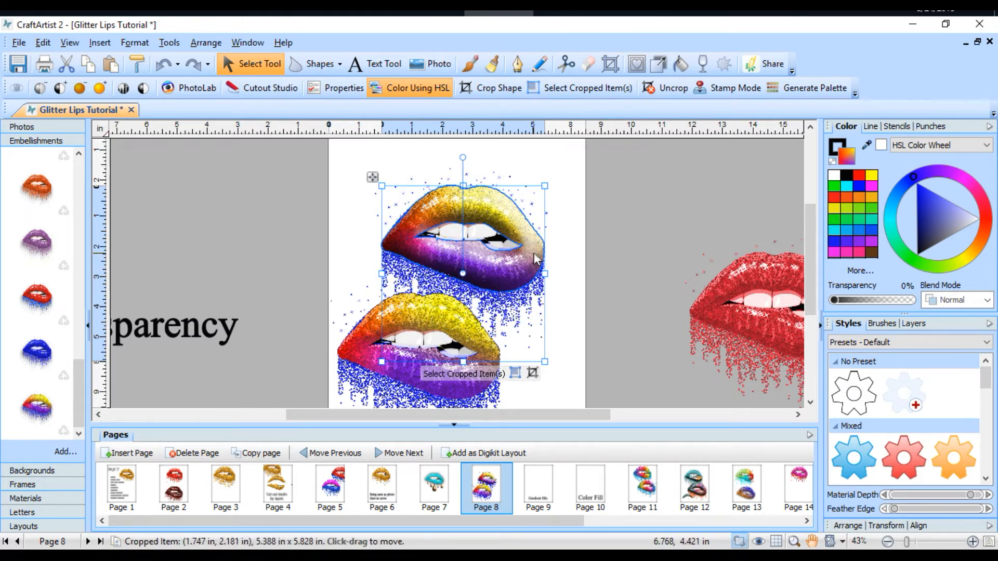
Step: Select the layers of the shaded multicoloured lips and move them off the page onto the pasteboard above the Transparency title
left_click_drag(616, 152, 359, 331)
left_click_drag(519, 297, 248, 248)
left_click_drag(507, 262, 242, 223)
left_click_drag(467, 229, 195, 192)
left_click_drag(535, 217, 277, 409)
Step: Reposition the saved multicoloured lips embellishment in the middle of the page, and cut the red lips from the pasteboard
left_click_drag(406, 351, 440, 270)
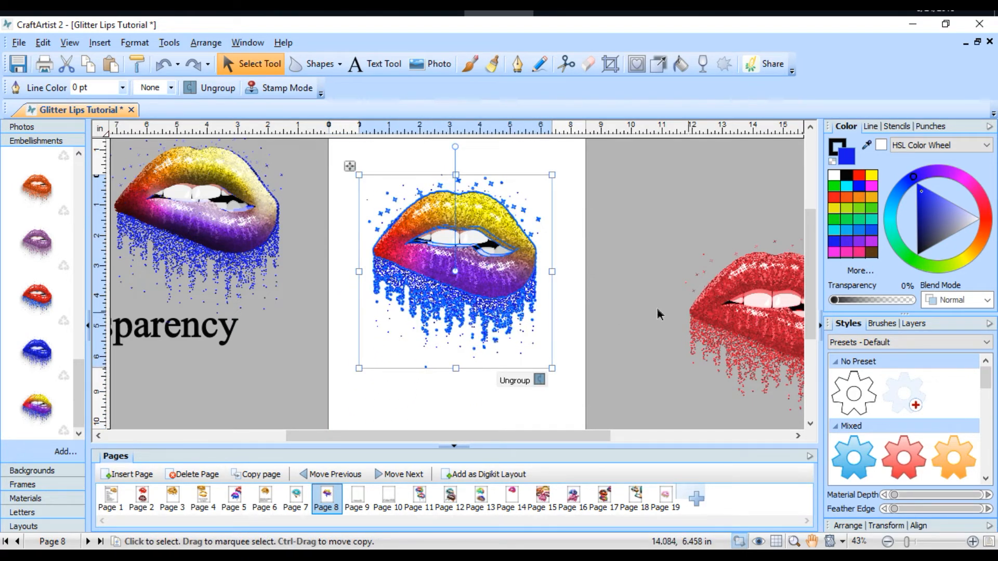
left_click(735, 317)
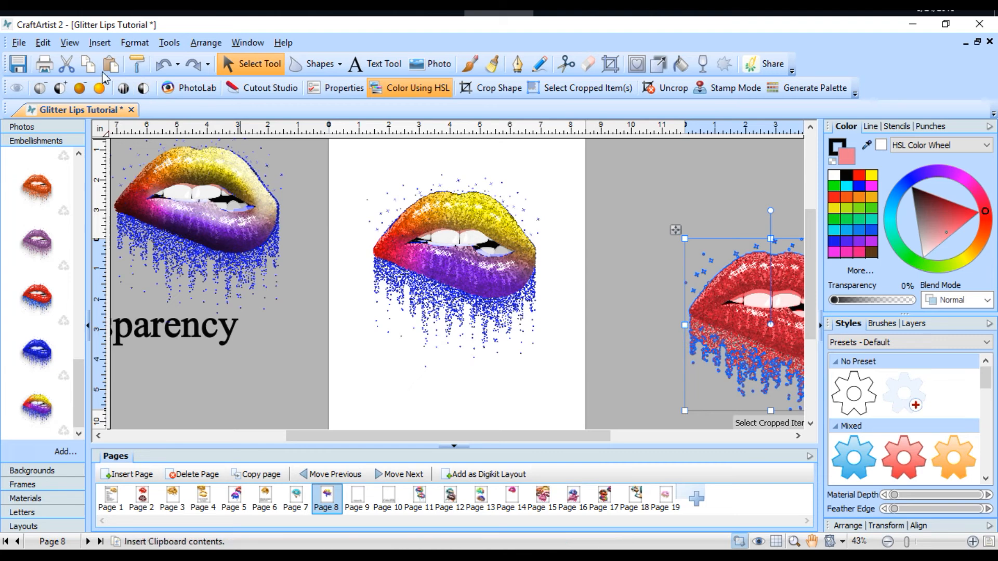
left_click(73, 67)
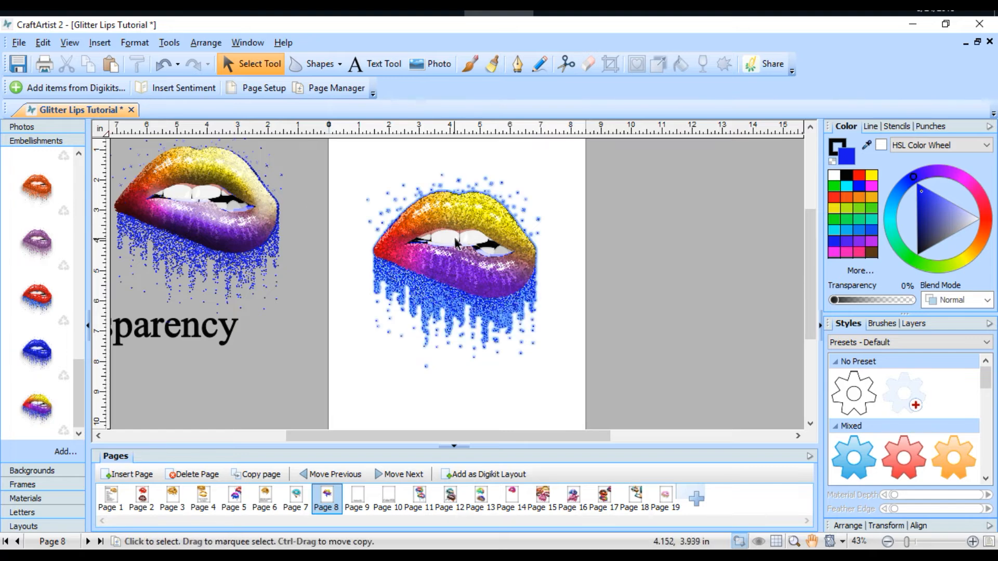
Step: Open Filter Effects for the multicoloured lips group on the page and show the effects preview
left_click(460, 224)
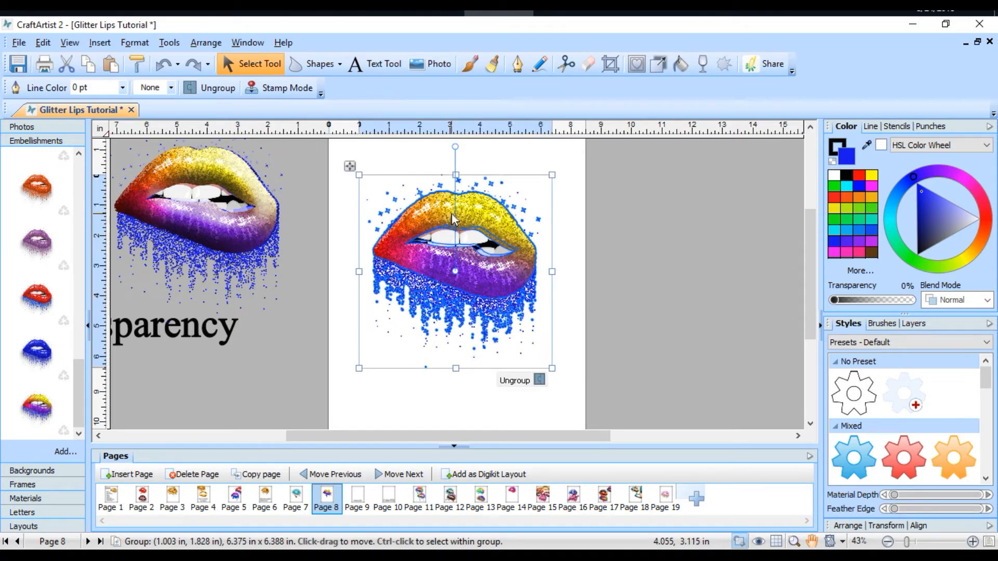
right_click(453, 219)
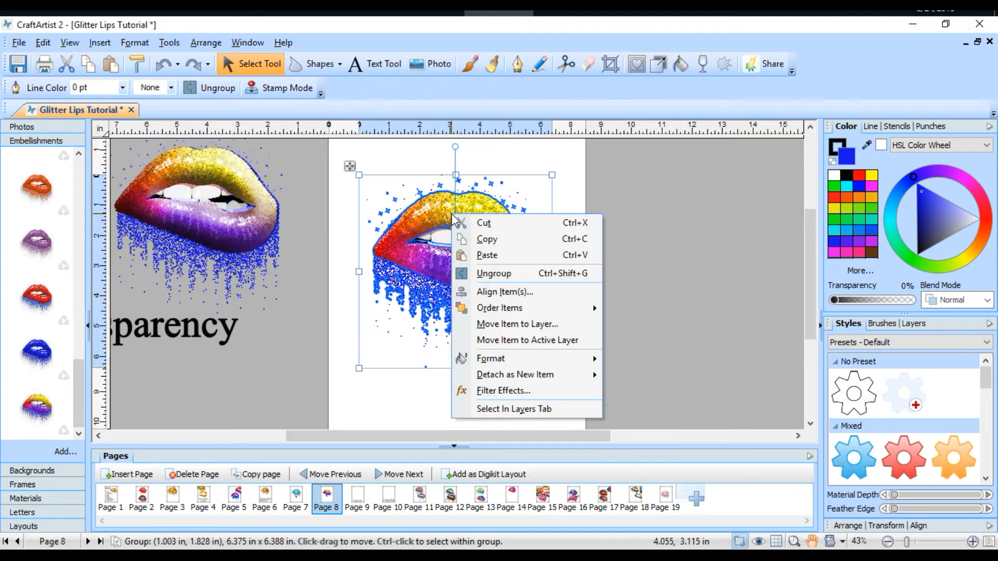
left_click(502, 391)
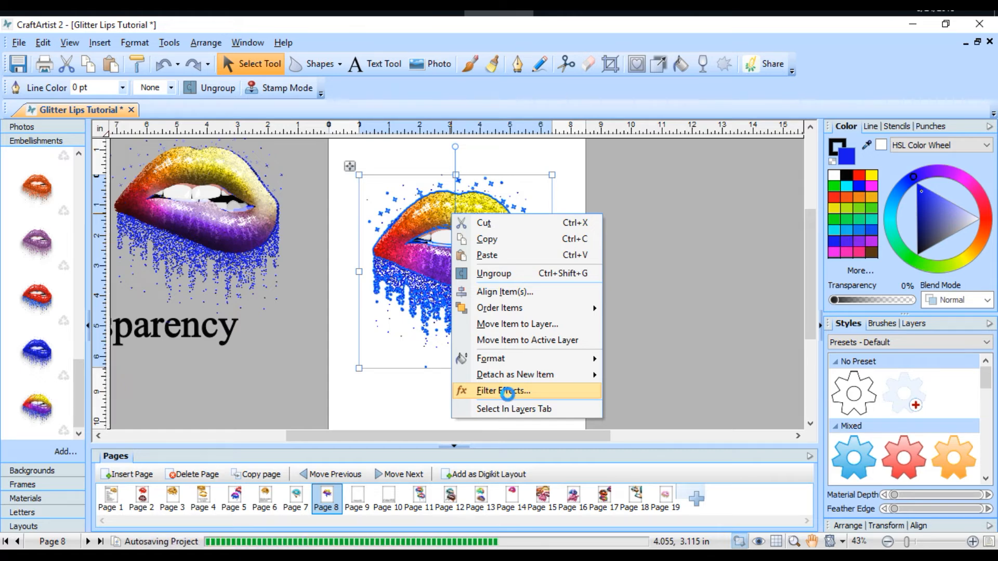
left_click(488, 394)
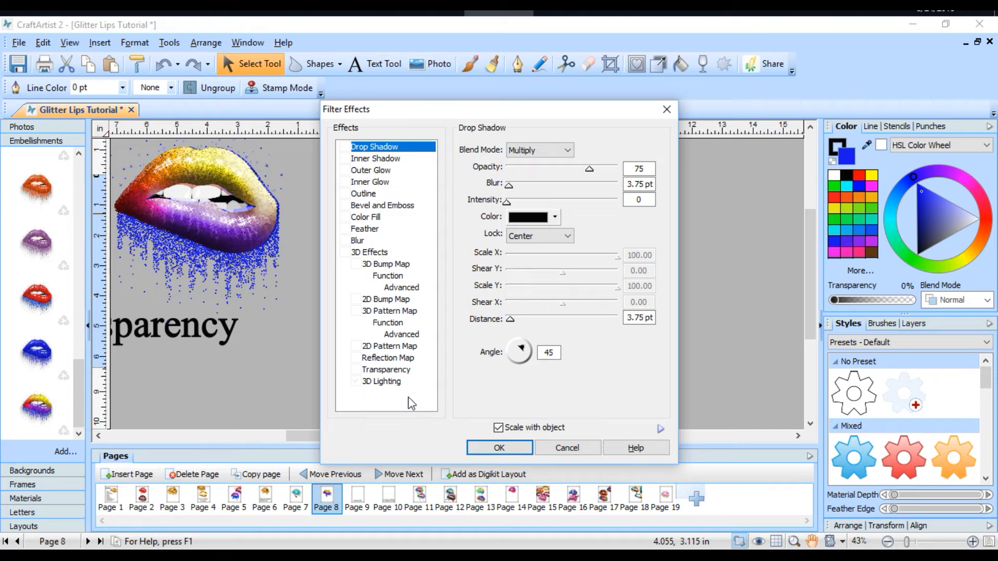
left_click(660, 429)
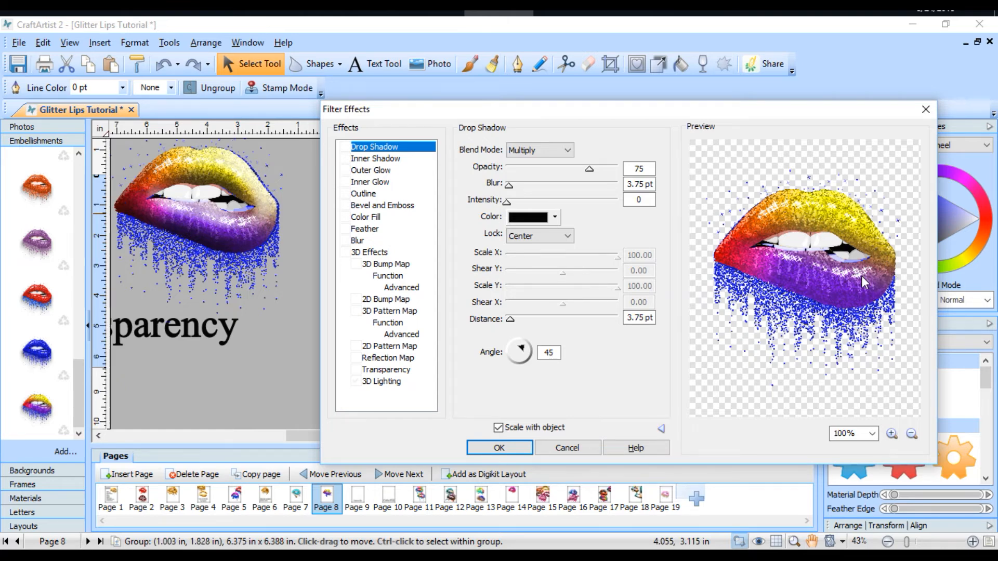
left_click(862, 257)
Step: Add a Bevel and Emboss effect to the lips with a depth of 964 and a blur of 78 pt
left_click(367, 209)
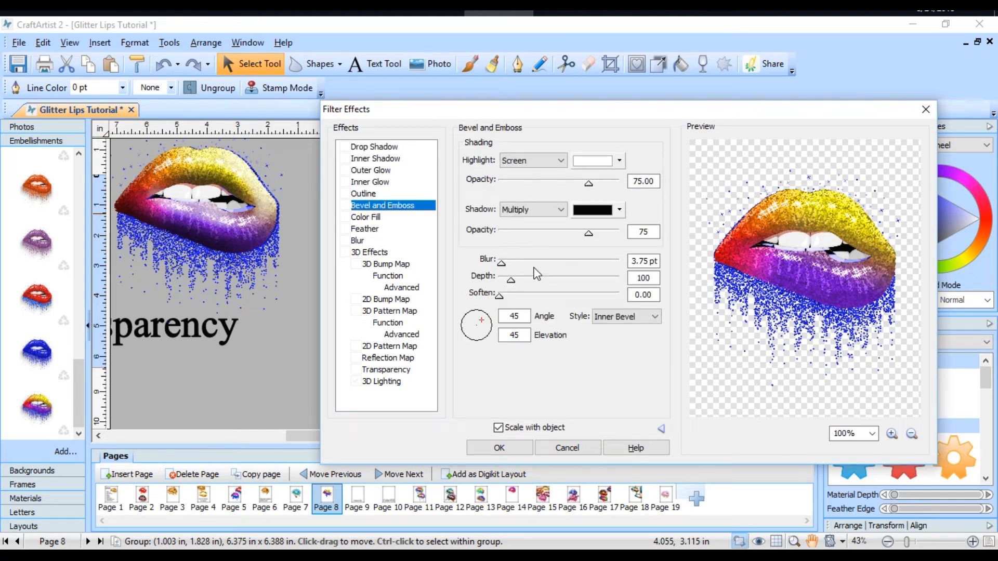
left_click_drag(511, 278, 539, 280)
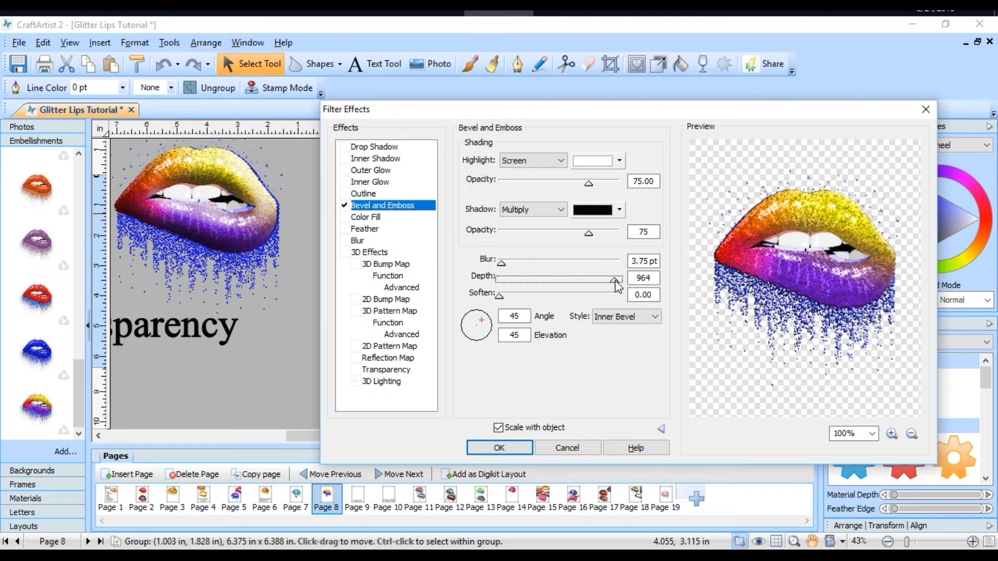
left_click_drag(501, 262, 541, 263)
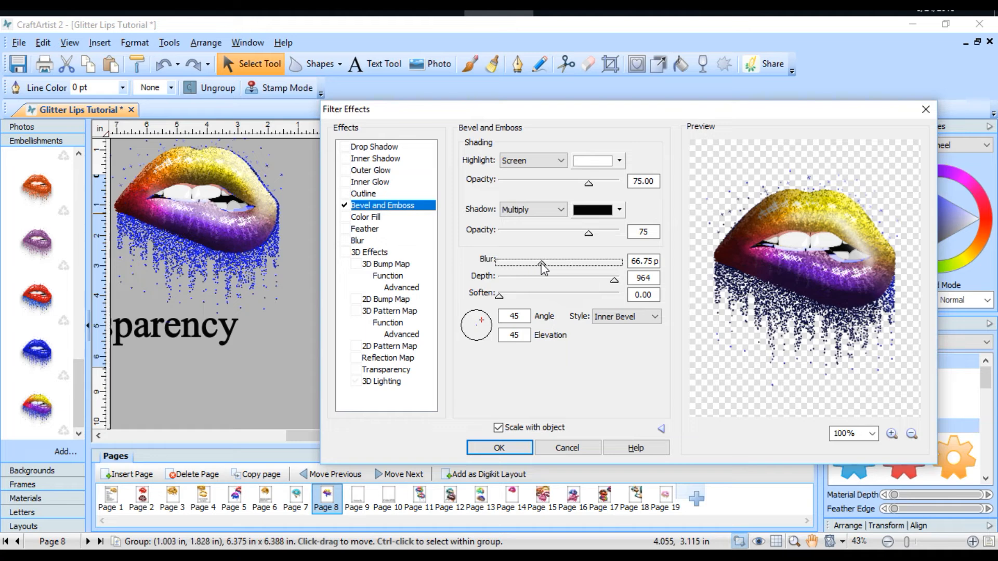
left_click_drag(550, 262, 549, 261)
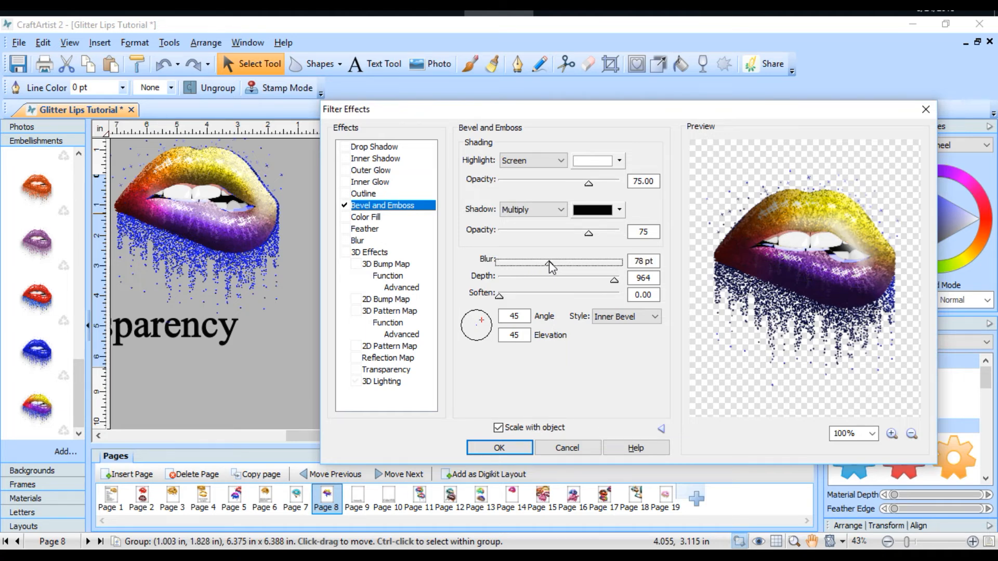
Step: Try the Outer Bevel style on the lips, and switch the bevel style to Emboss
left_click(657, 319)
left_click(656, 333)
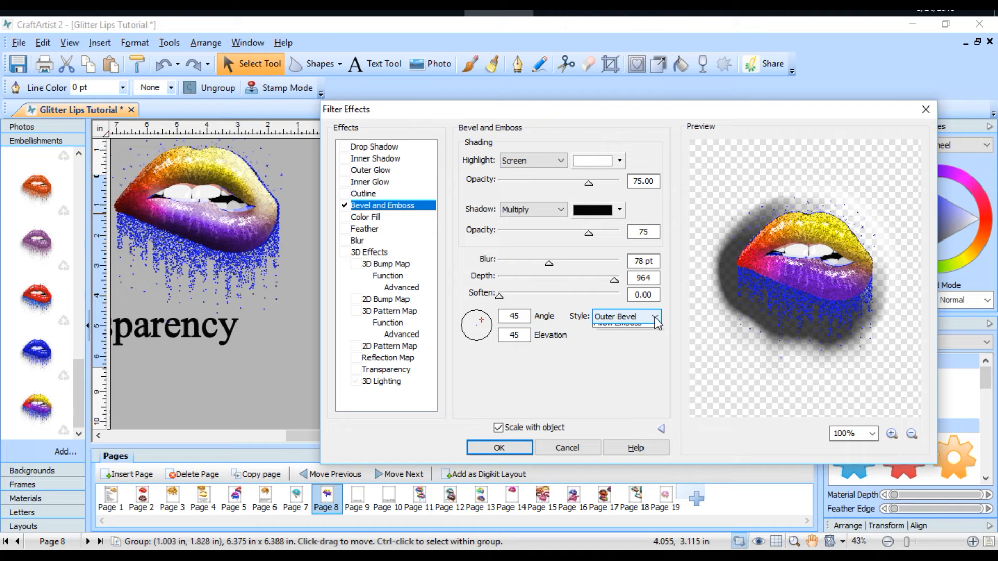
left_click(654, 317)
left_click(648, 349)
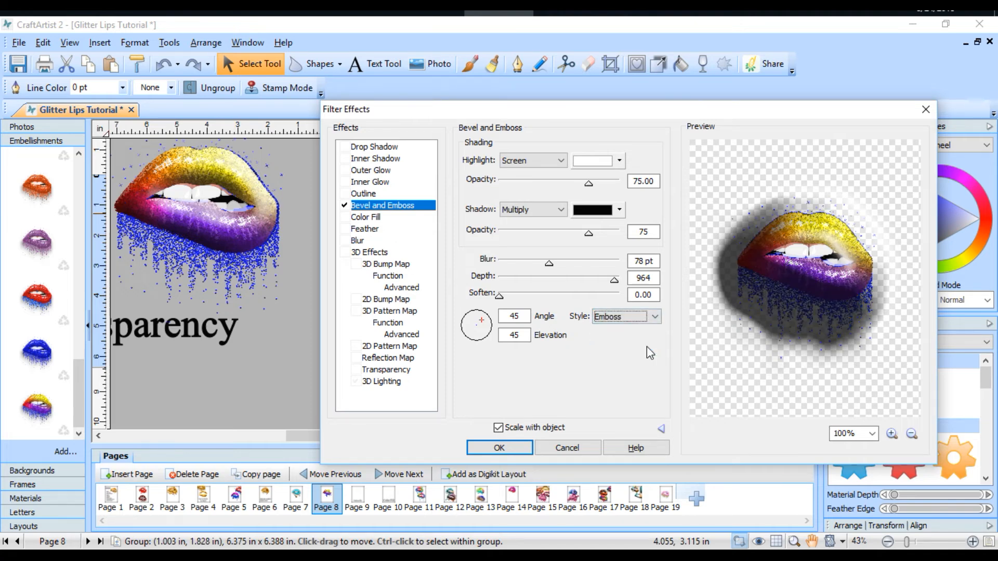
Step: Set the emboss blur to 26.25 pt, the depth to 289 and the shadow opacity to 39, and apply the effect
left_click_drag(549, 263, 516, 264)
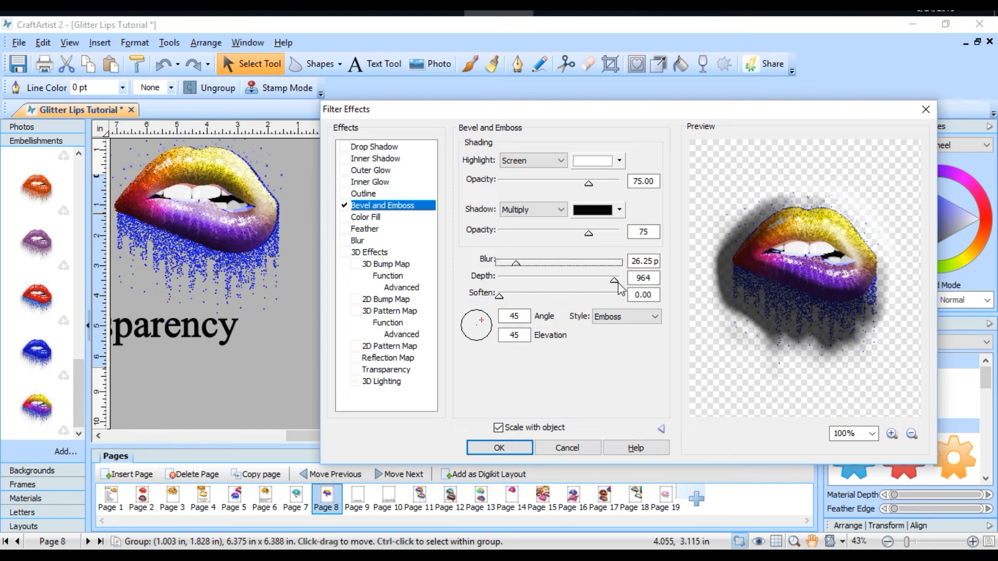
left_click_drag(615, 284, 570, 288)
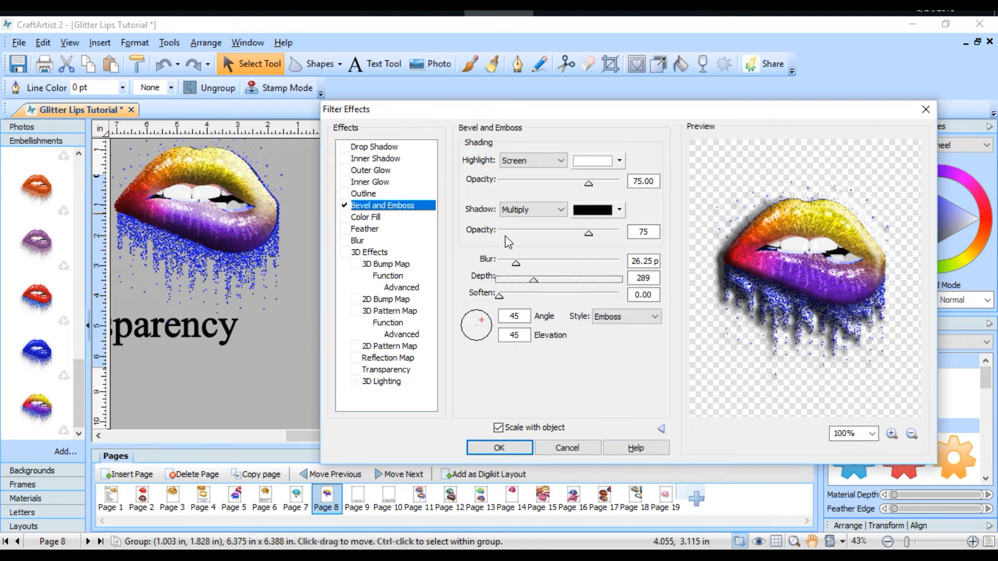
left_click_drag(588, 233, 546, 233)
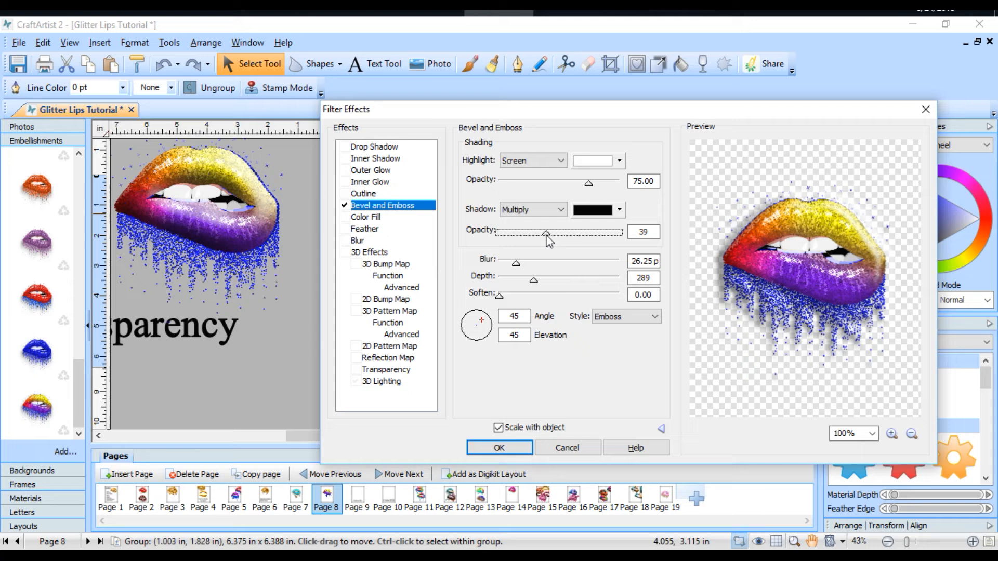
mouse_move(588, 183)
left_mouse_down()
mouse_move(550, 185)
mouse_move(590, 183)
left_mouse_up()
left_click(499, 448)
left_click(646, 289)
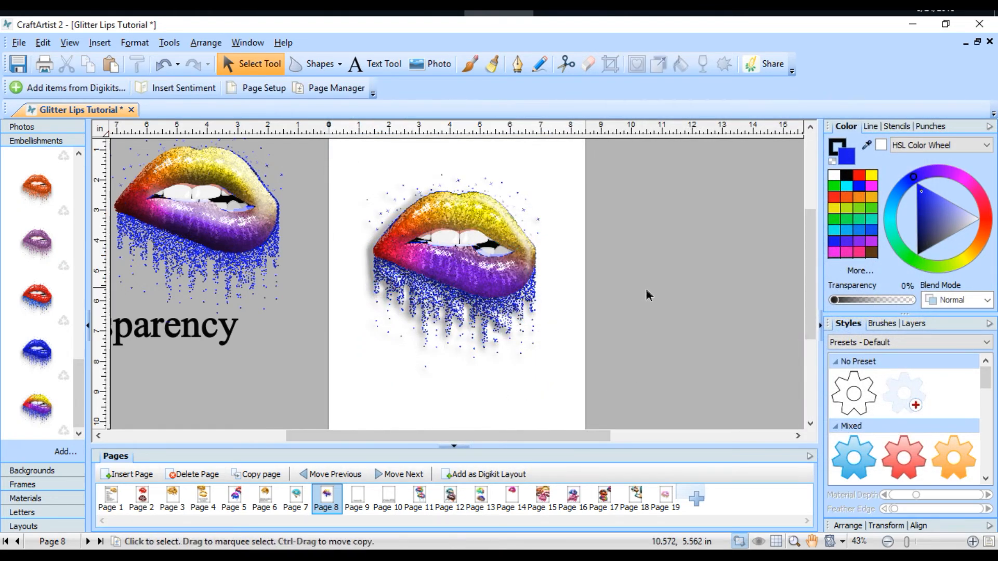
Step: Move the embossed lips higher on the page and place another saved multicoloured lips embellishment below them for comparison
left_click(504, 291)
left_click_drag(477, 314, 503, 279)
left_click_drag(37, 408, 481, 373)
left_click(581, 348)
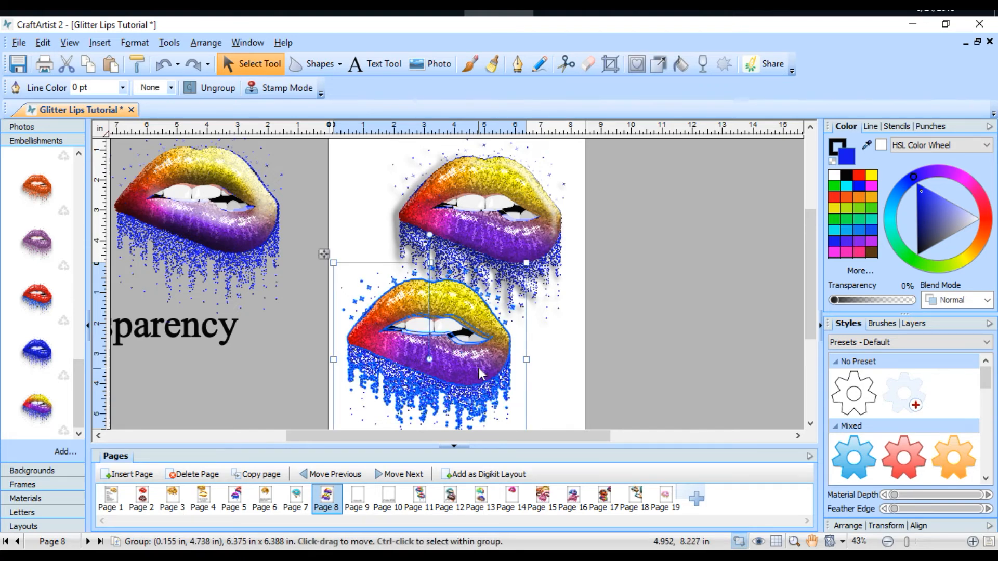
mouse_move(196, 223)
left_mouse_down()
mouse_move(220, 223)
mouse_move(201, 216)
left_mouse_up()
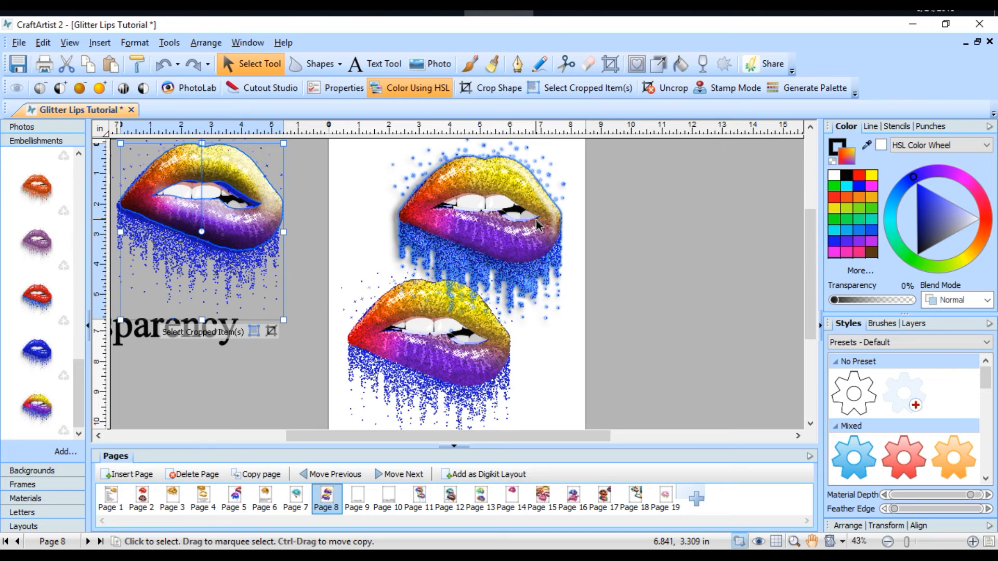
Step: Select all items on Page 8 and its pasteboard and cut them
left_click(435, 234)
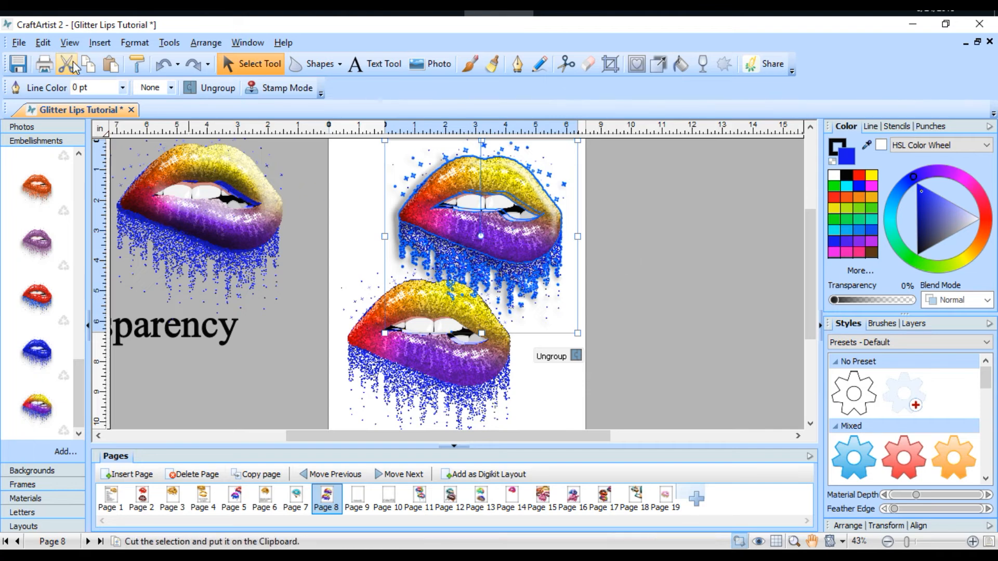
left_click(44, 43)
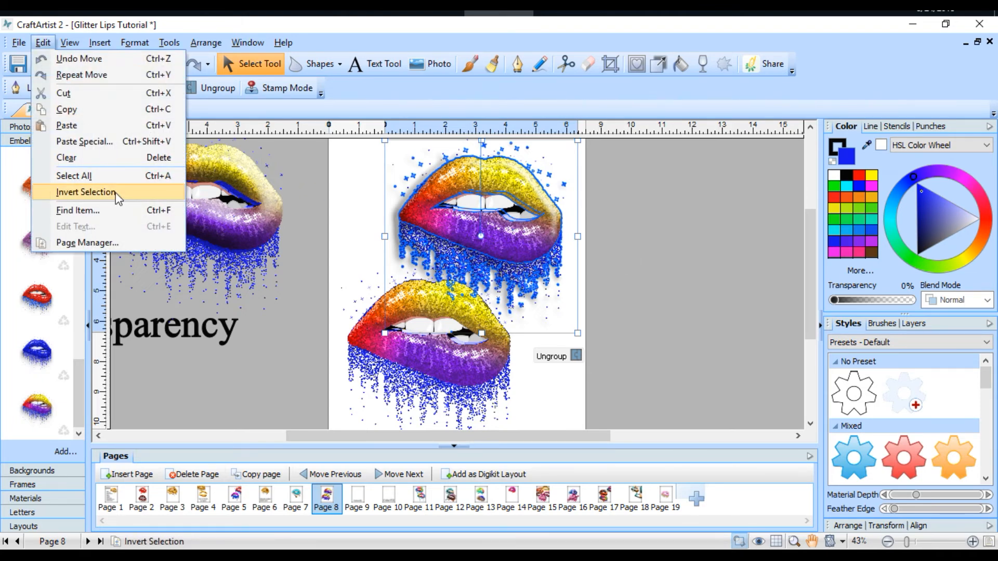
left_click(102, 176)
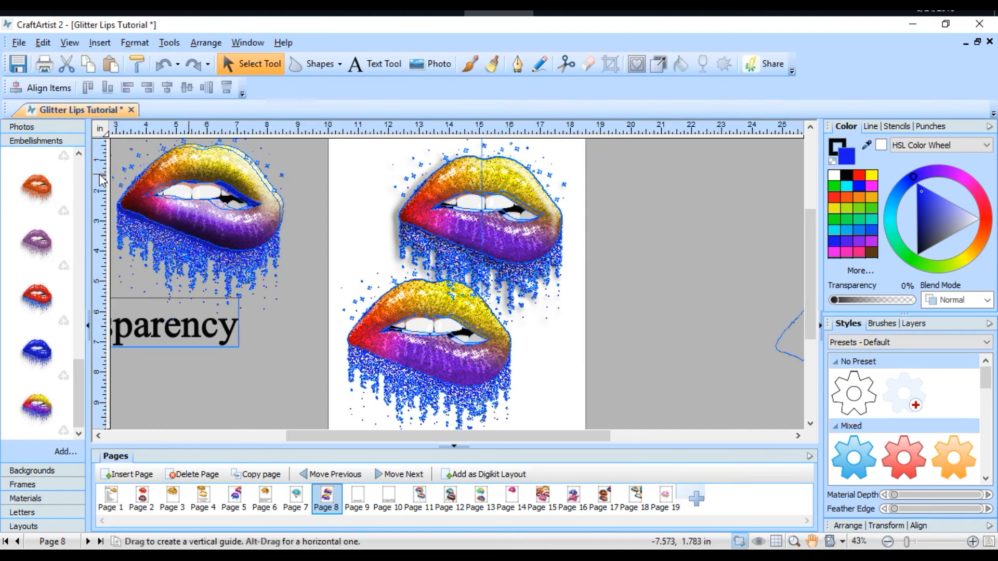
left_click(66, 69)
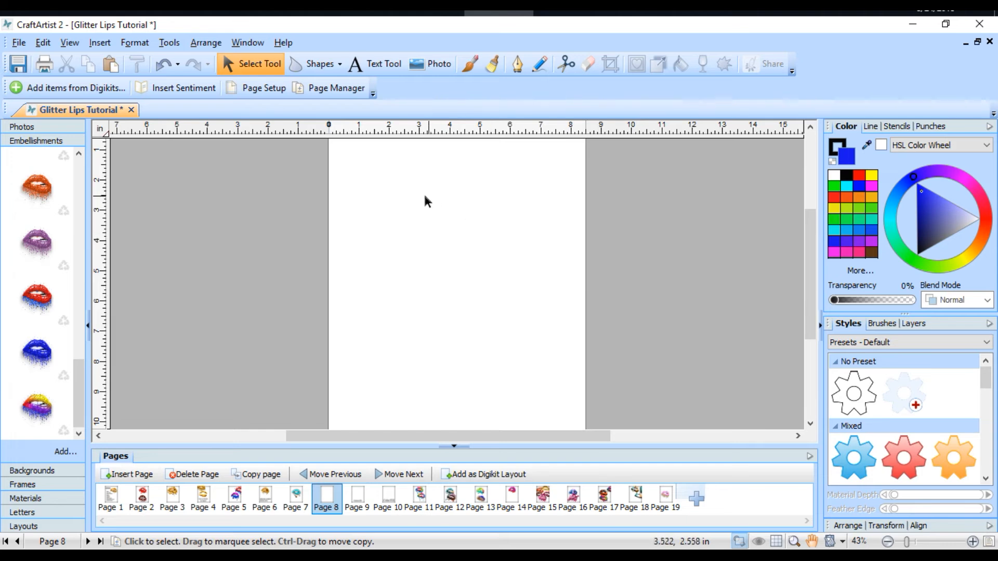
Step: Place the gold lips embellishment without drips on Page 9, enlarged to about 7.5 by 8.1 in, above the Gradient fills title
left_click(358, 500)
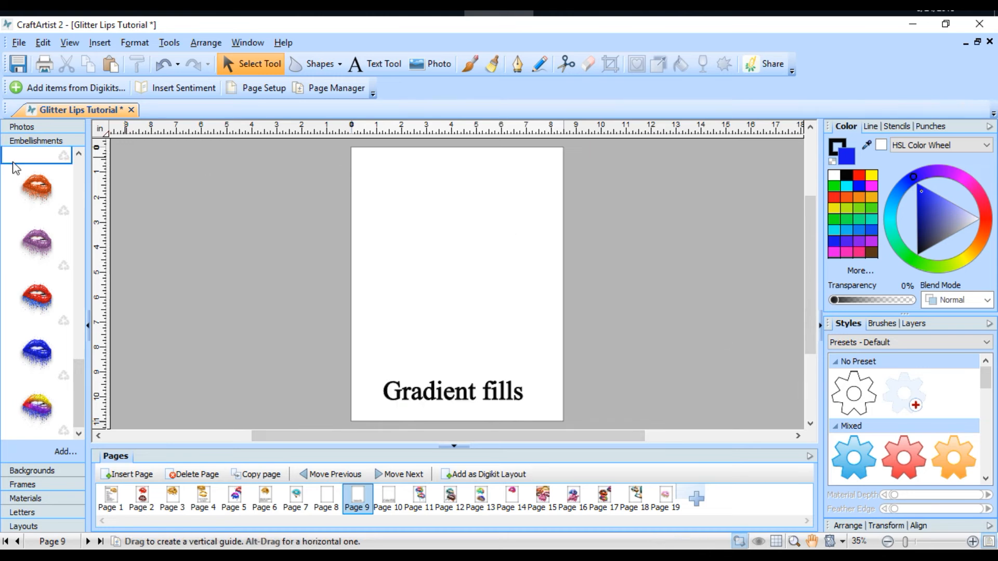
left_click_drag(75, 385, 77, 282)
left_click_drag(30, 255, 407, 229)
left_click_drag(493, 336, 565, 391)
left_click_drag(478, 307, 477, 280)
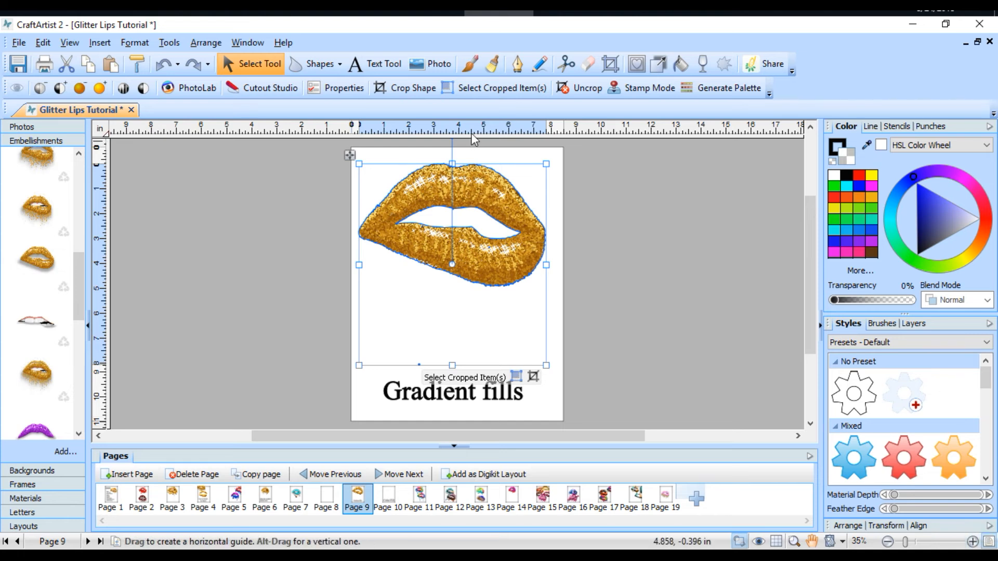
Step: Add the puppy photo to Page 9, enlarge it to slightly wider than the page, and position it above the title
left_click(14, 127)
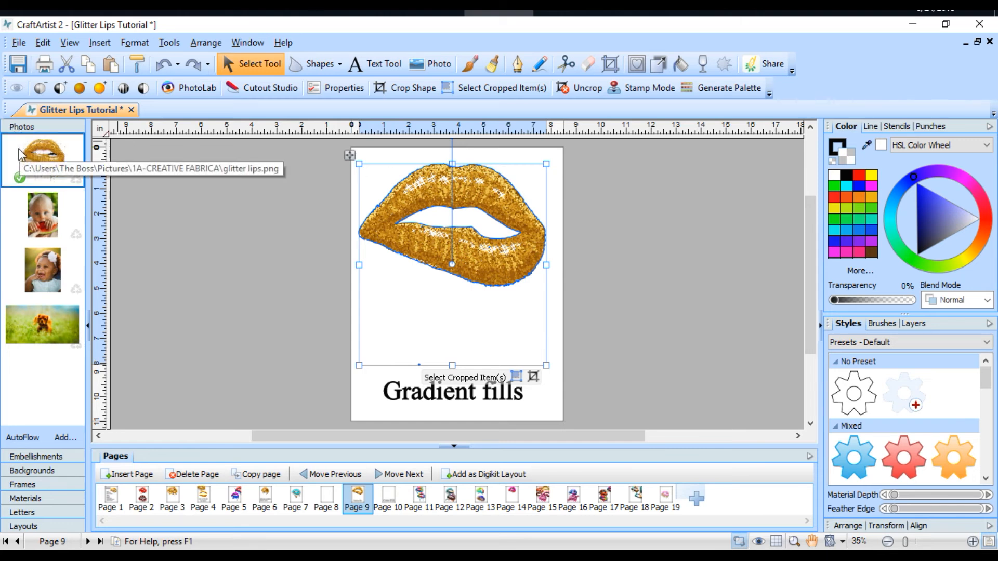
left_click_drag(43, 325, 270, 306)
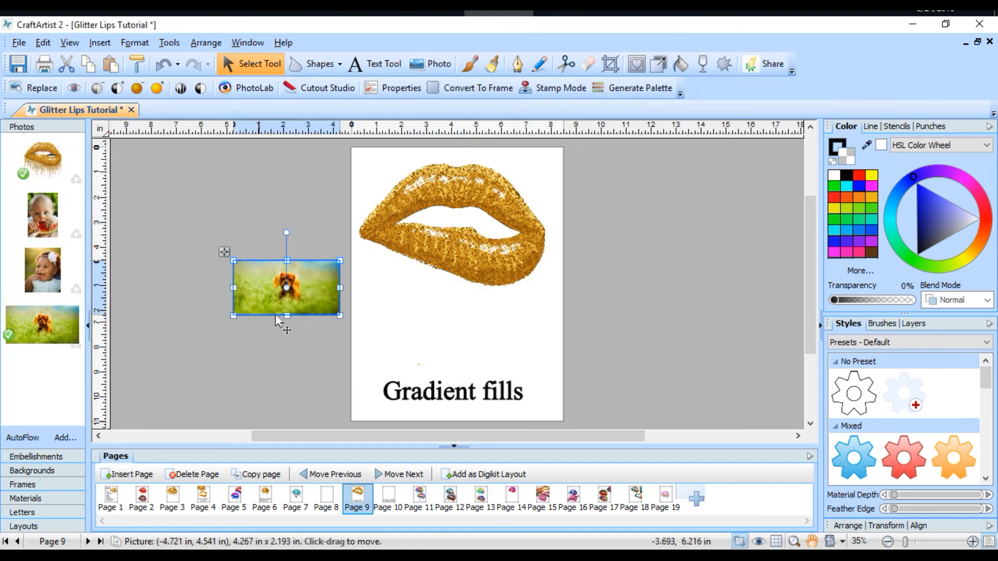
left_click_drag(339, 323, 471, 383)
left_click_drag(373, 353, 461, 325)
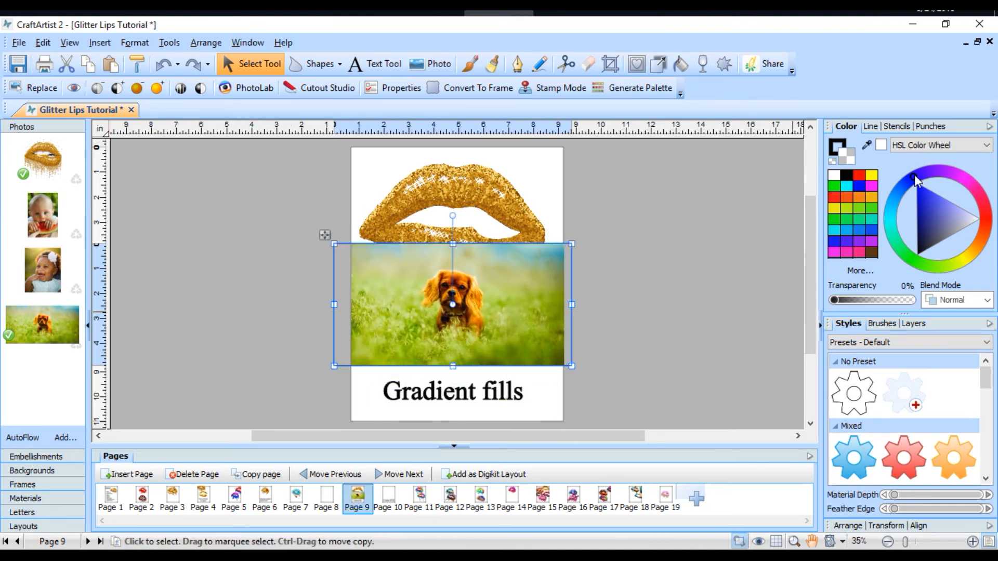
Step: Sample a gradient across the puppy photo with the Gradient Sampler colour picker at Low sensitivity
left_click(866, 143)
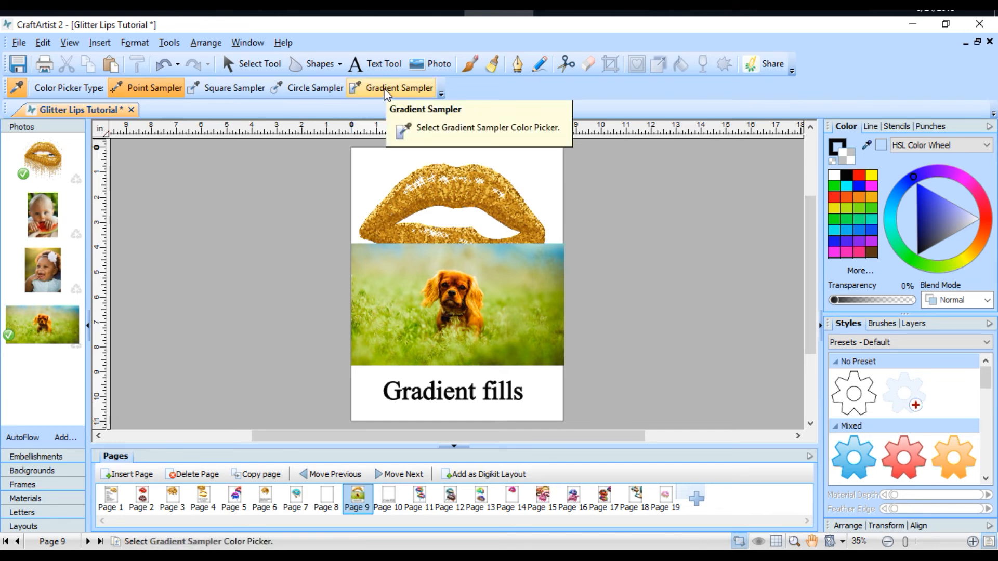
left_click(385, 90)
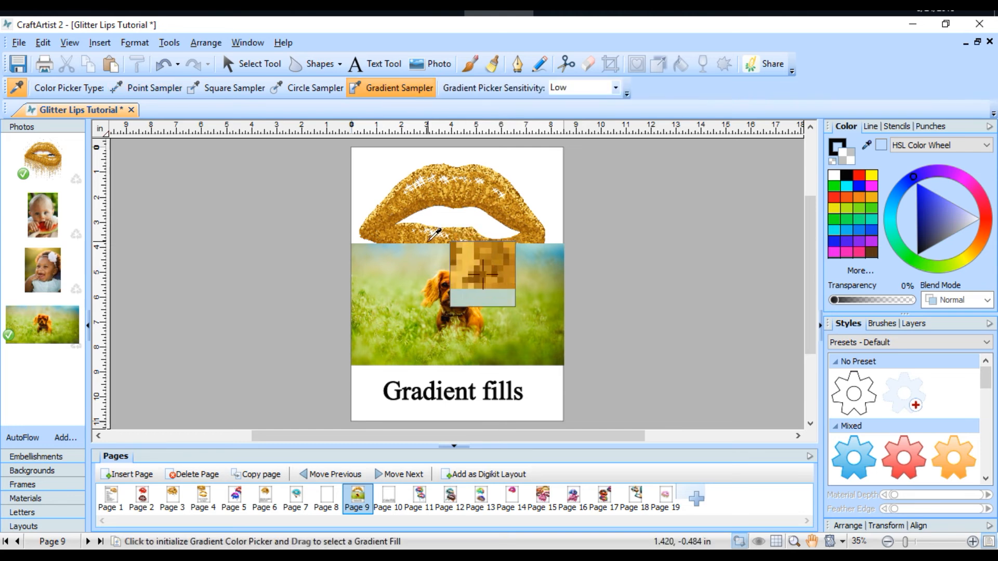
left_click_drag(343, 277, 545, 304)
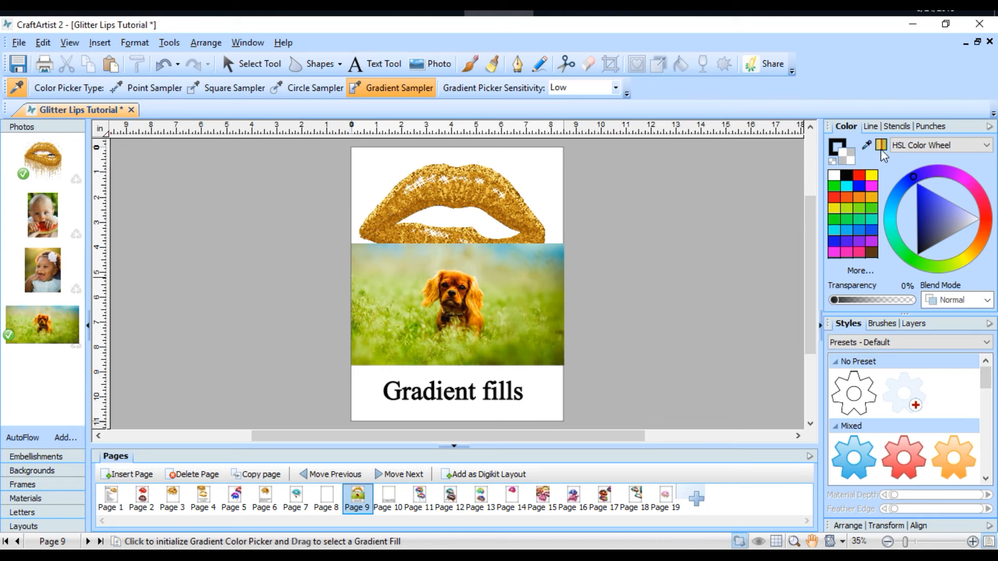
Step: Draw a Quick Rectangle on the pasteboard beside the page and fill it with the sampled gradient
left_click(336, 65)
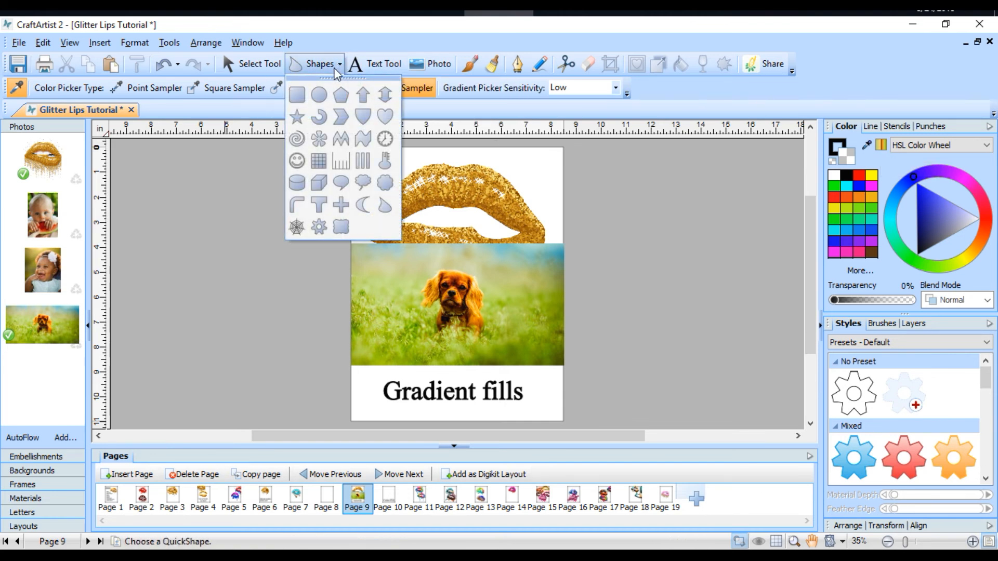
left_click(296, 95)
left_click_drag(588, 182, 749, 334)
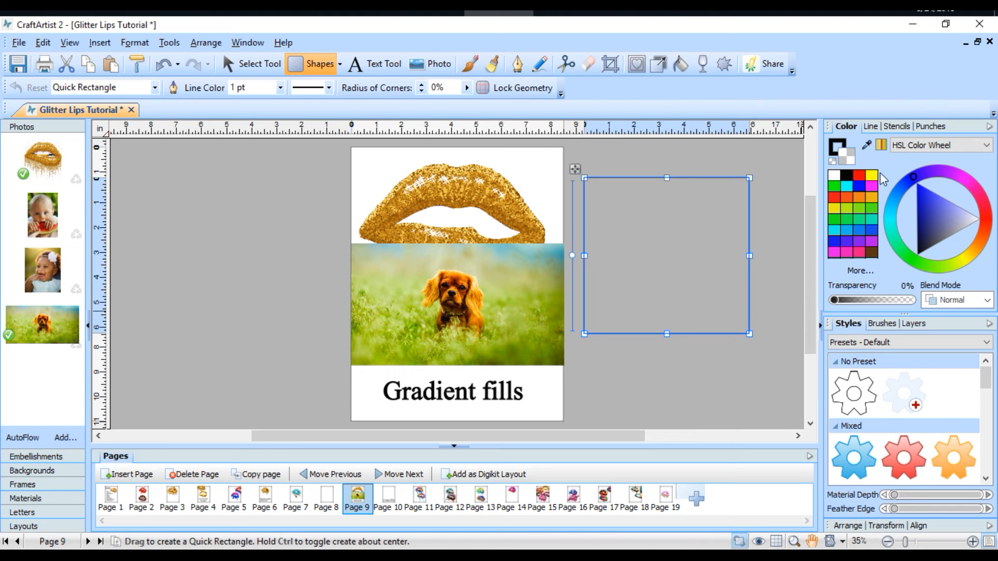
left_click(881, 146)
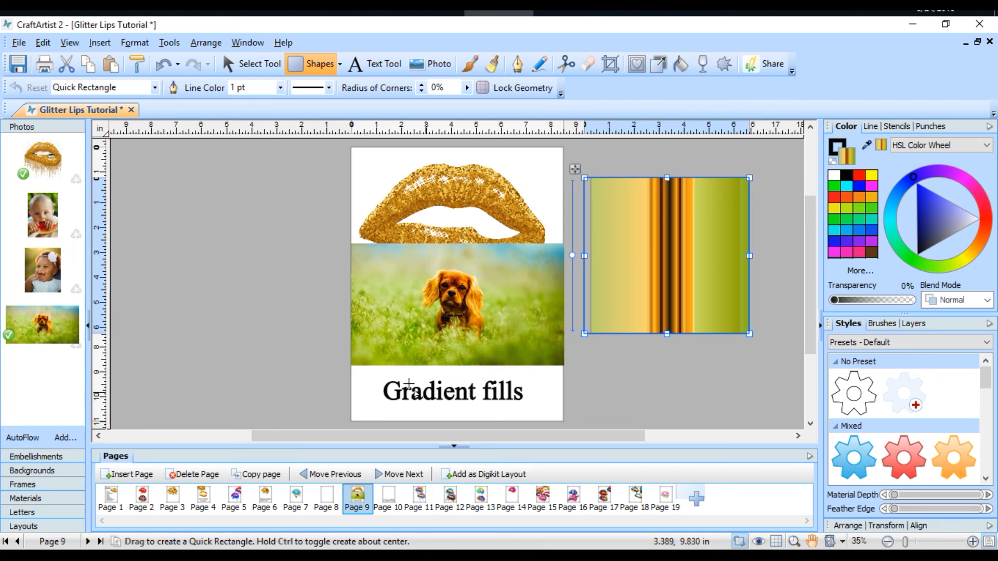
Step: Move the puppy photo off the page onto the pasteboard, and select the gold lips
left_click(245, 64)
left_click_drag(401, 254, 162, 232)
left_click(420, 210)
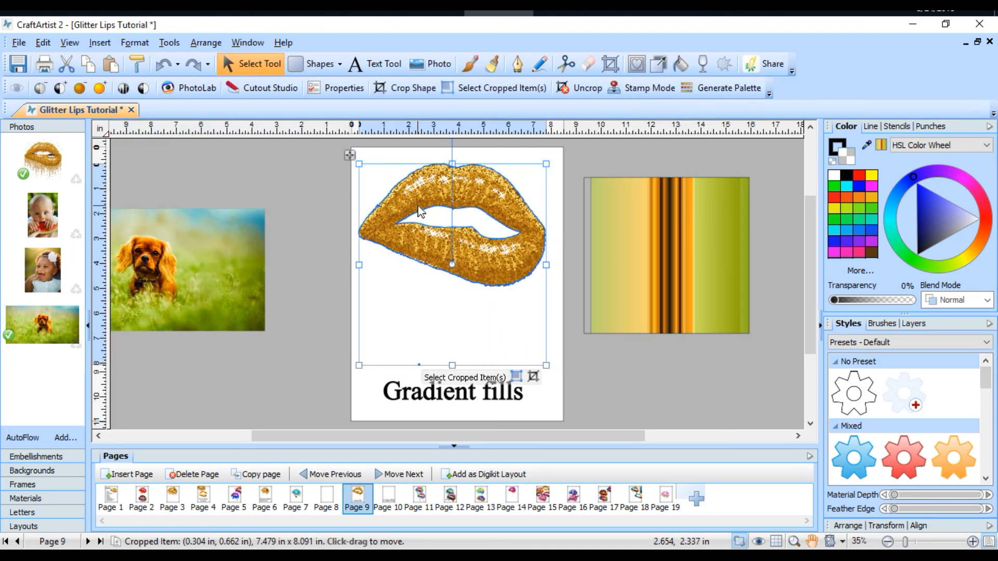
Step: Fill the gold lips with the gradient sampled from the puppy photo and increase their material depth
left_click(879, 144)
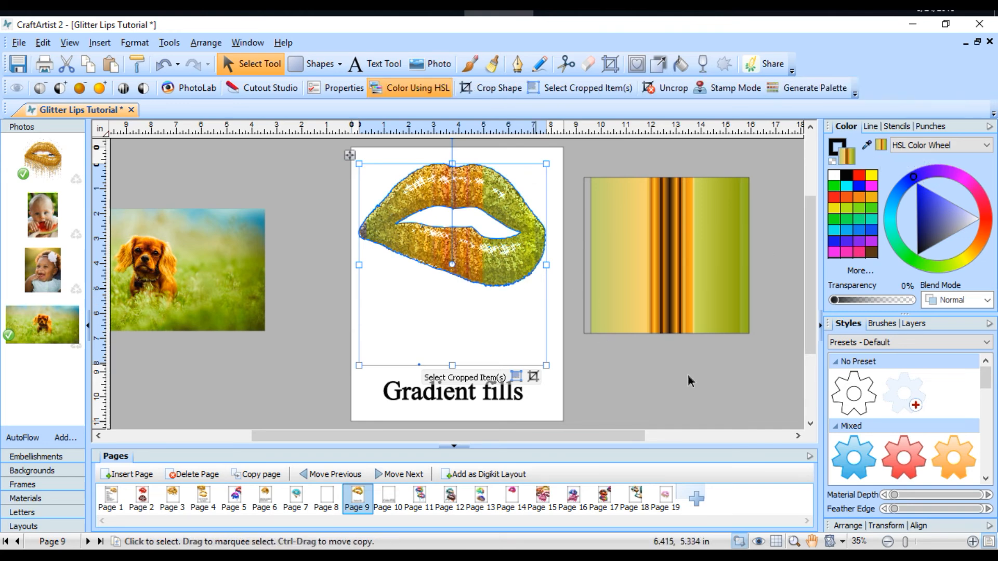
left_click(720, 398)
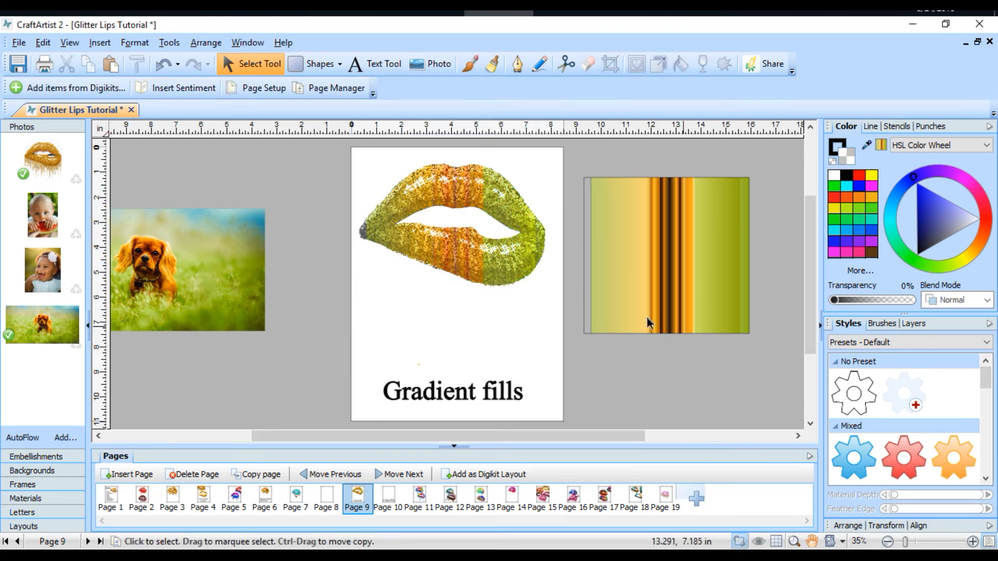
left_click(515, 273)
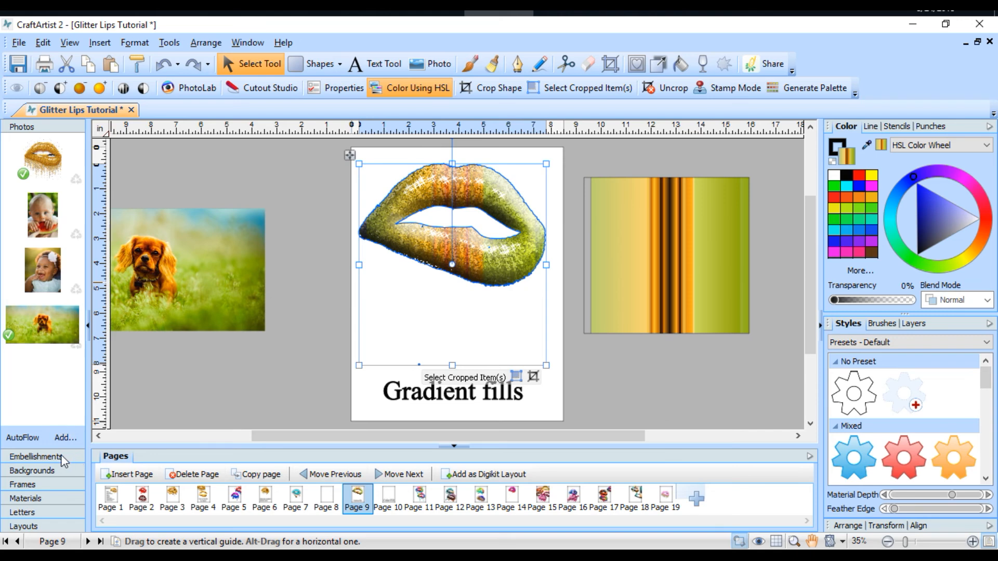
Step: Add the dripping gold glitter lips embellishment to the page, enlarge it to about 8.96 in square, and position it over the gradient lips
left_click(35, 456)
left_click_drag(33, 205, 458, 250)
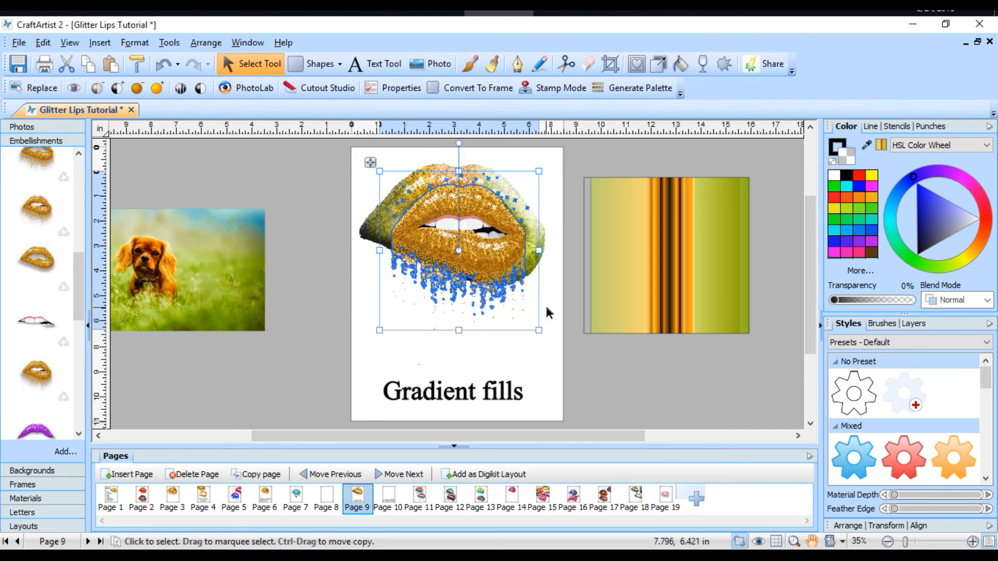
left_click_drag(539, 330, 620, 385)
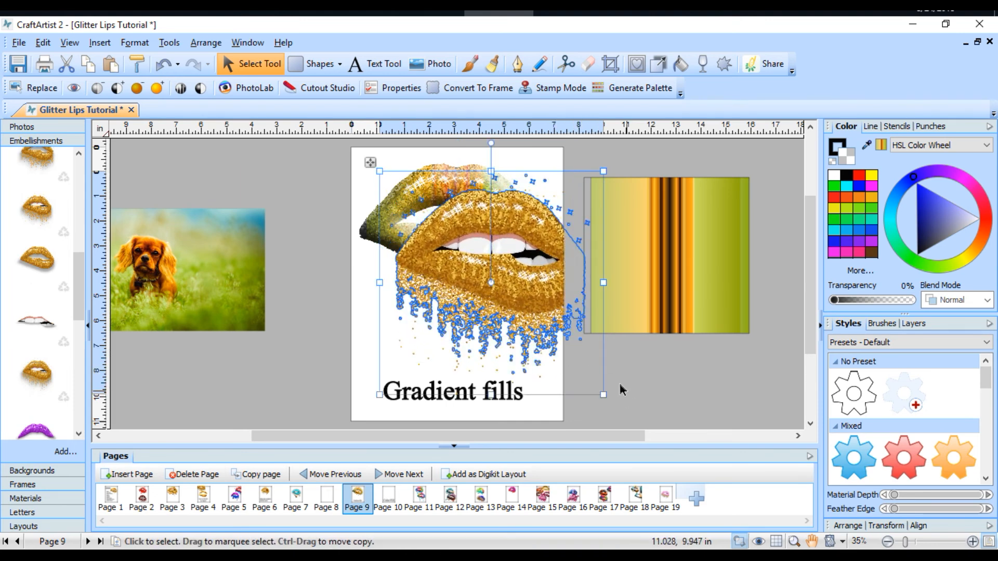
left_click_drag(496, 290, 462, 261)
Step: Send the dripping gold lips to the back and nudge the gradient lips into alignment over them
right_click(462, 261)
mouse_move(520, 358)
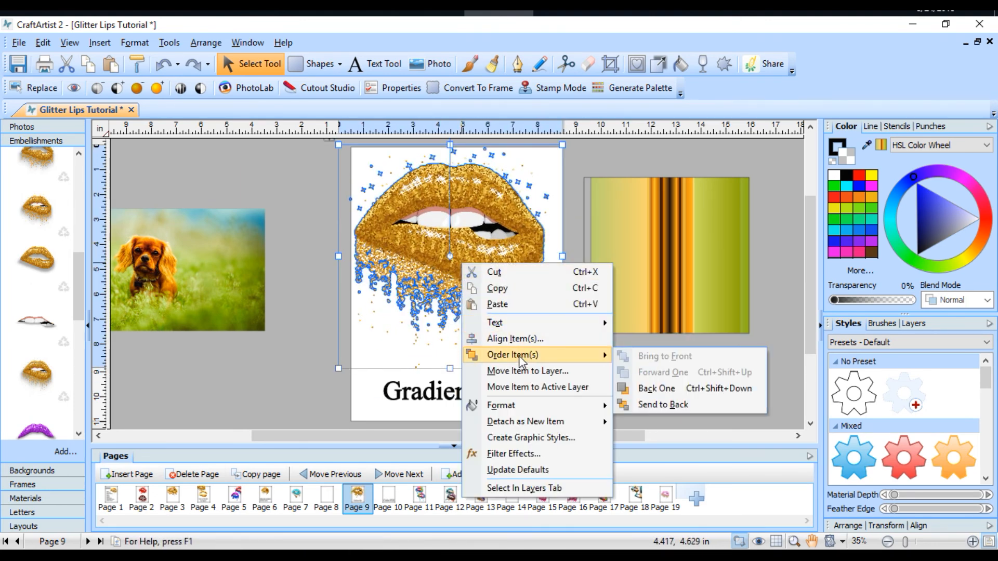
left_click(658, 404)
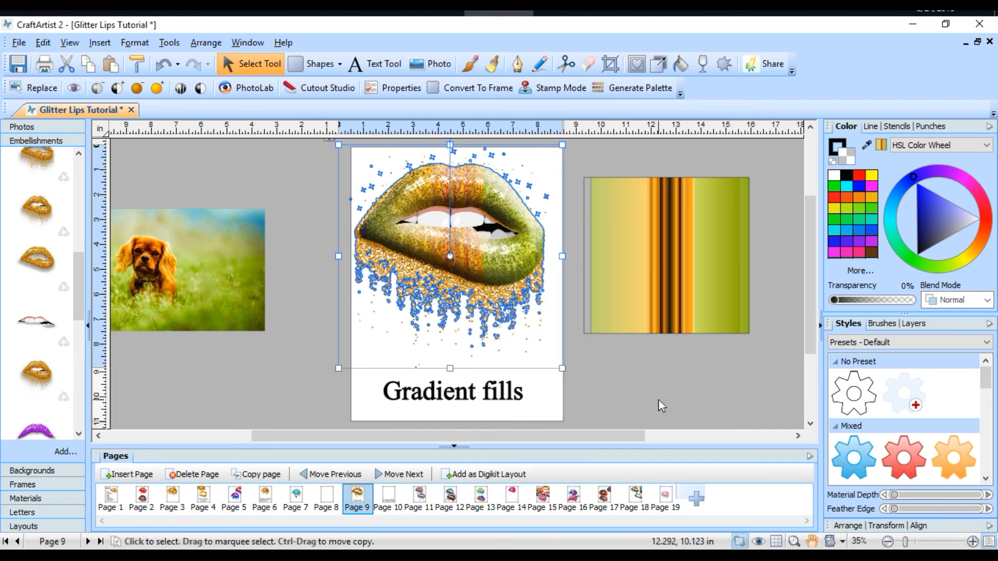
left_click(591, 386)
left_click(429, 251)
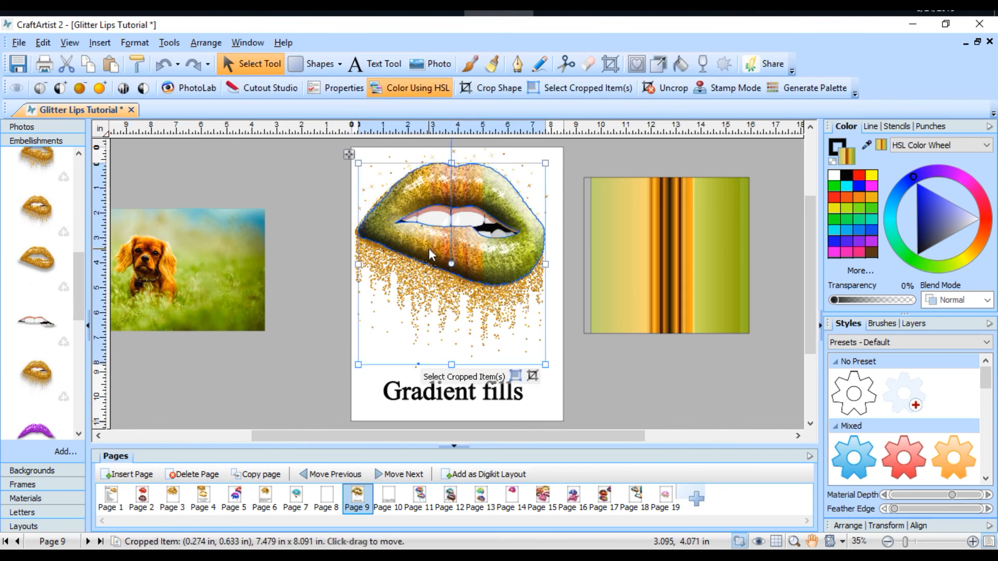
left_click_drag(428, 248, 427, 249)
left_click(632, 375)
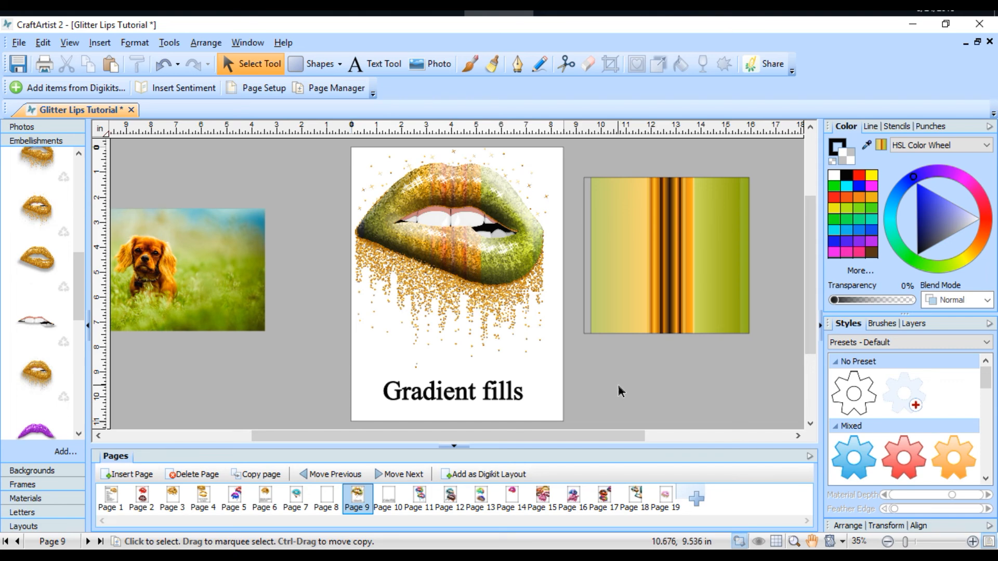
Step: Apply a shadow to the gradient lips with 100% opacity and 97 pt blur using the Shadow Tool
left_click(495, 264)
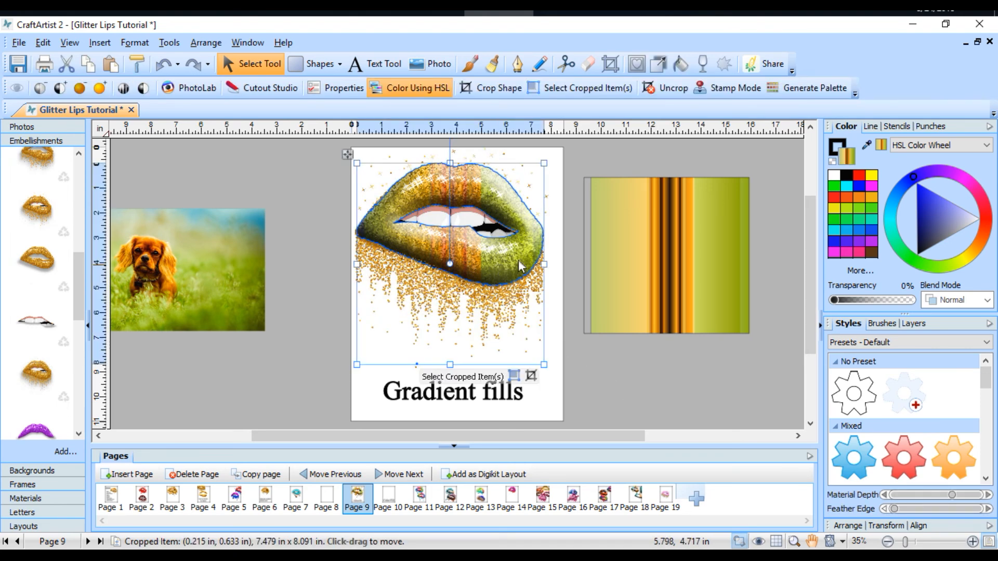
left_click(661, 65)
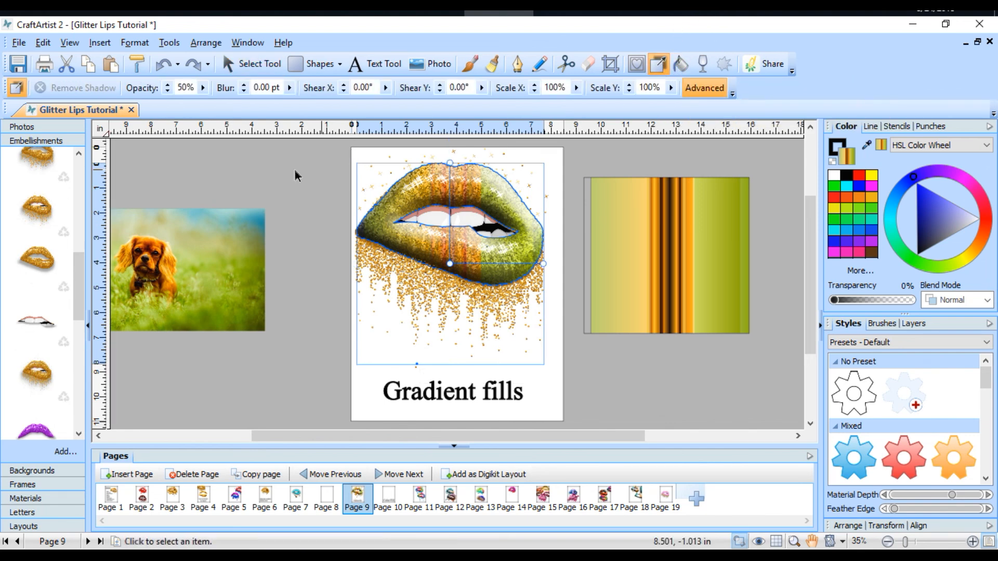
left_click(202, 89)
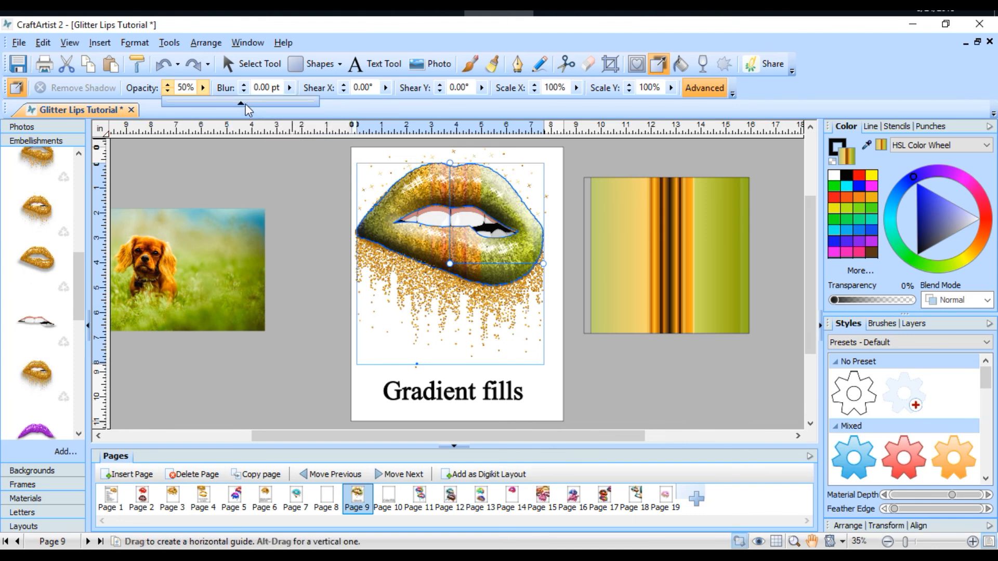
left_click_drag(245, 104, 317, 111)
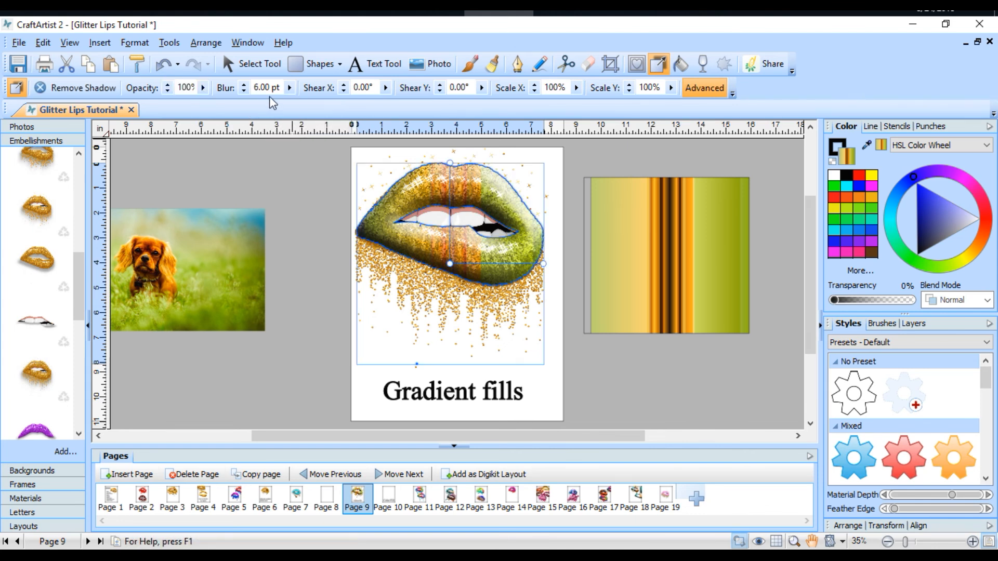
left_click(290, 87)
left_click_drag(243, 107, 315, 114)
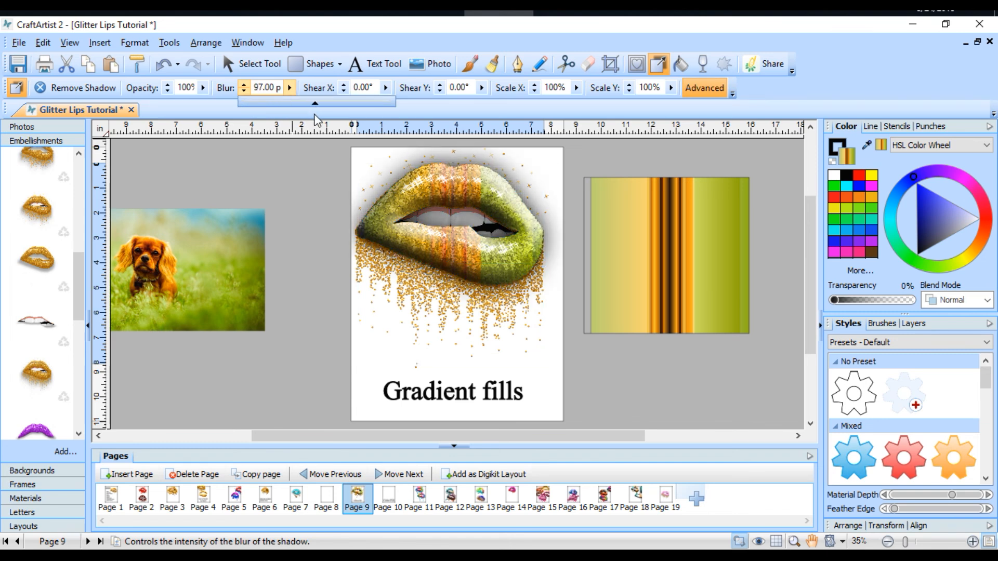
left_click(637, 377)
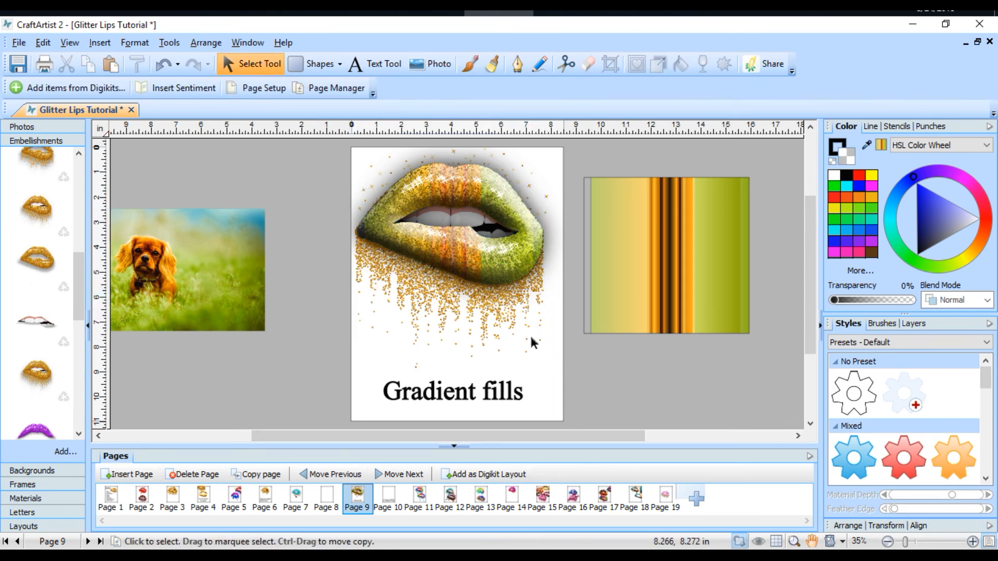
Step: Add the teeth embellishment to the page and fit it into the mouth opening of the gradient lips, above the shadow
left_click(514, 326)
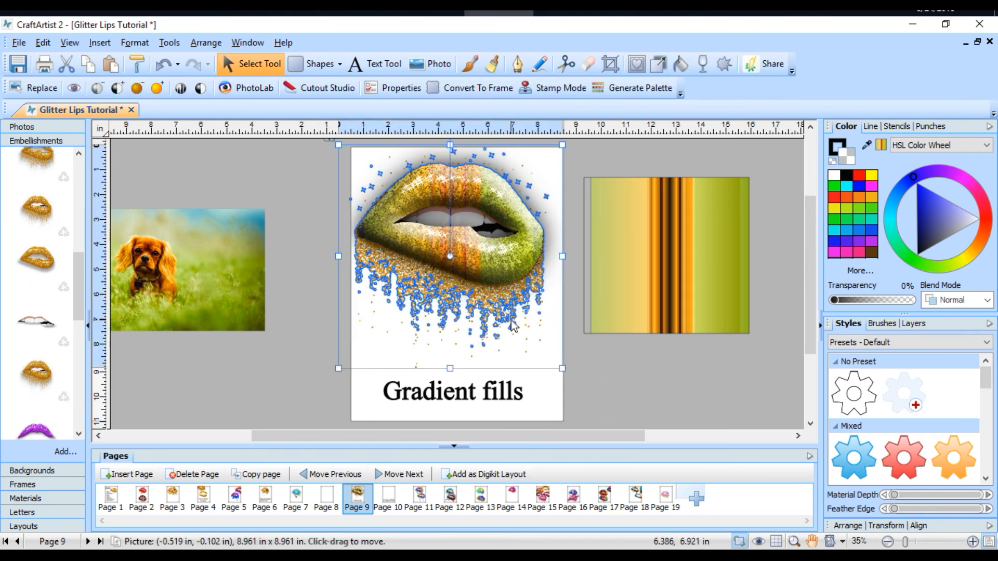
left_click(331, 404)
scroll(654, 352, "up", 1)
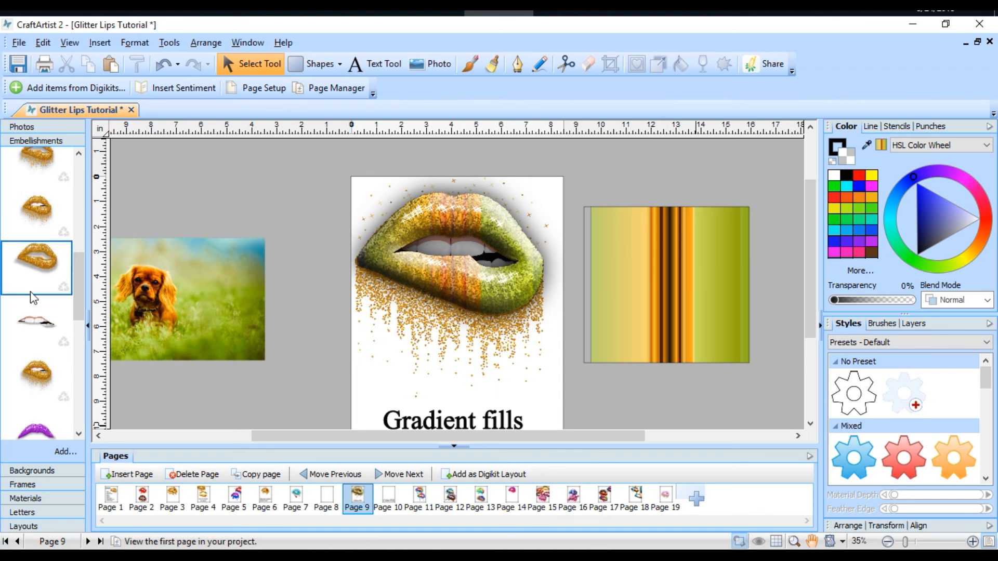
left_click_drag(28, 325, 438, 246)
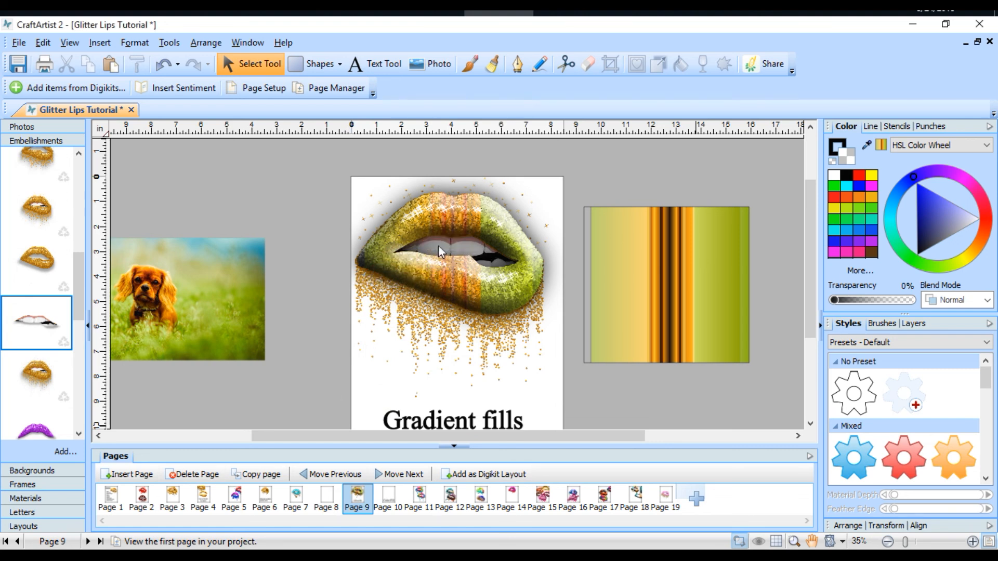
mouse_move(499, 261)
left_mouse_down()
mouse_move(529, 269)
mouse_move(483, 259)
left_mouse_up()
left_click(506, 276)
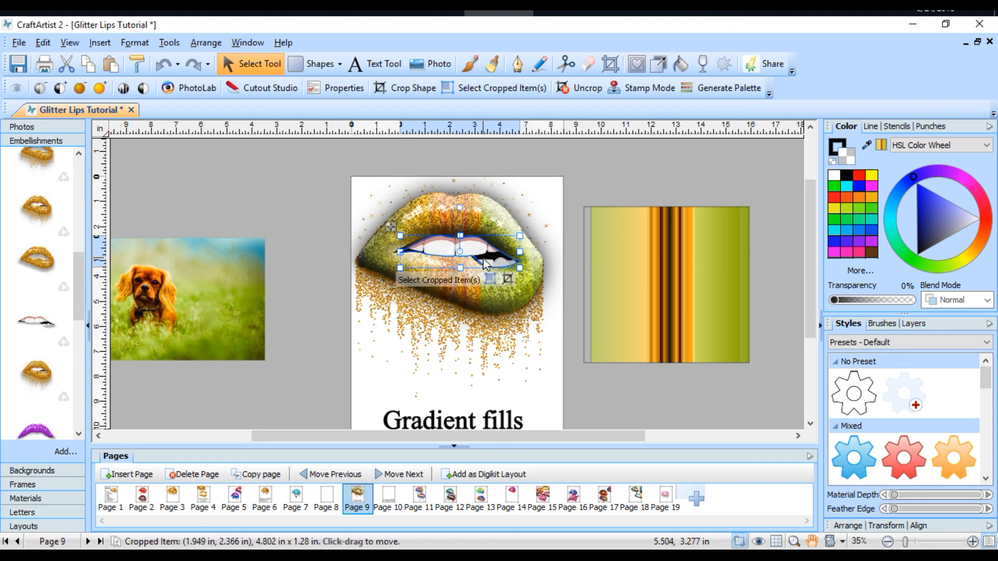
left_click(723, 186)
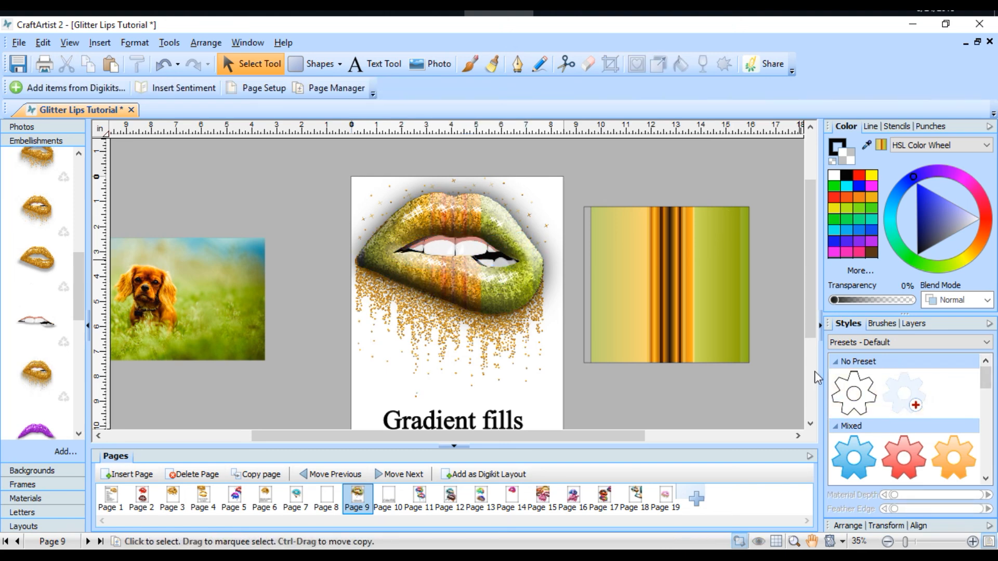
scroll(654, 330, "down", 3)
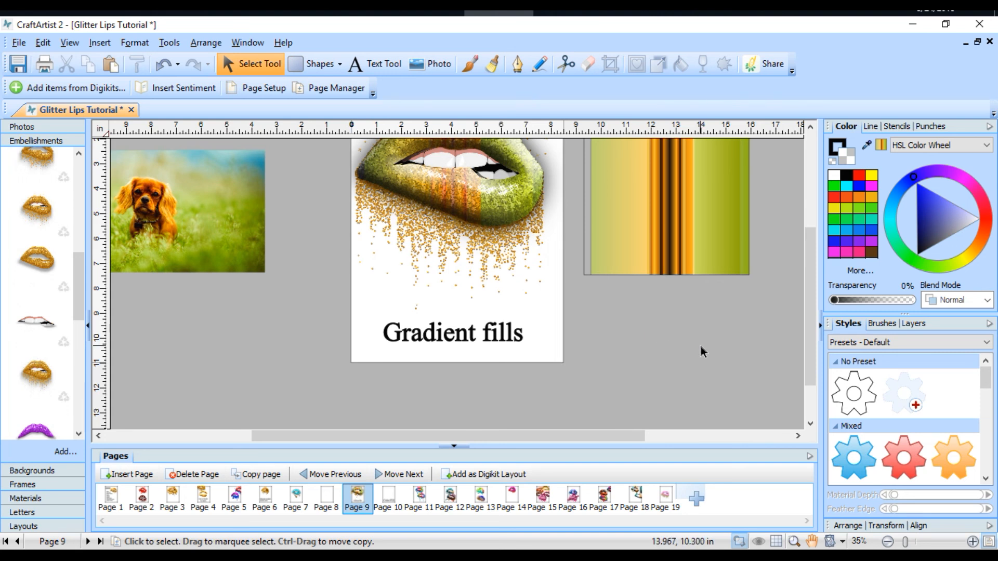
scroll(700, 345, "up", 3)
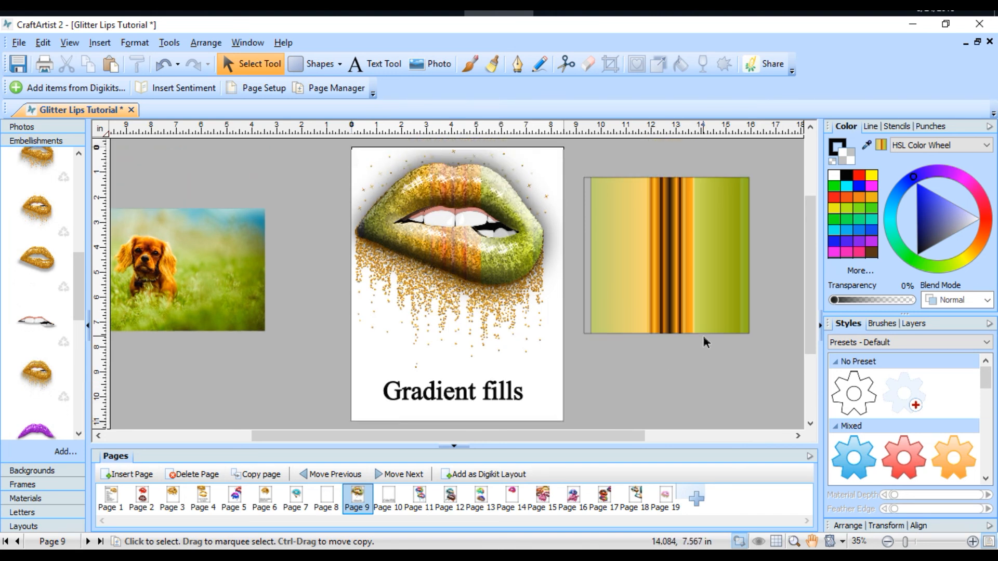
scroll(705, 342, "down", 1)
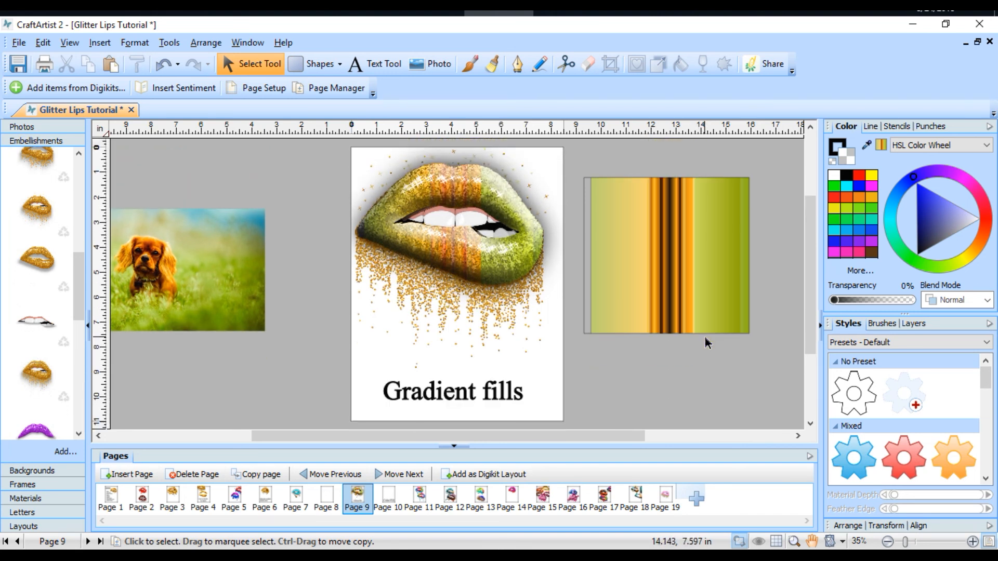
Step: View the Color Fill page, switch to Page 11, and select the upper rainbow lips to examine their gradient fill
left_click(389, 502)
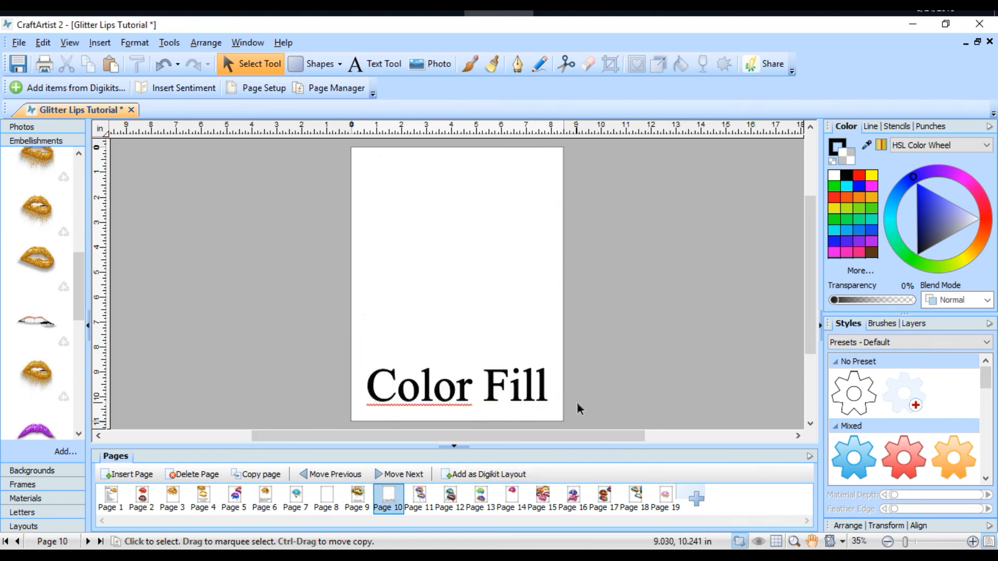
left_click(419, 498)
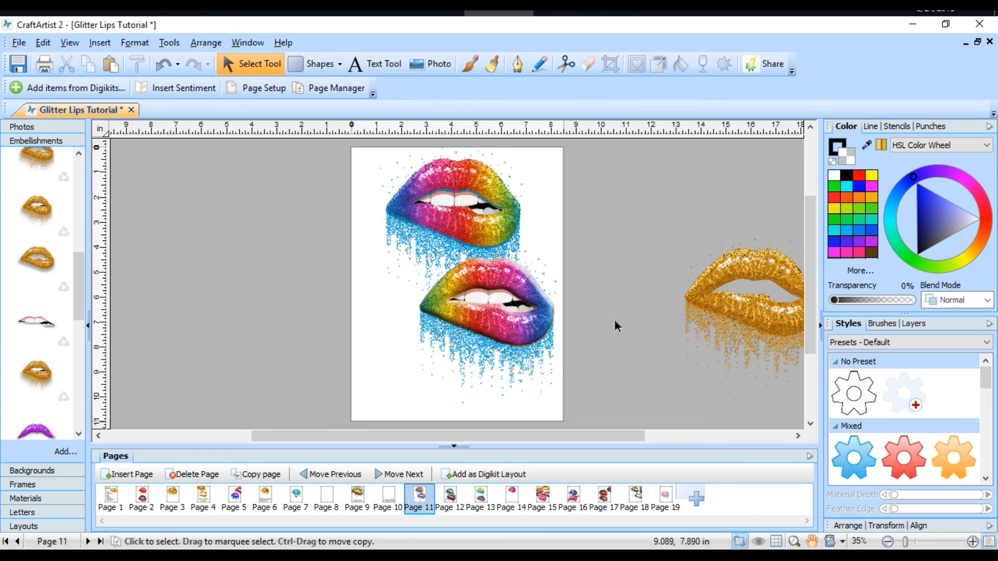
scroll(626, 280, "down", 1)
left_click_drag(497, 298, 497, 299)
left_click(476, 201)
left_click_drag(476, 201, 476, 201)
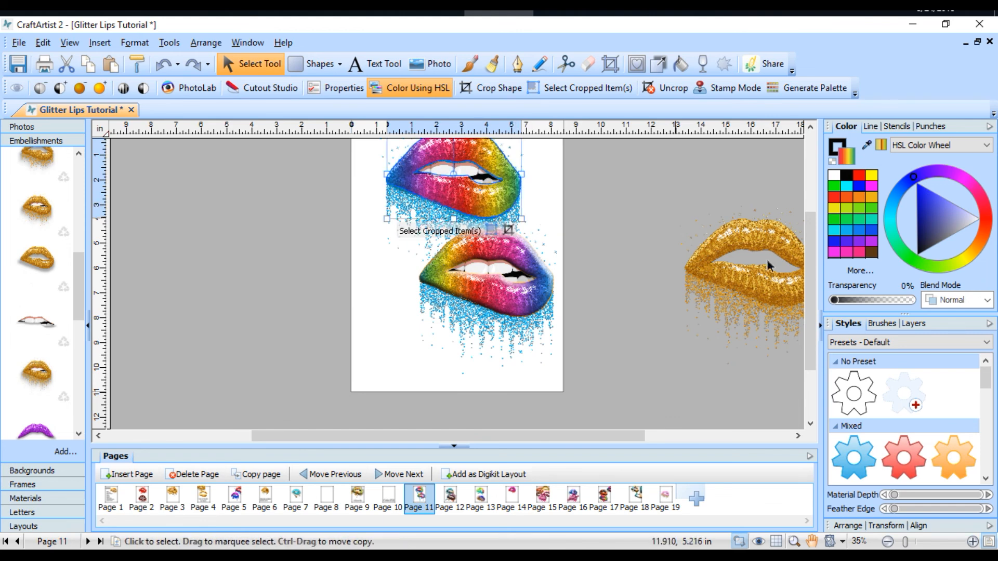